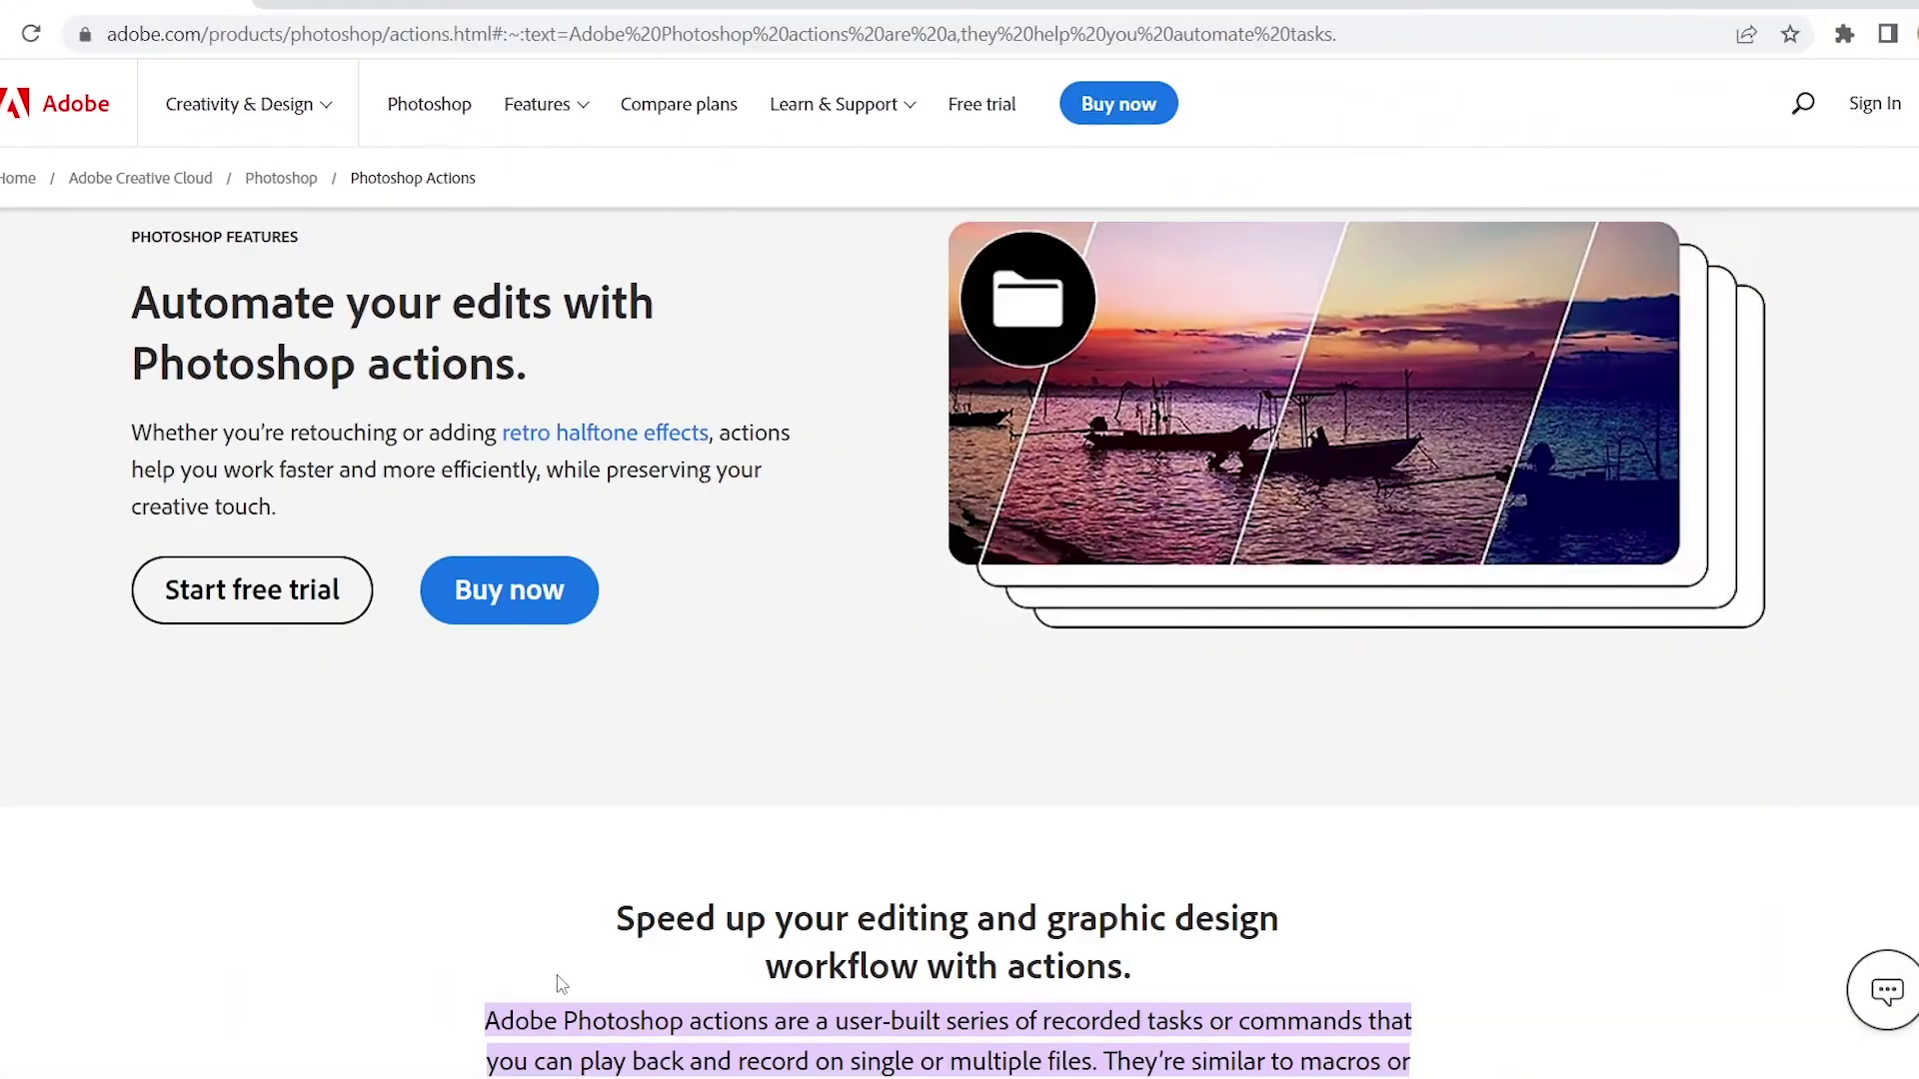
scroll(561, 985, "down", 3)
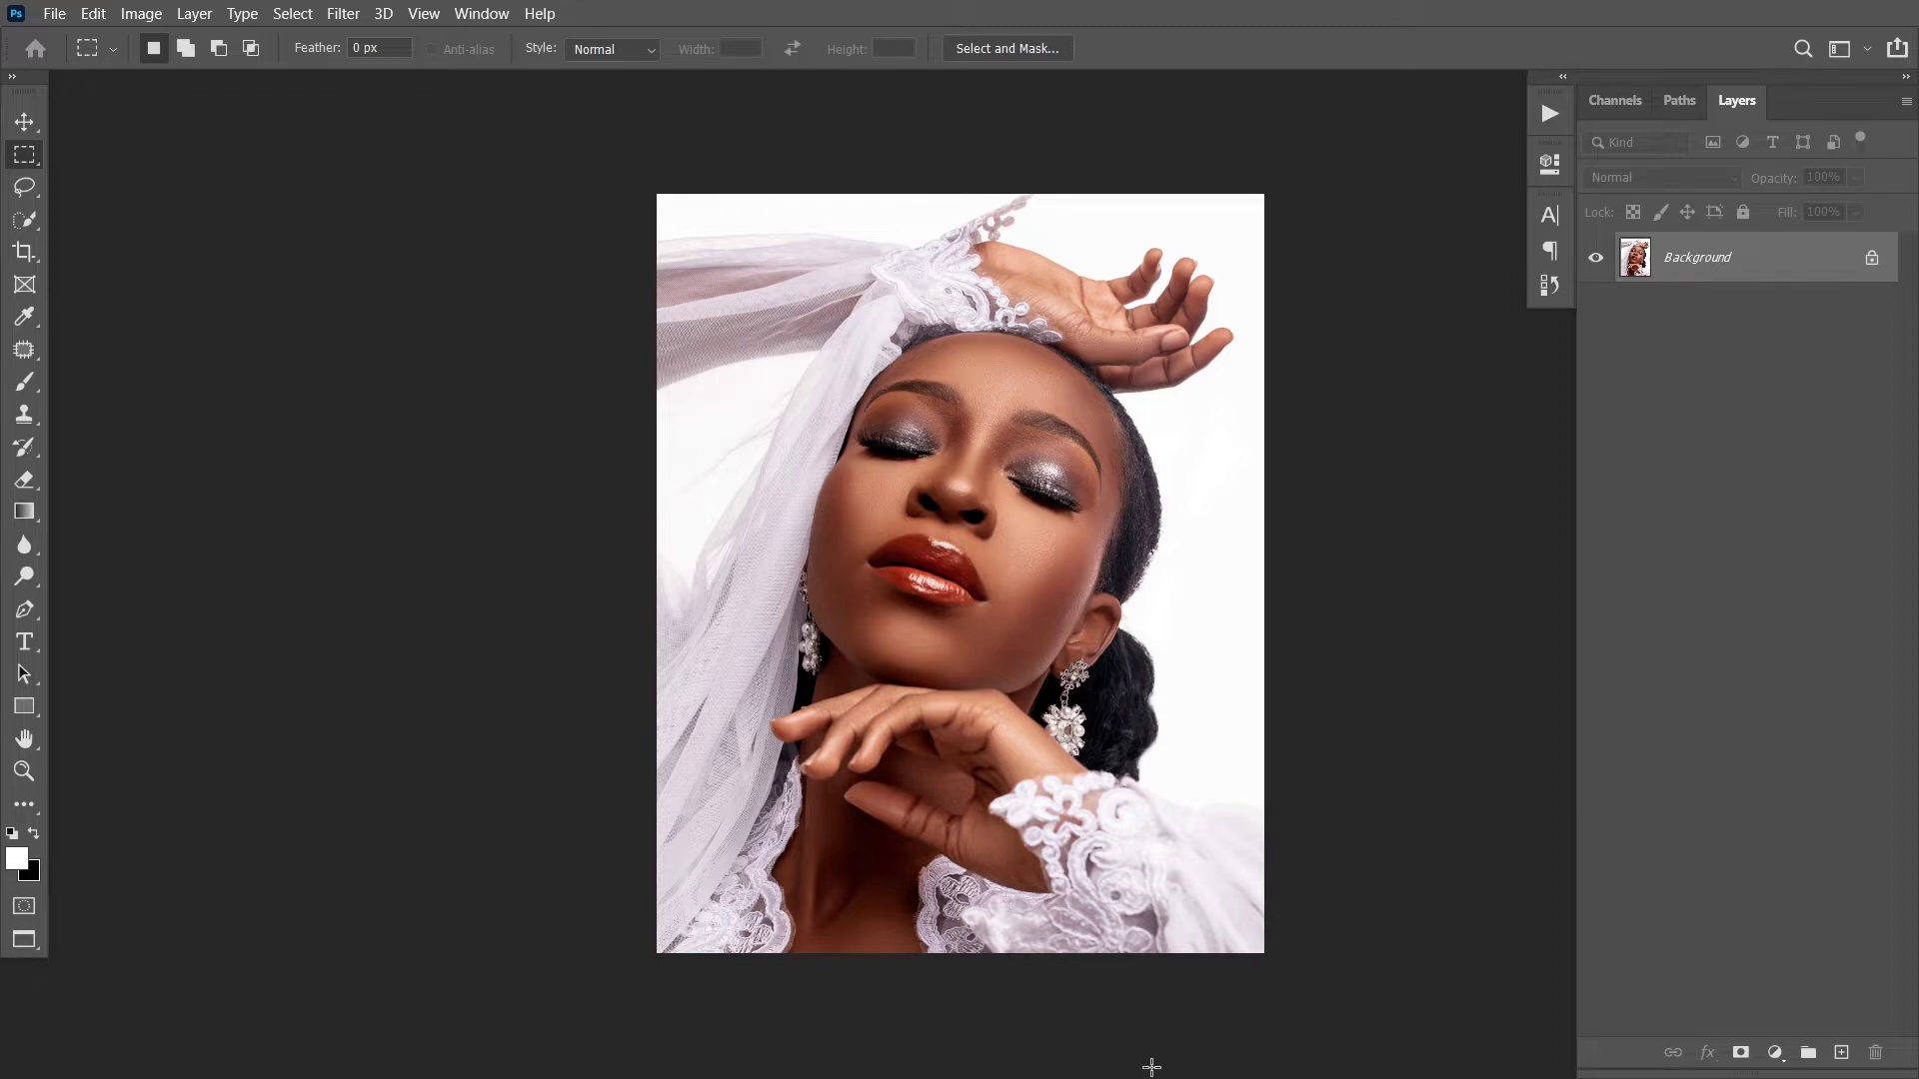
Display the list of available actions and look over its options
left_click(473, 13)
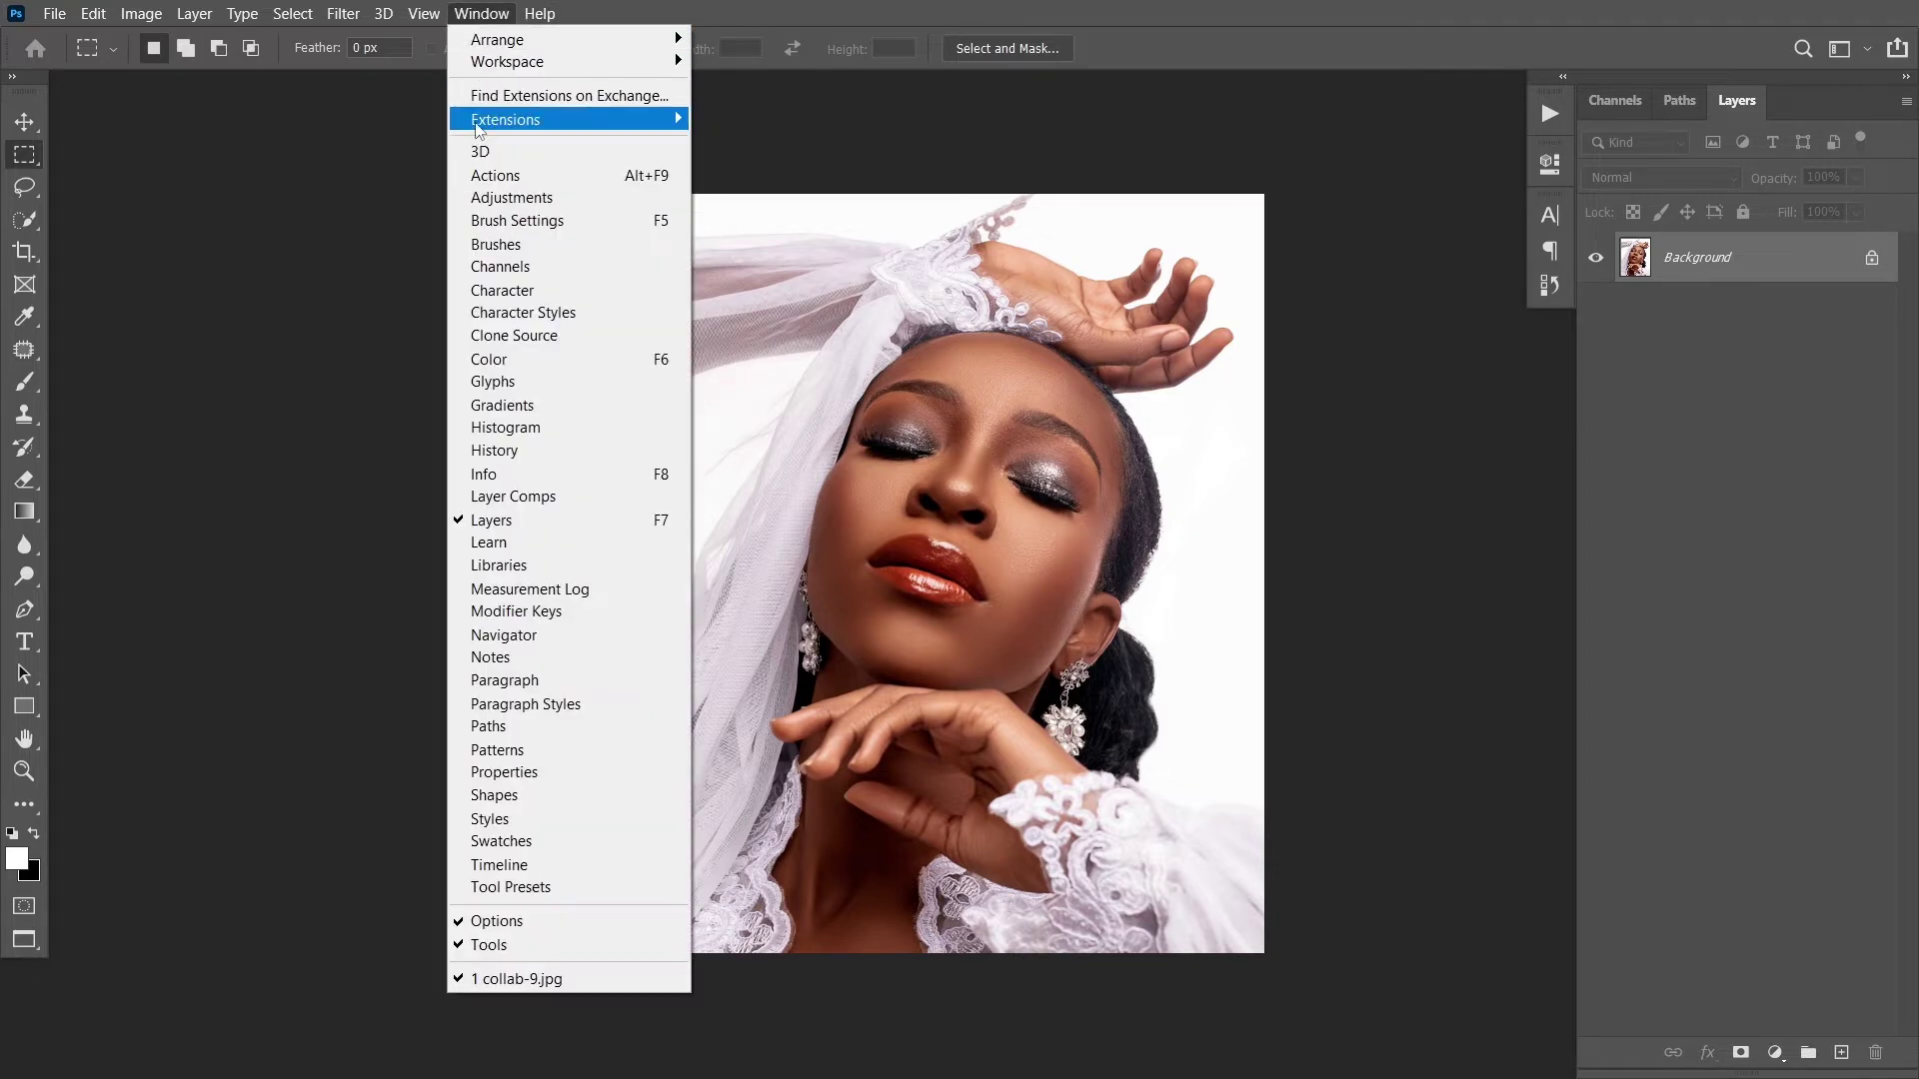
left_click(529, 178)
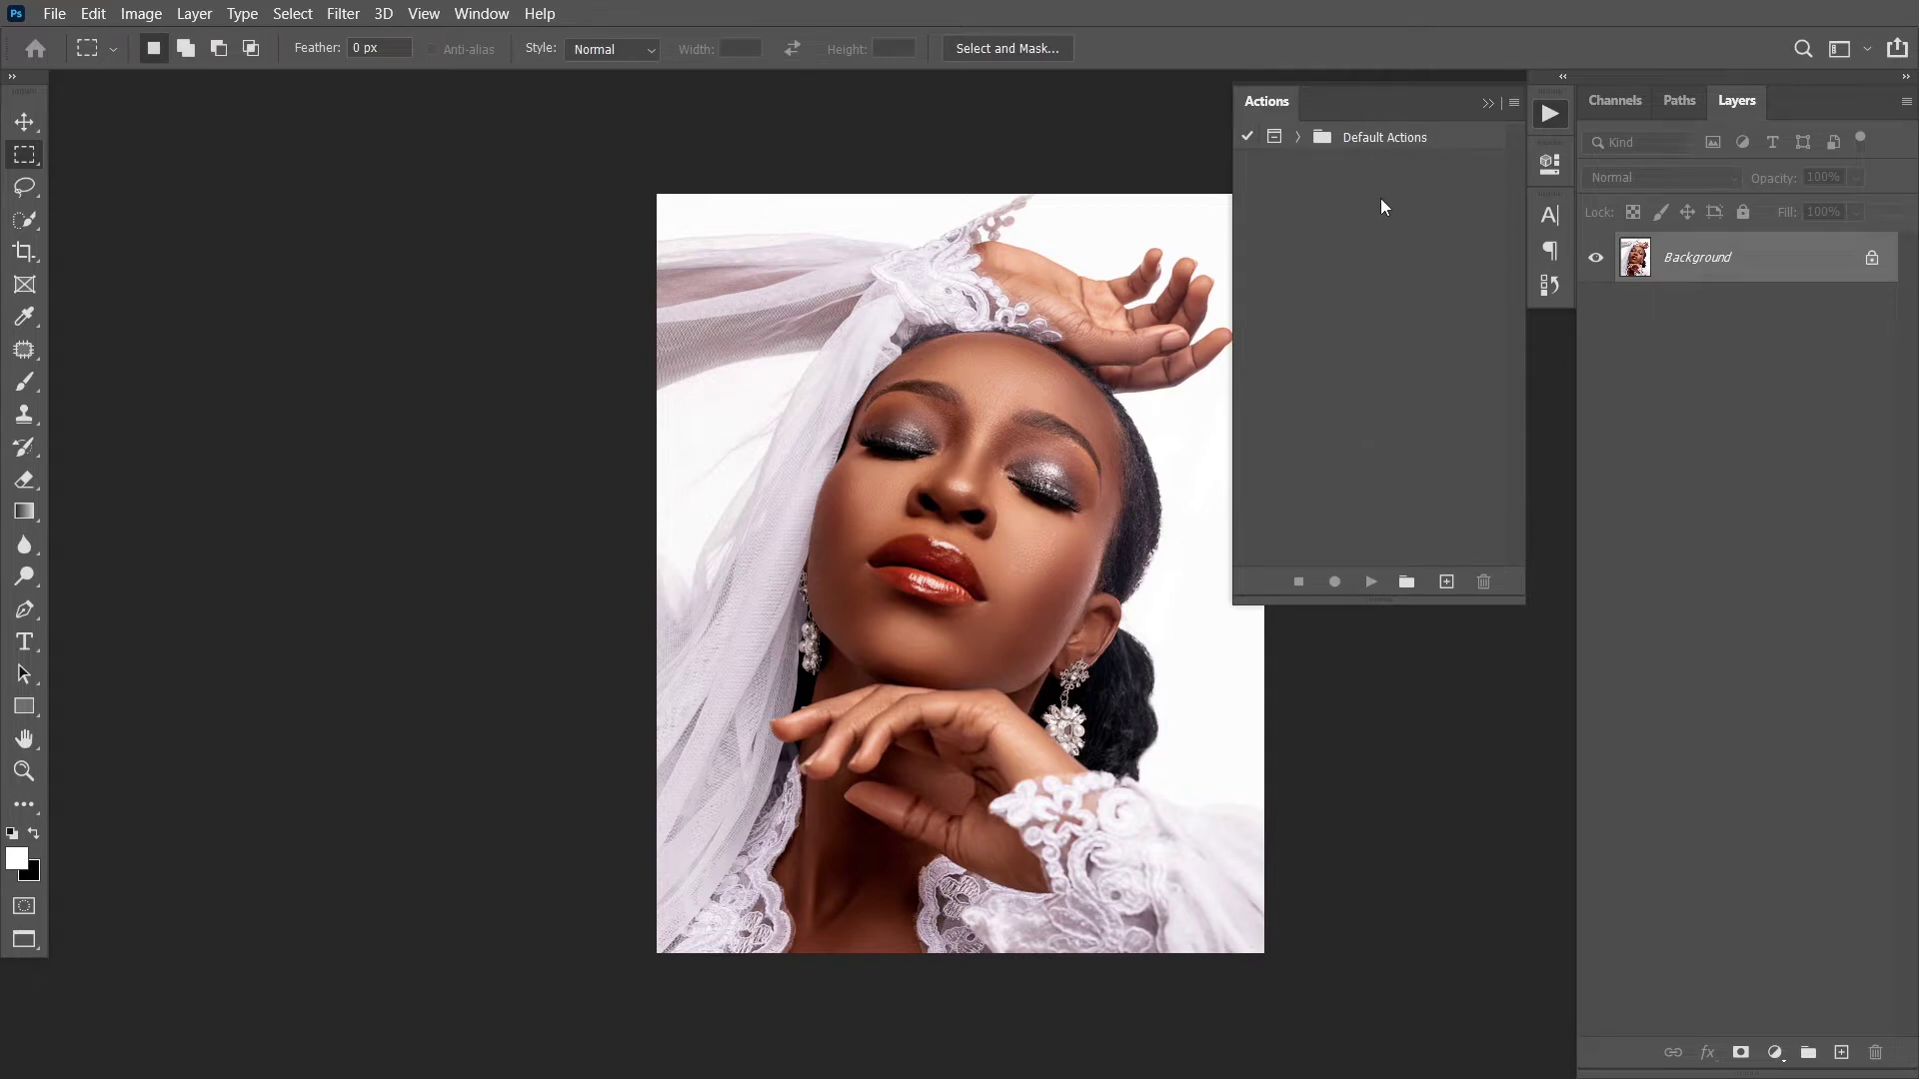
left_click(1513, 103)
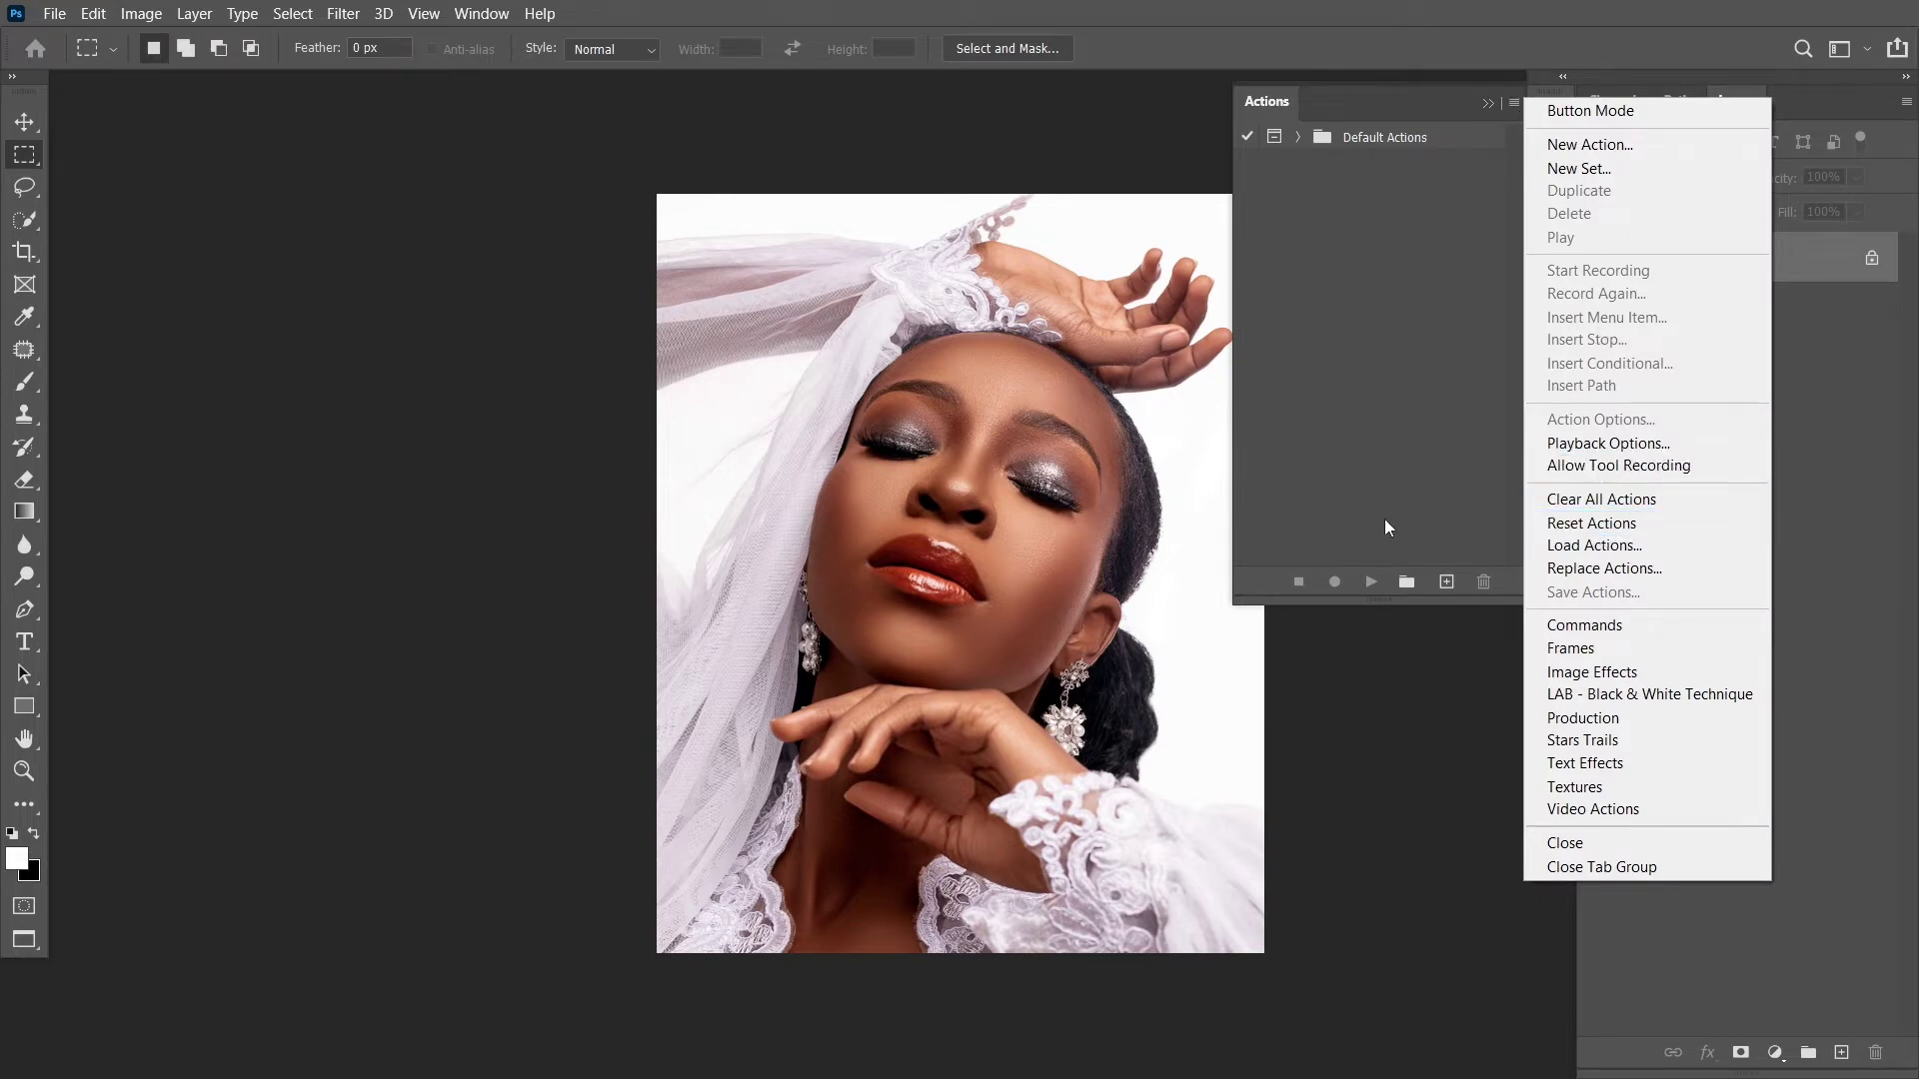
left_click(1385, 527)
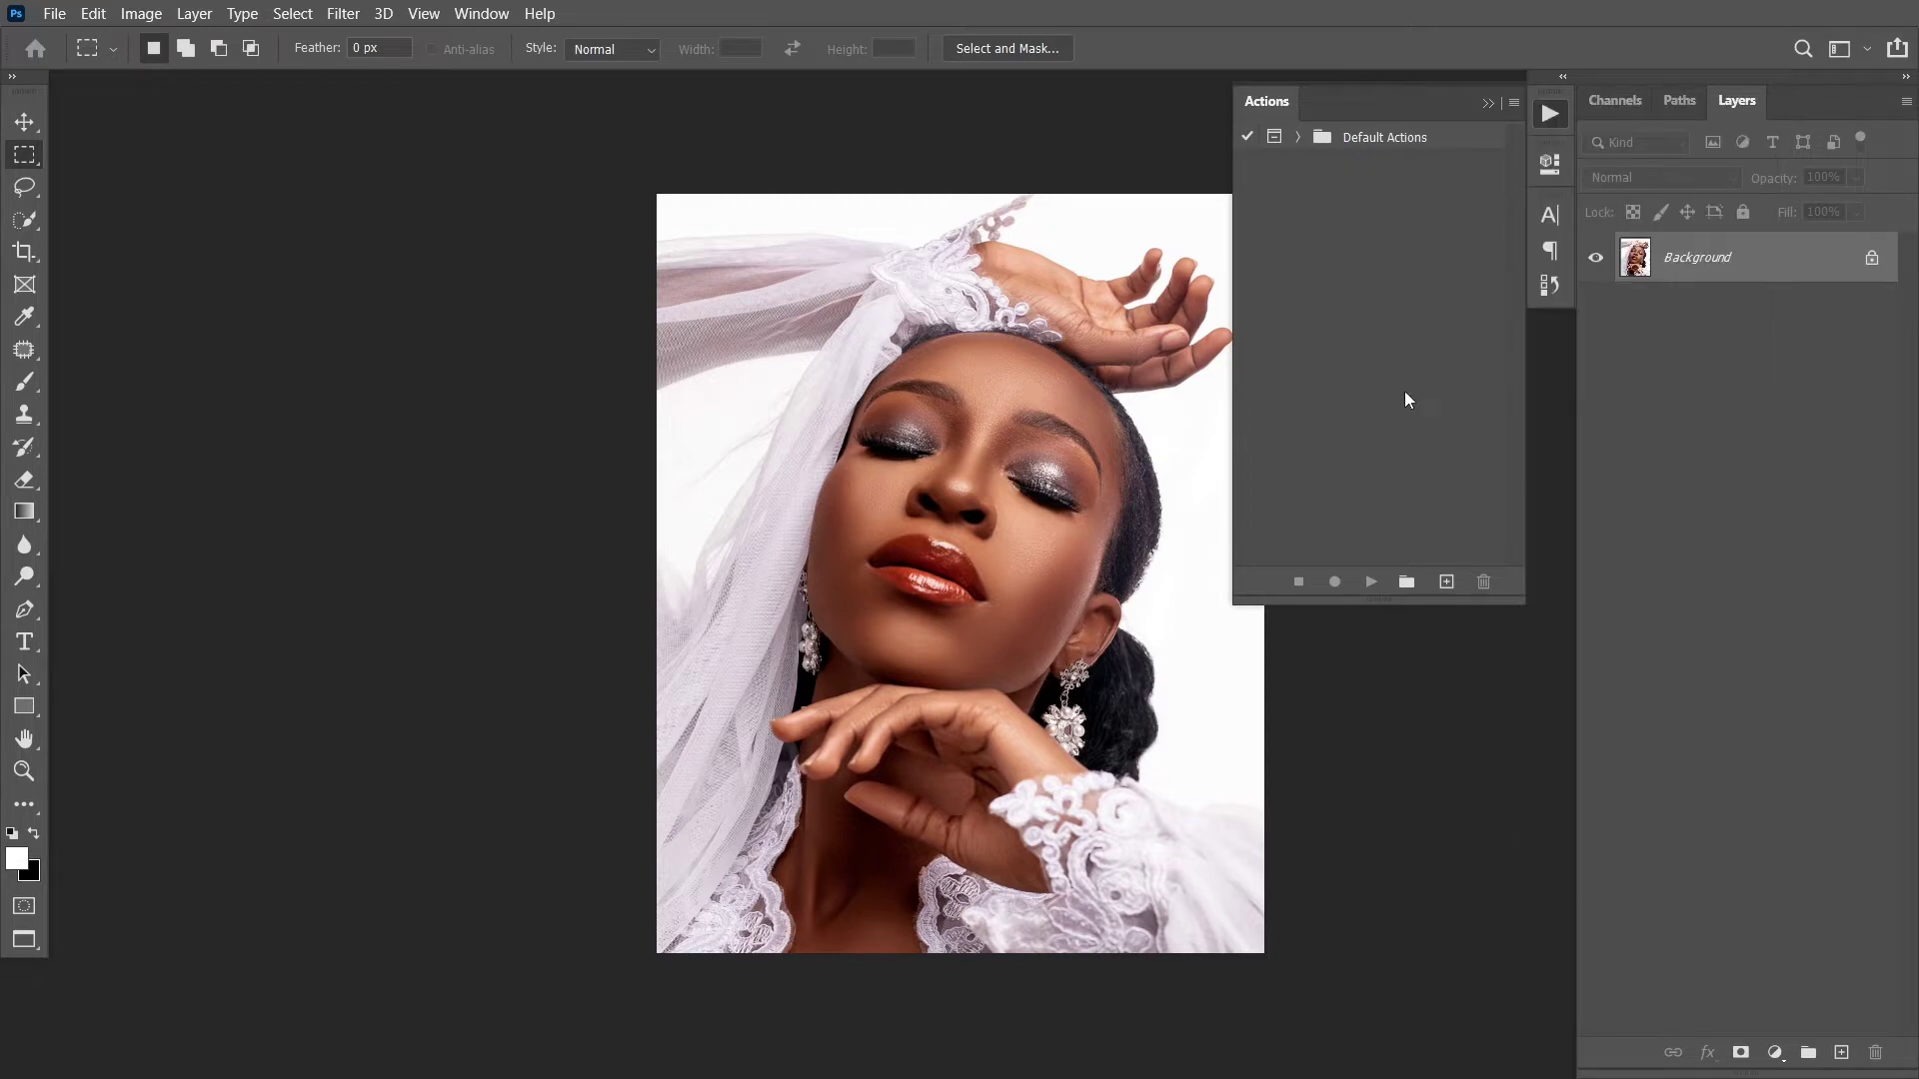
Play the Sepia Toning (layer) action from the Default Actions set on the portrait
left_click(1297, 138)
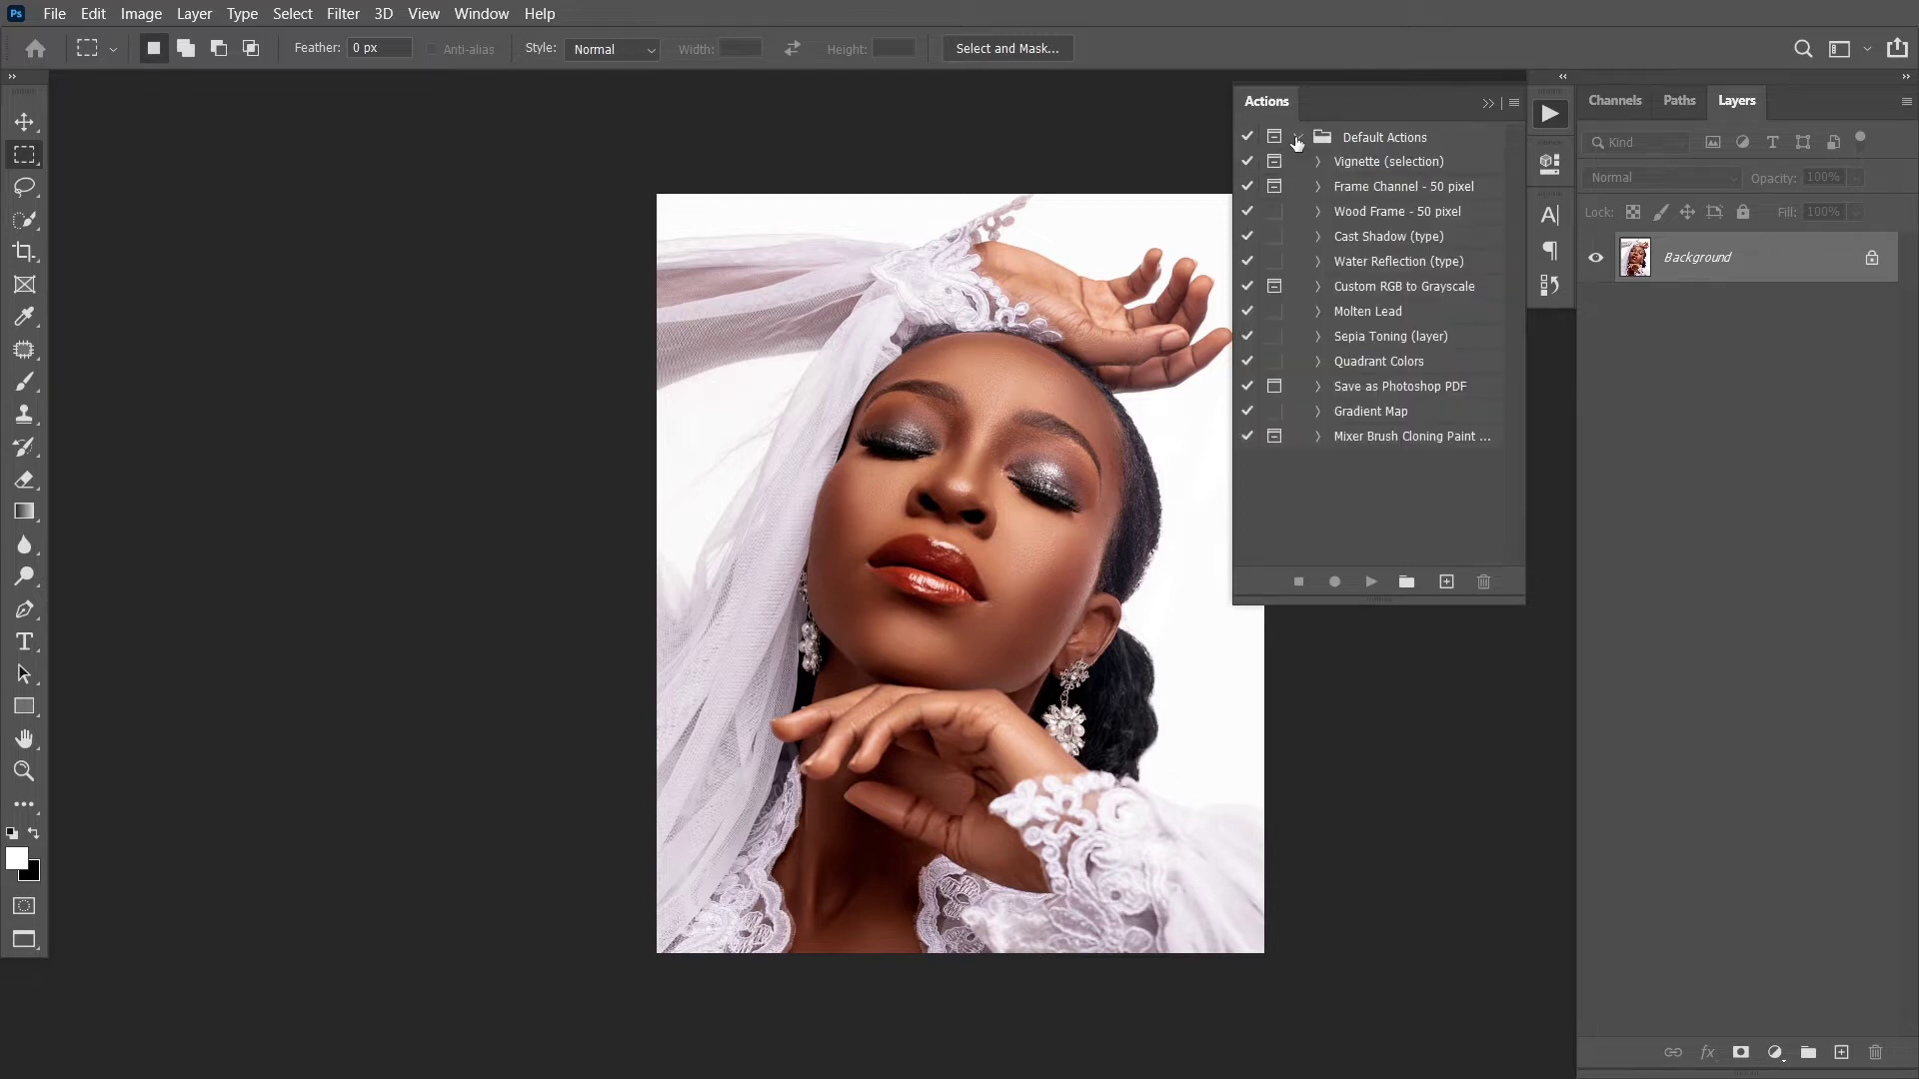
left_click(1381, 340)
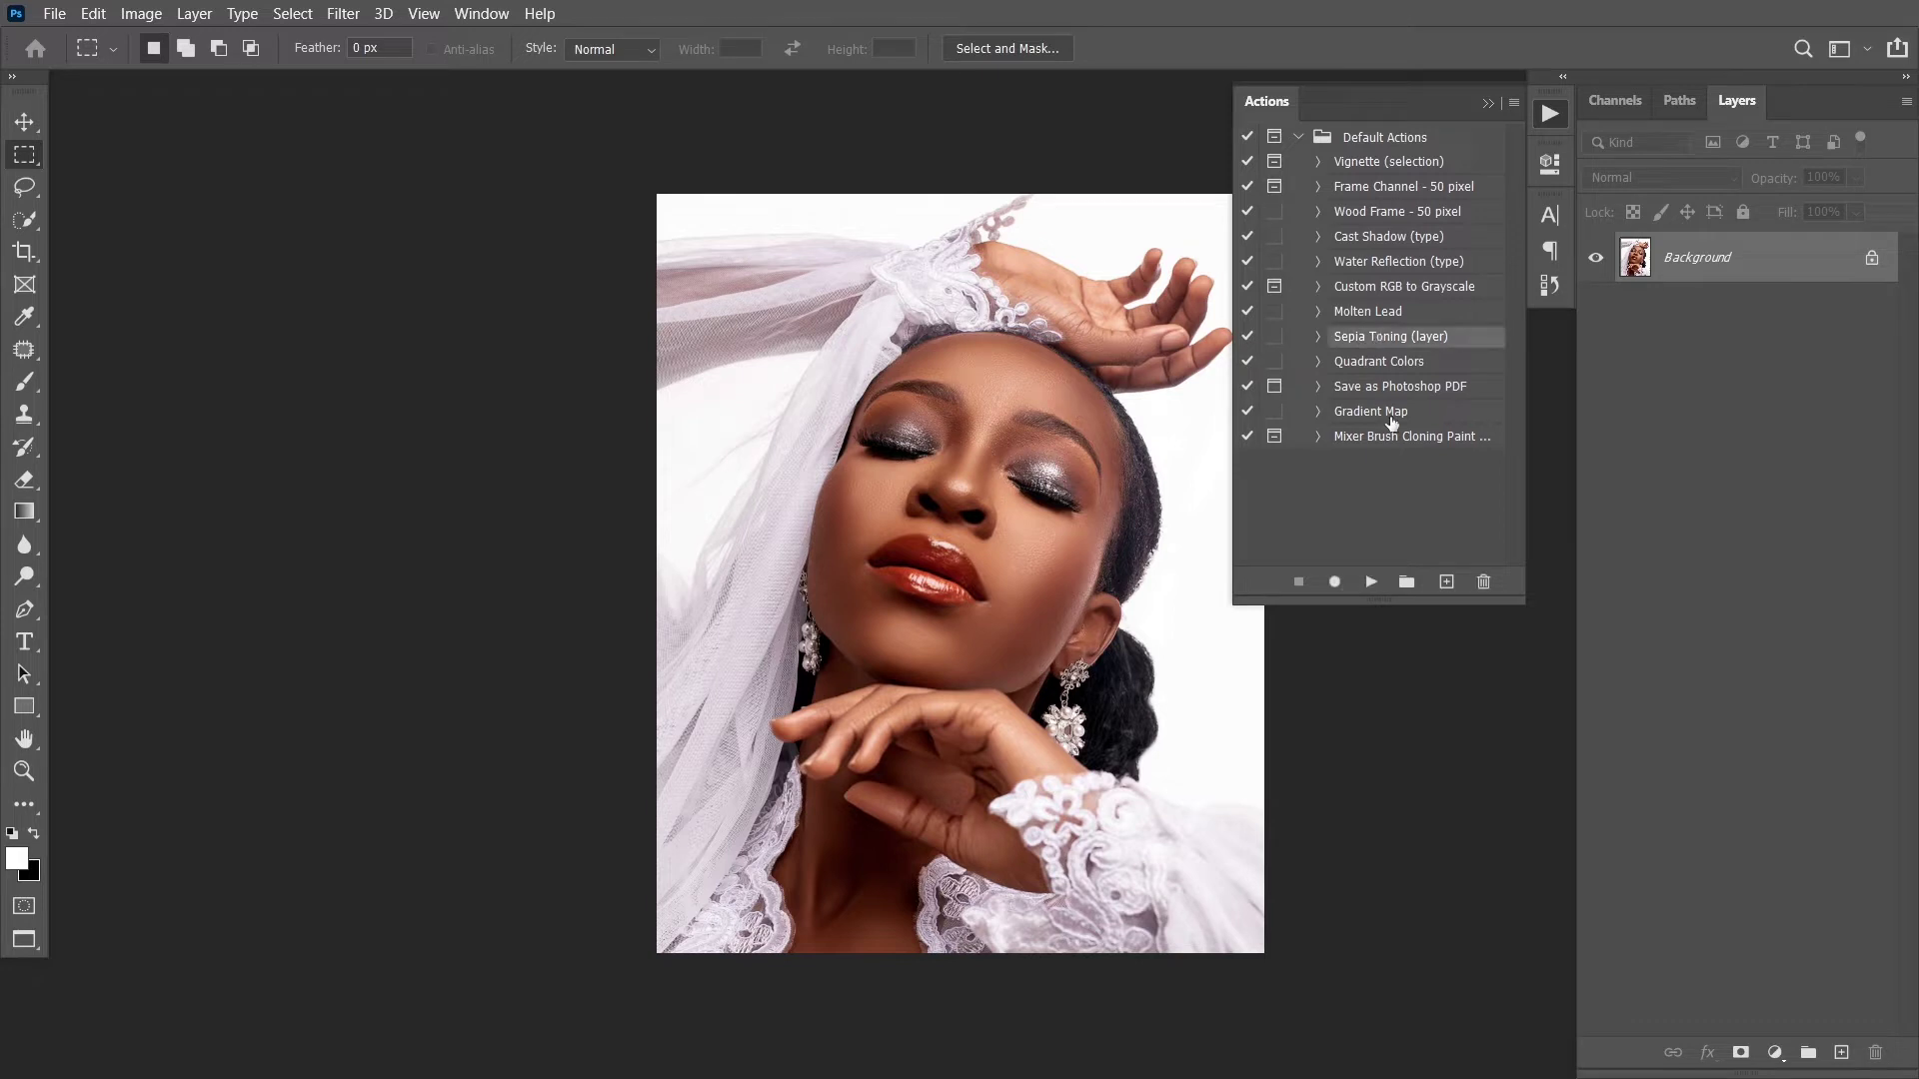
left_click(1369, 582)
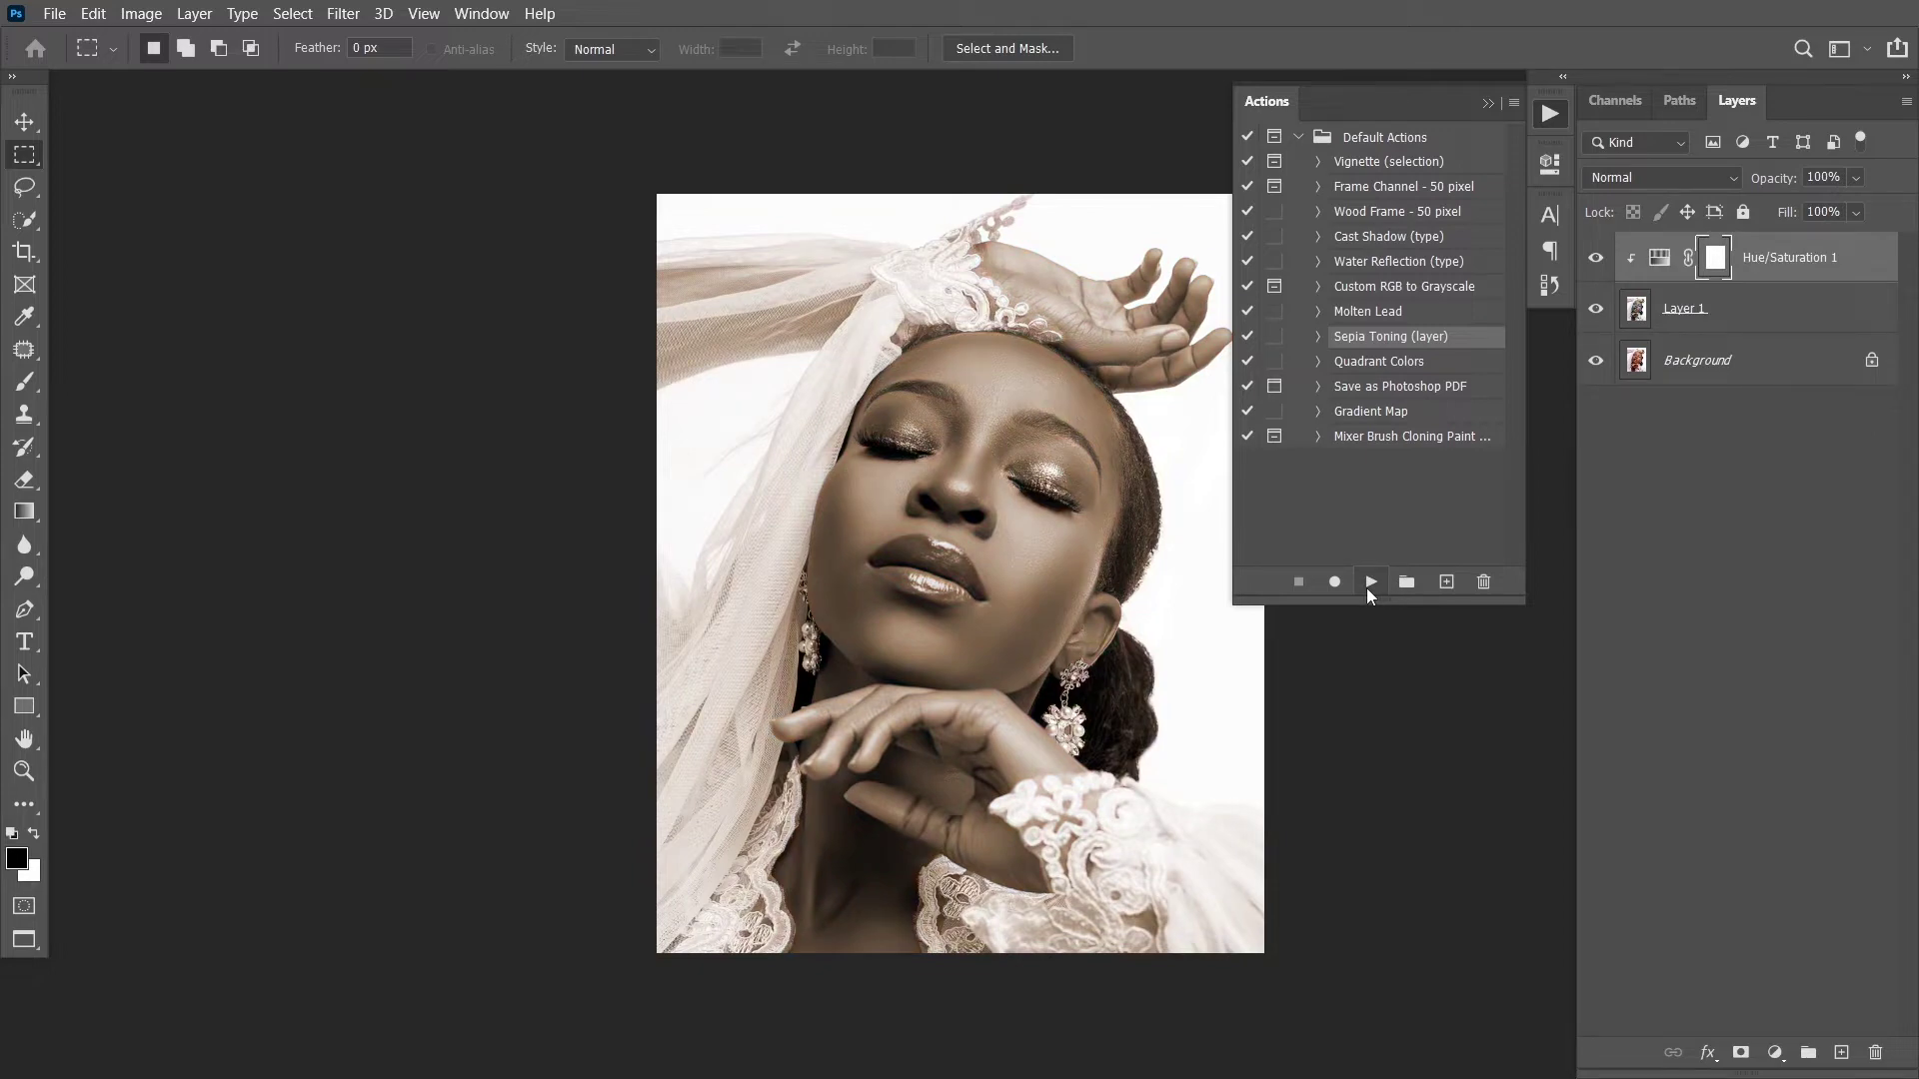
Delete the Hue/Saturation 1 and Layer 1 layers above the Background and collapse the Default Actions set
left_click(1753, 322, "shift")
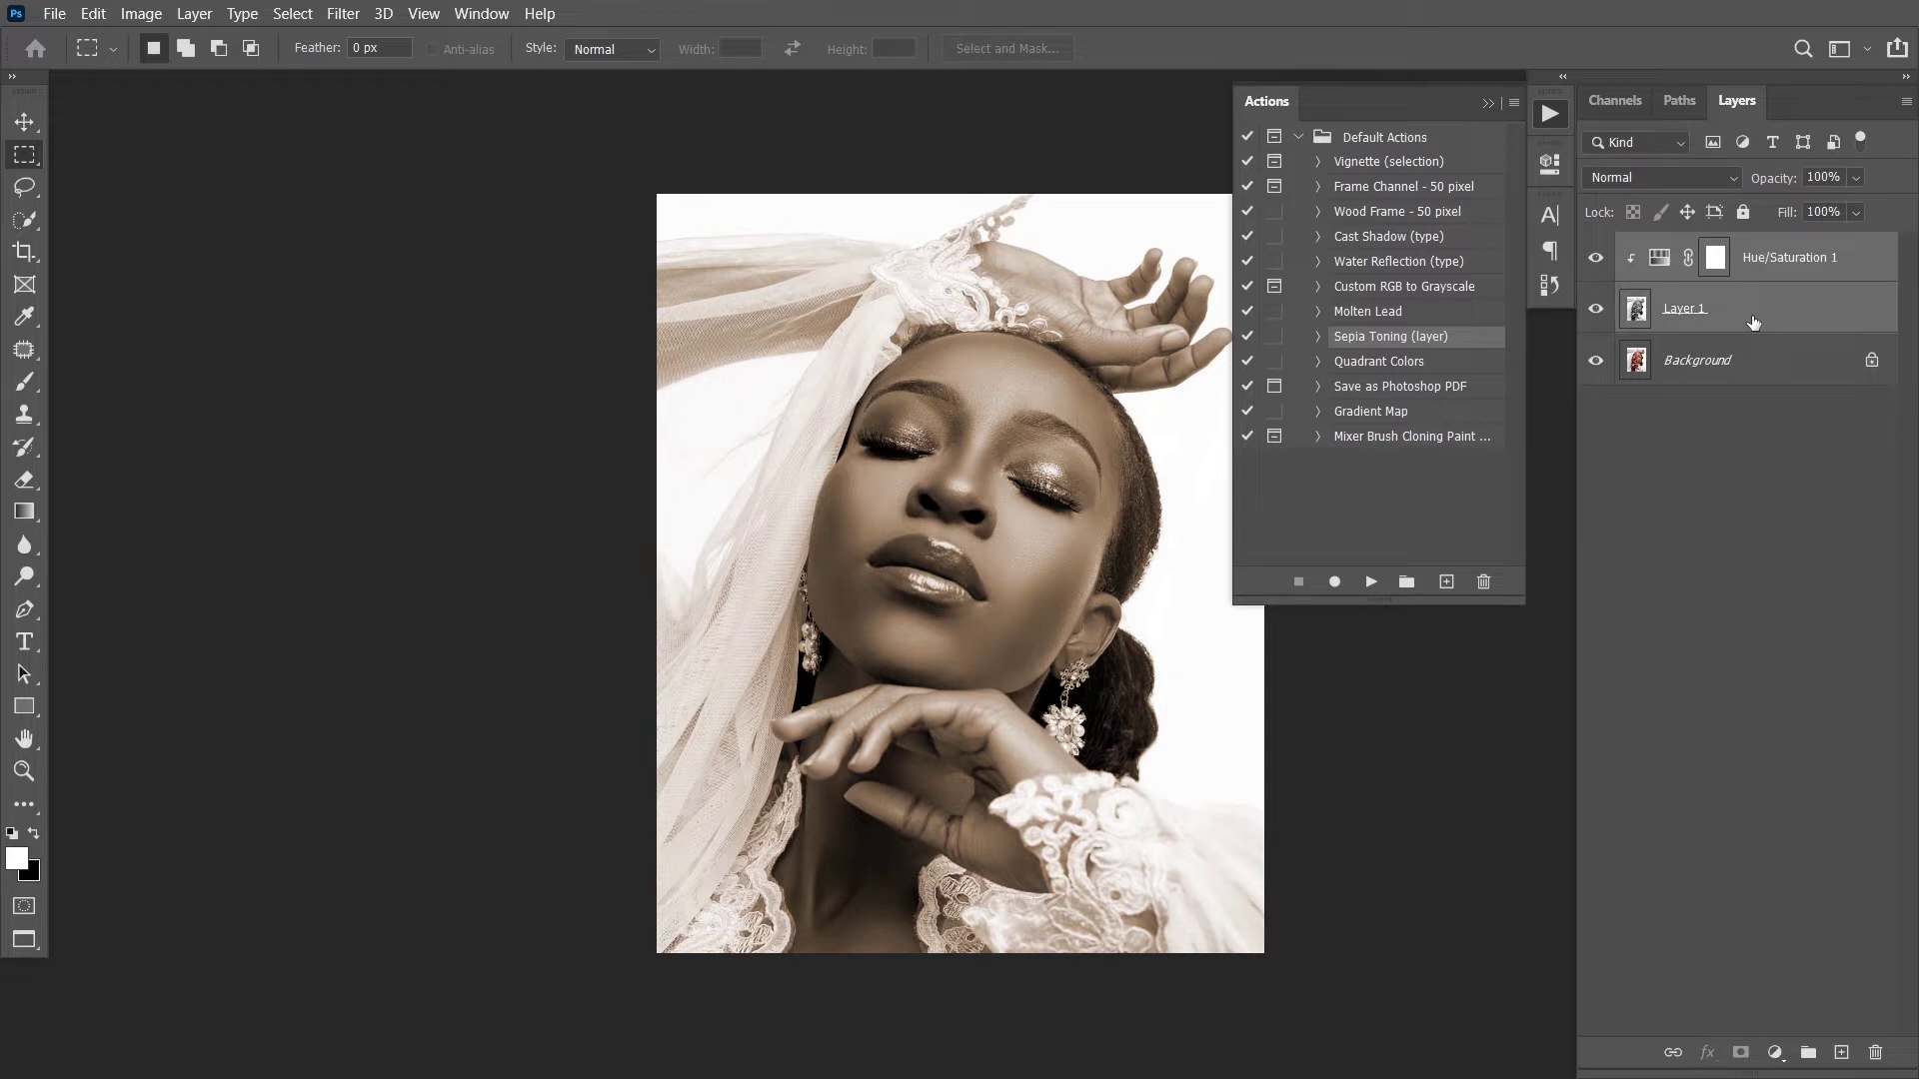
key("Delete")
left_click(1298, 137)
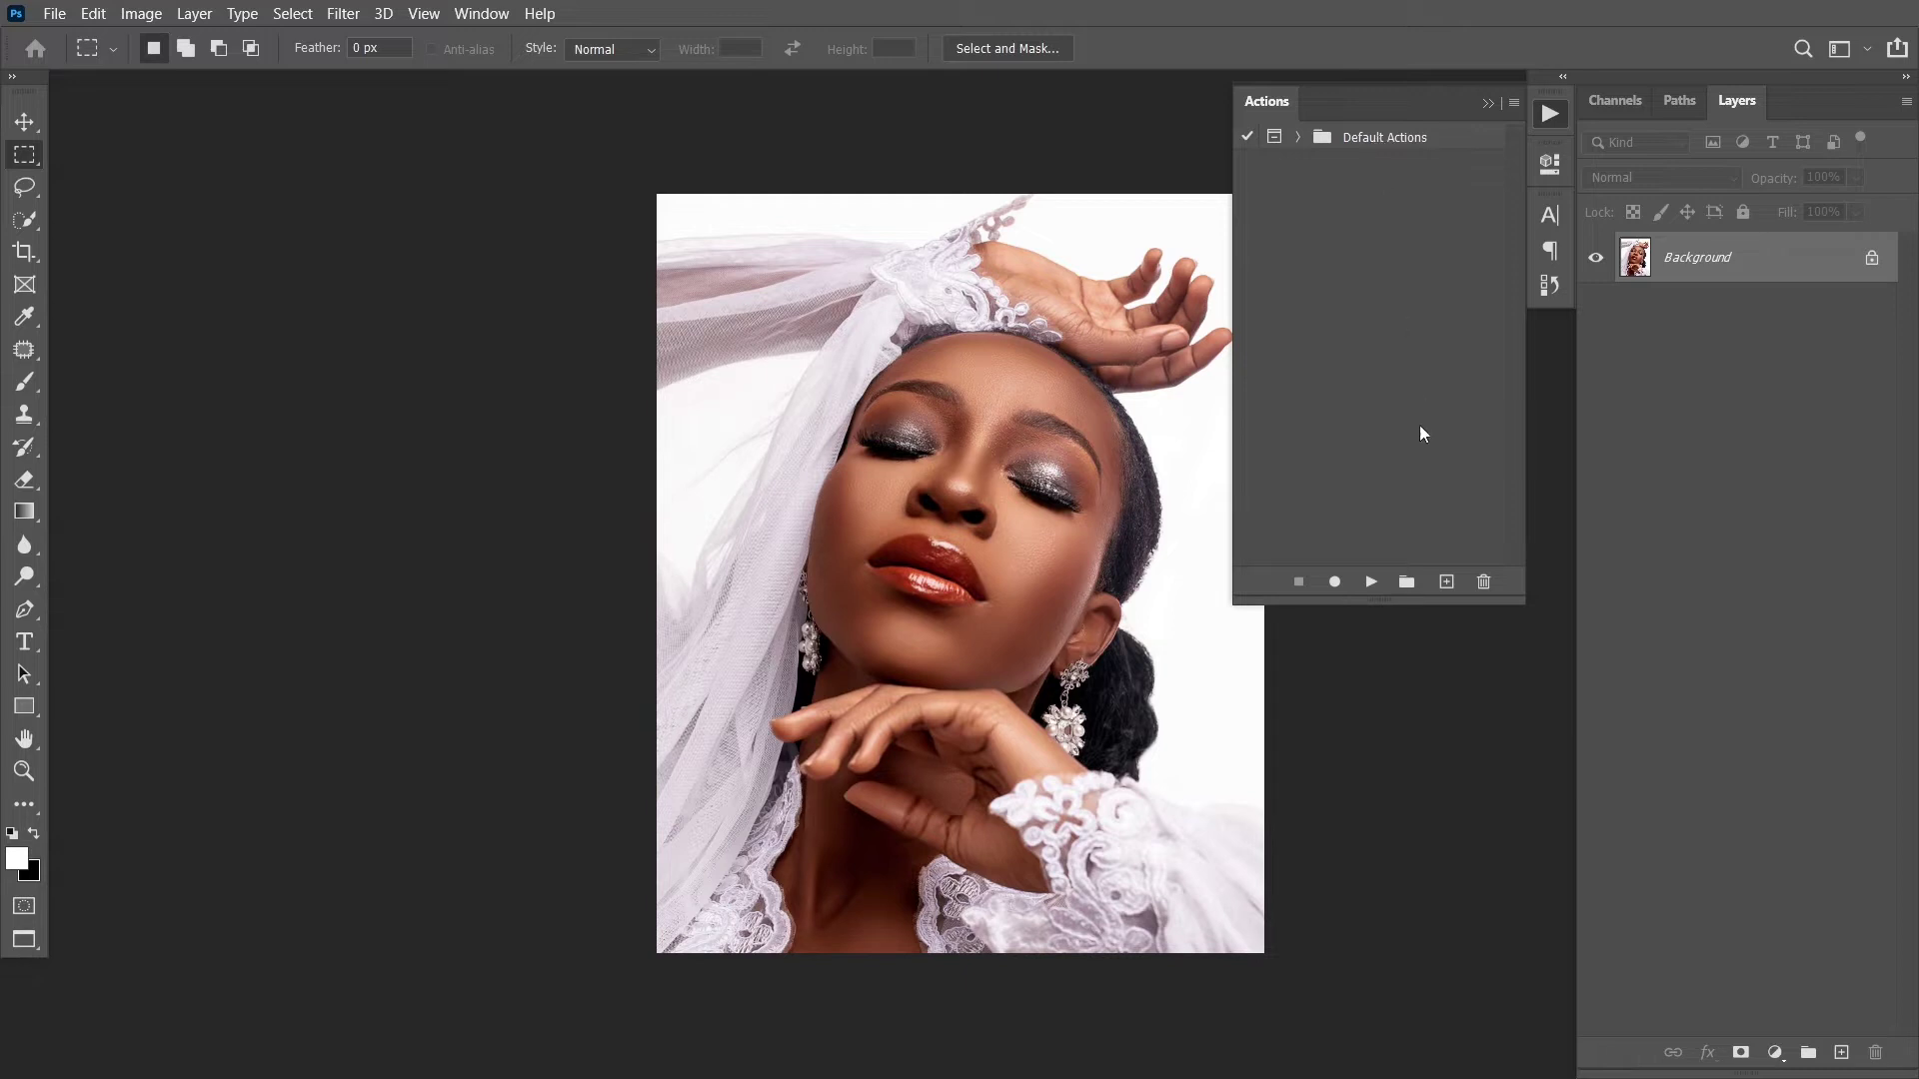
Create a new action set named HK DAN
left_click(1406, 583)
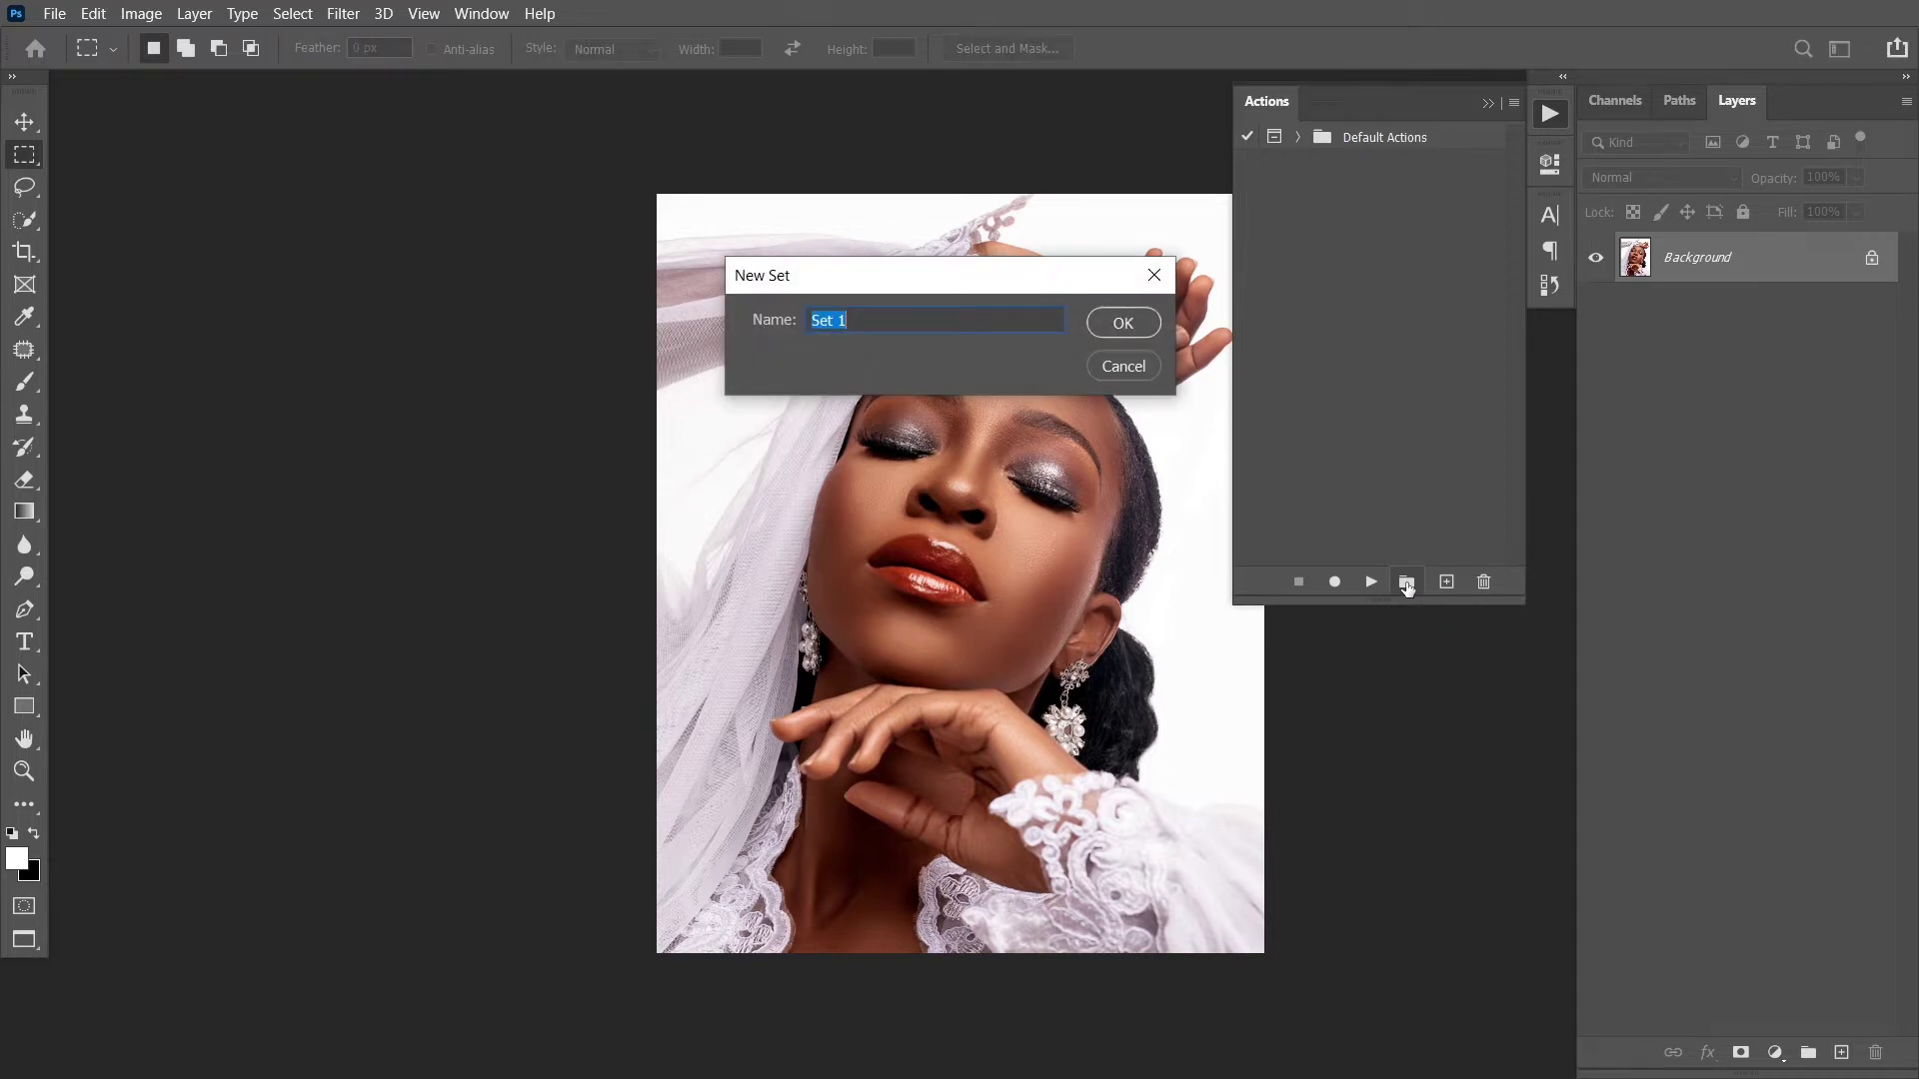
type("HK DAN")
left_click(1130, 334)
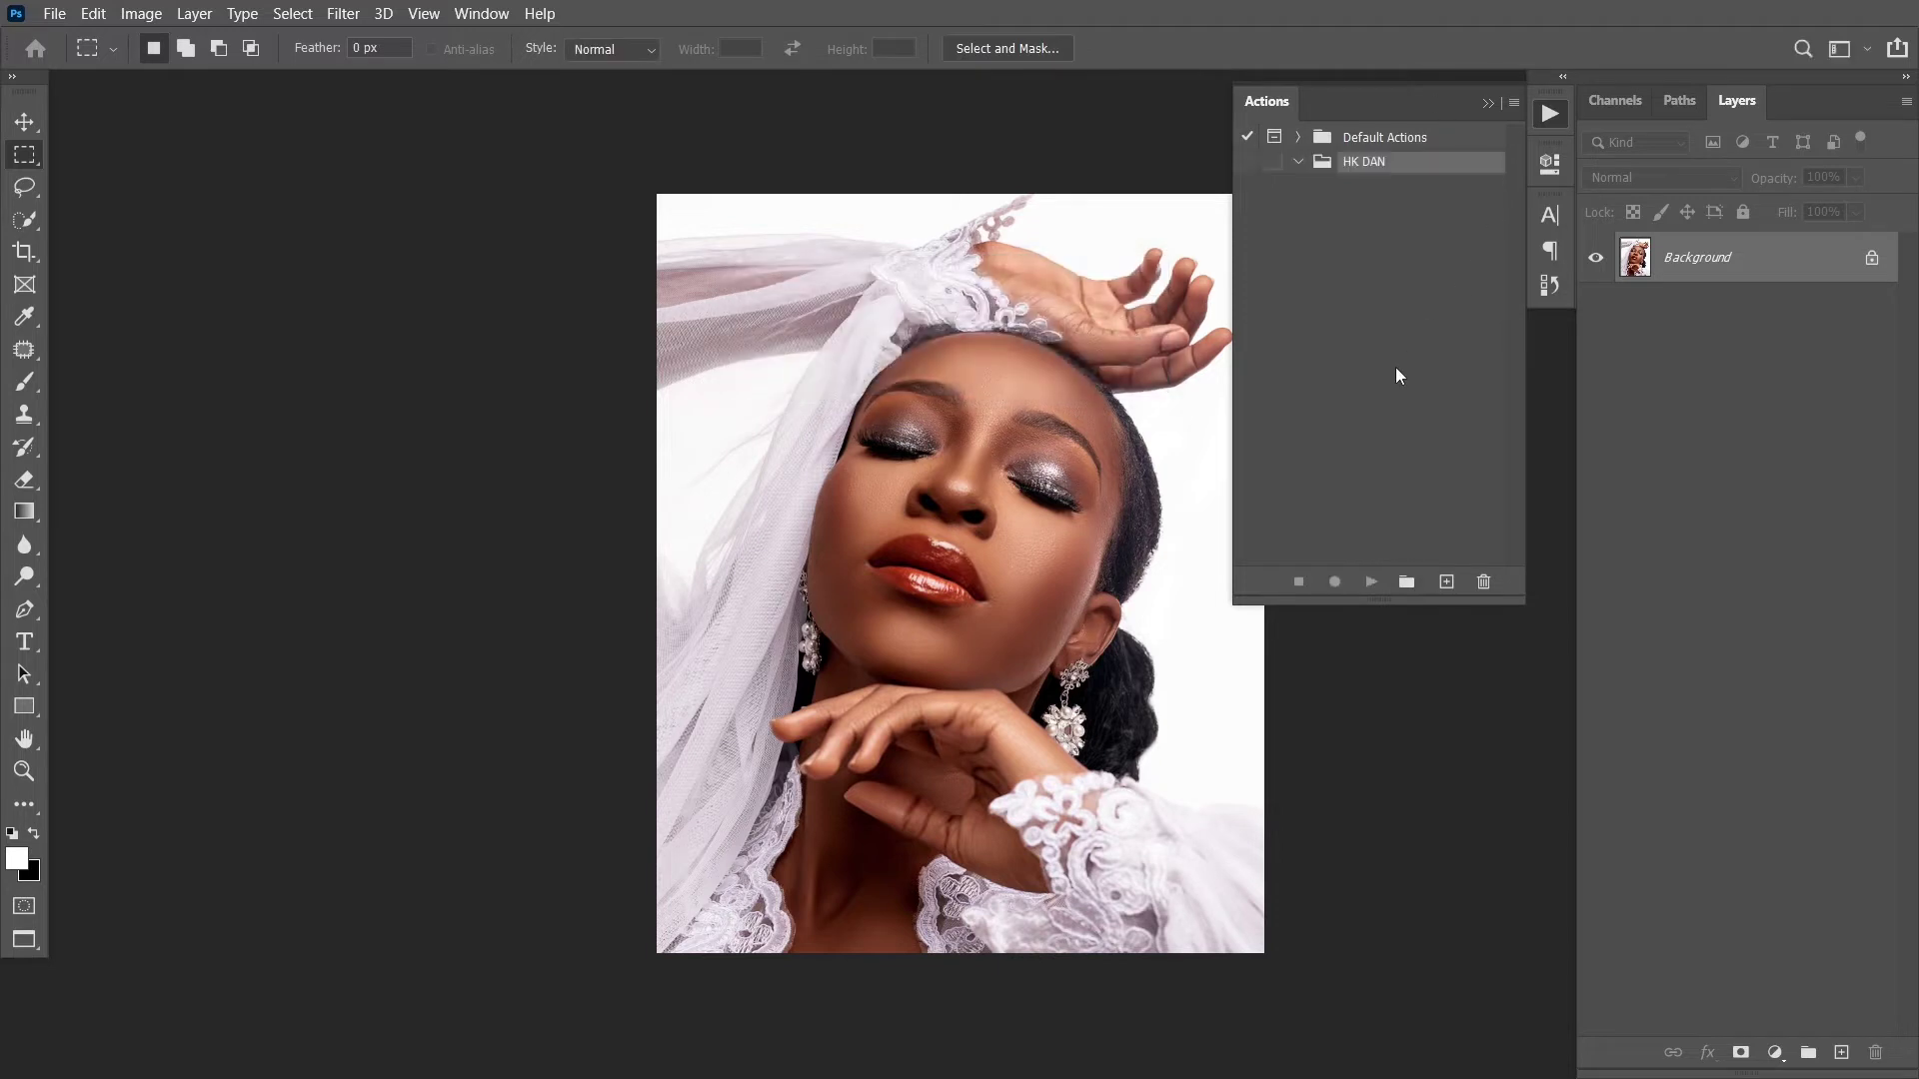
Create an action named HK SHARPEN in the HK DAN set with no function key and the colour Red, and start recording
left_click(1446, 583)
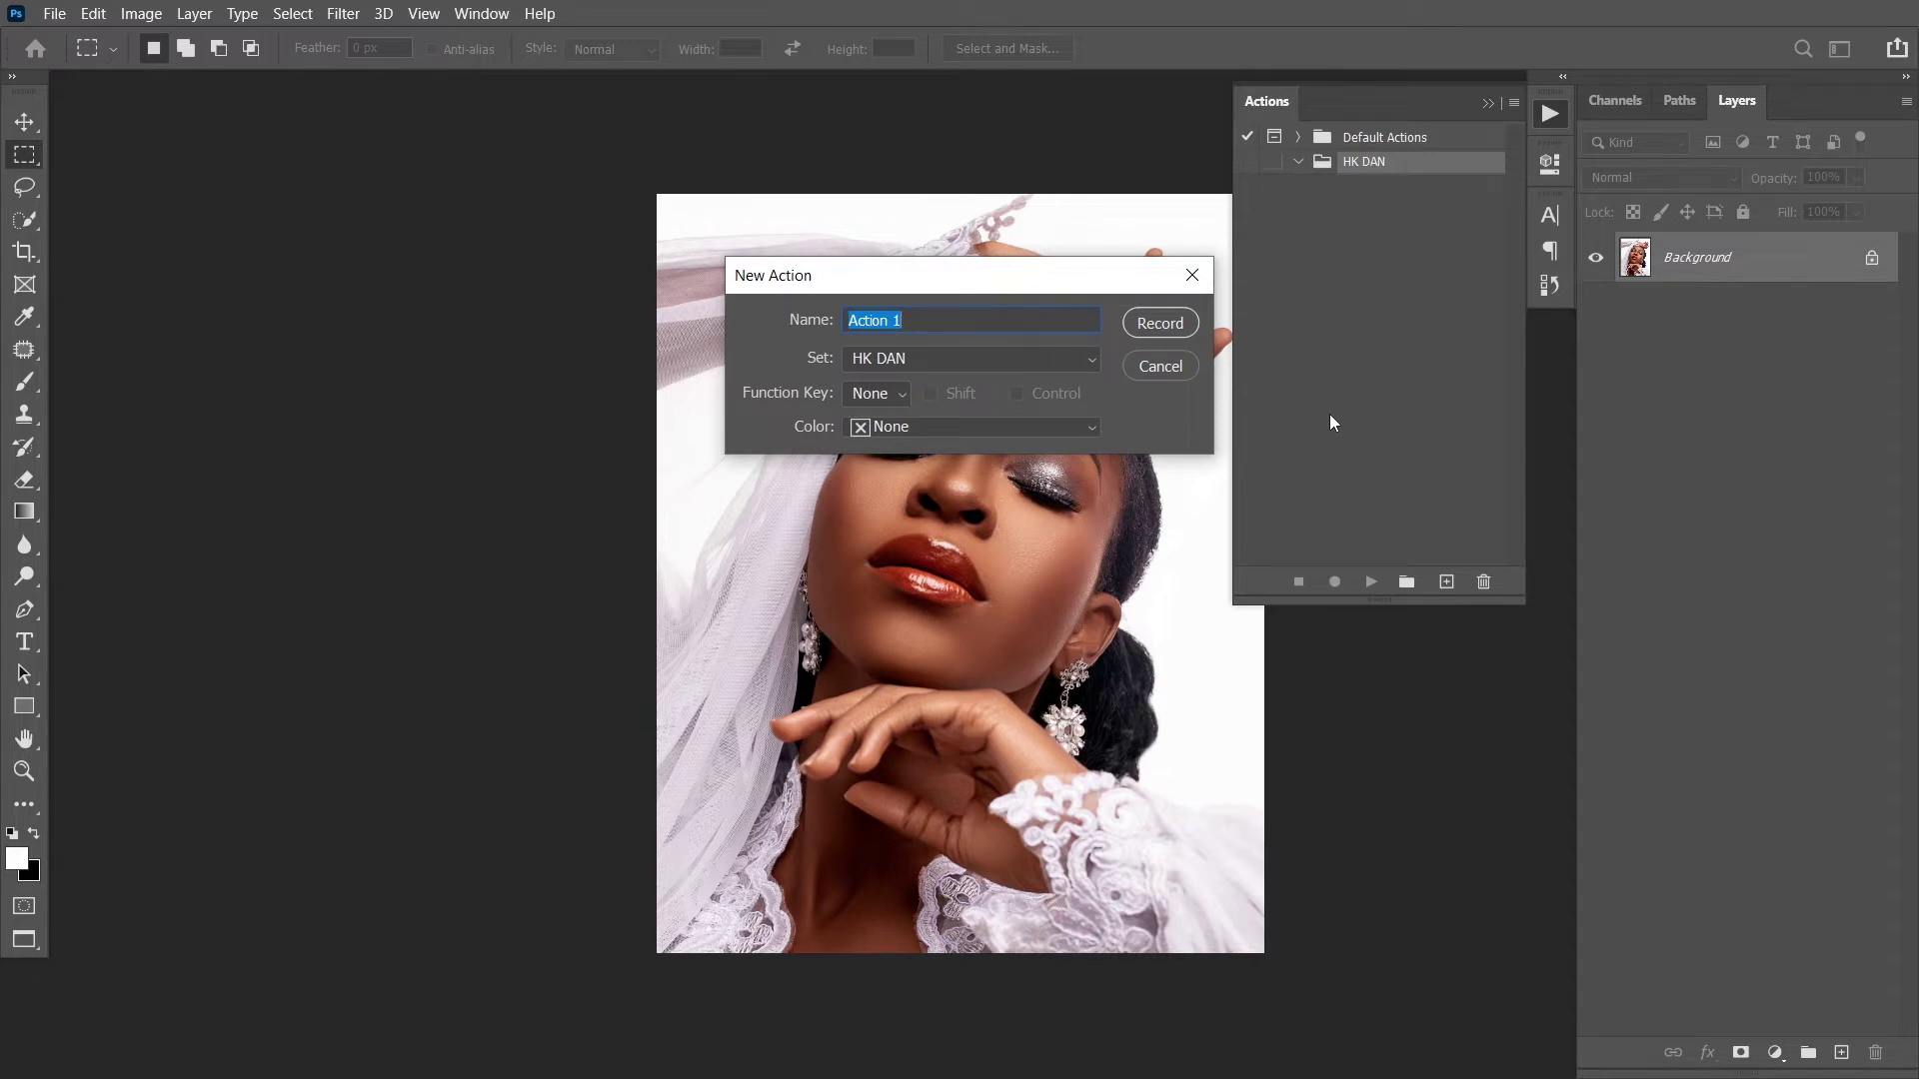
type("HK SA")
key("BackSpace")
type("HARPEN")
left_click(889, 396)
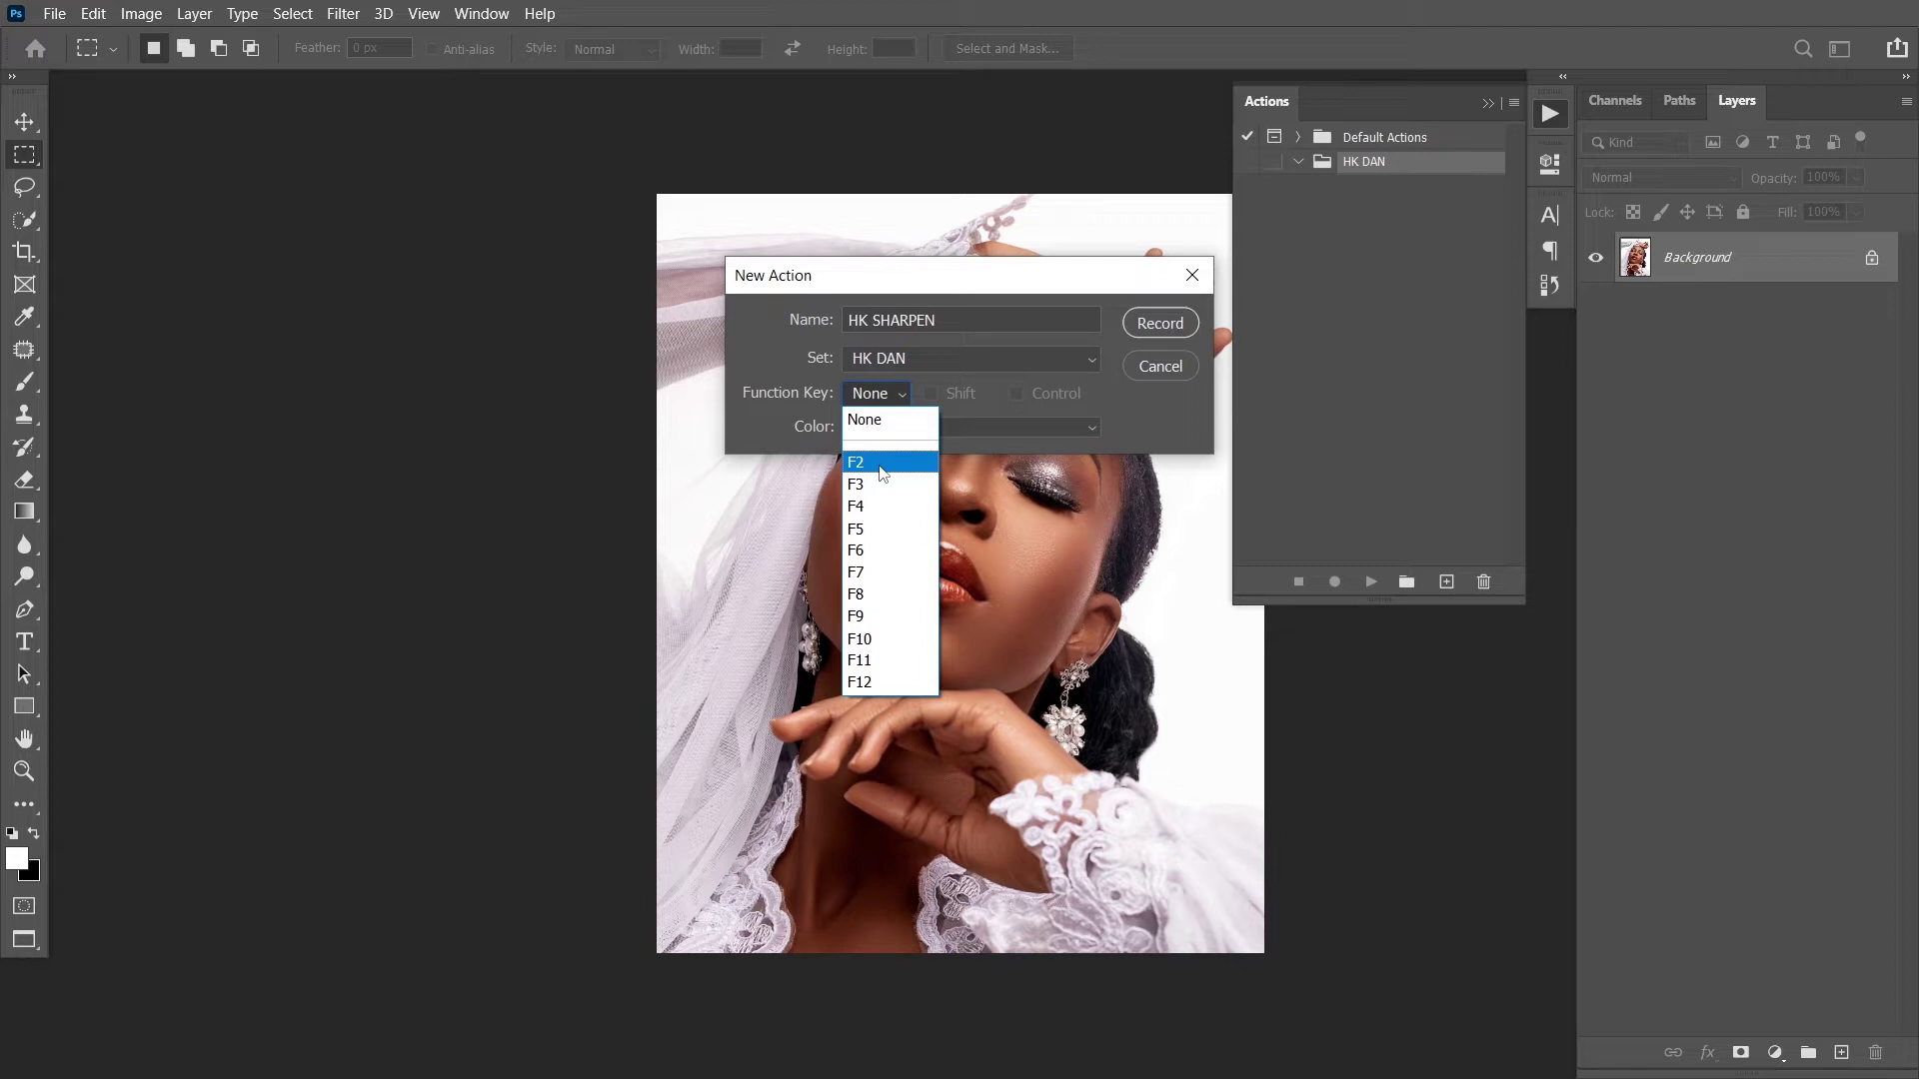
left_click(974, 380)
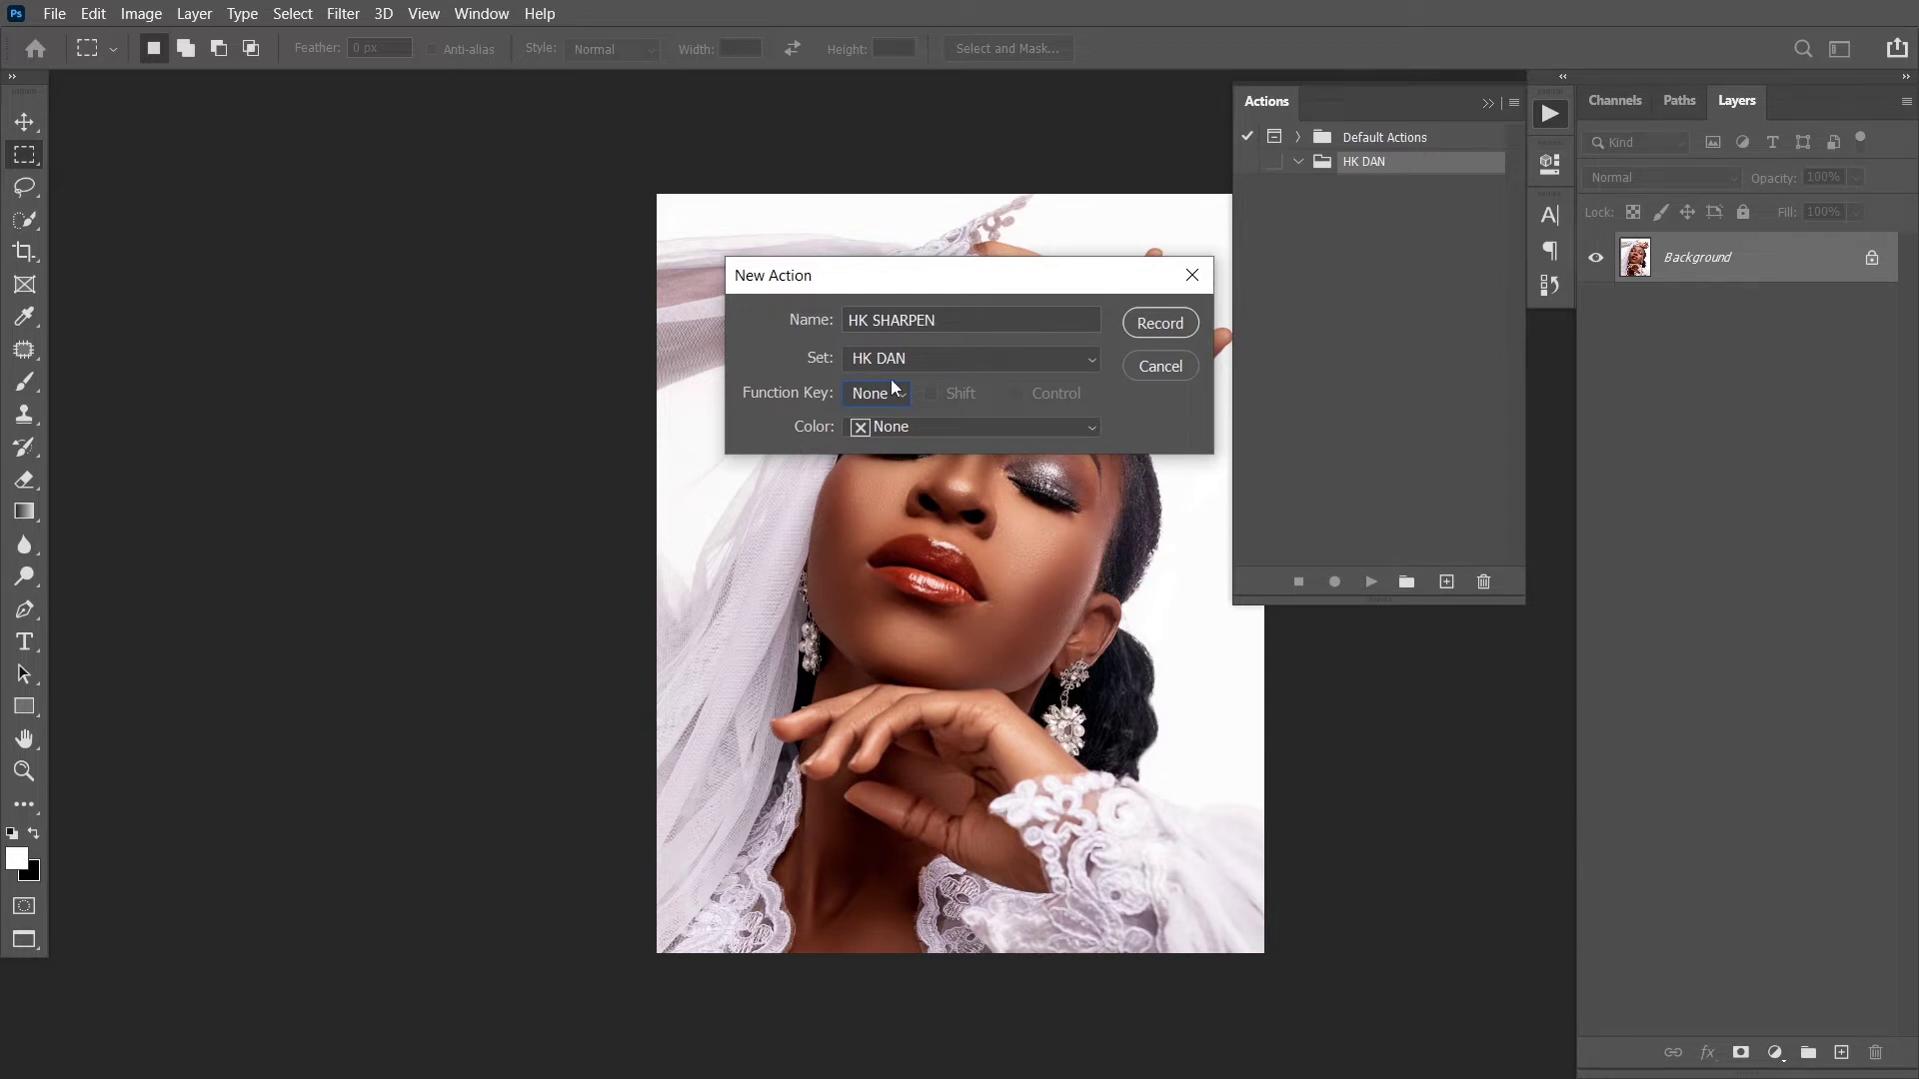
left_click(906, 430)
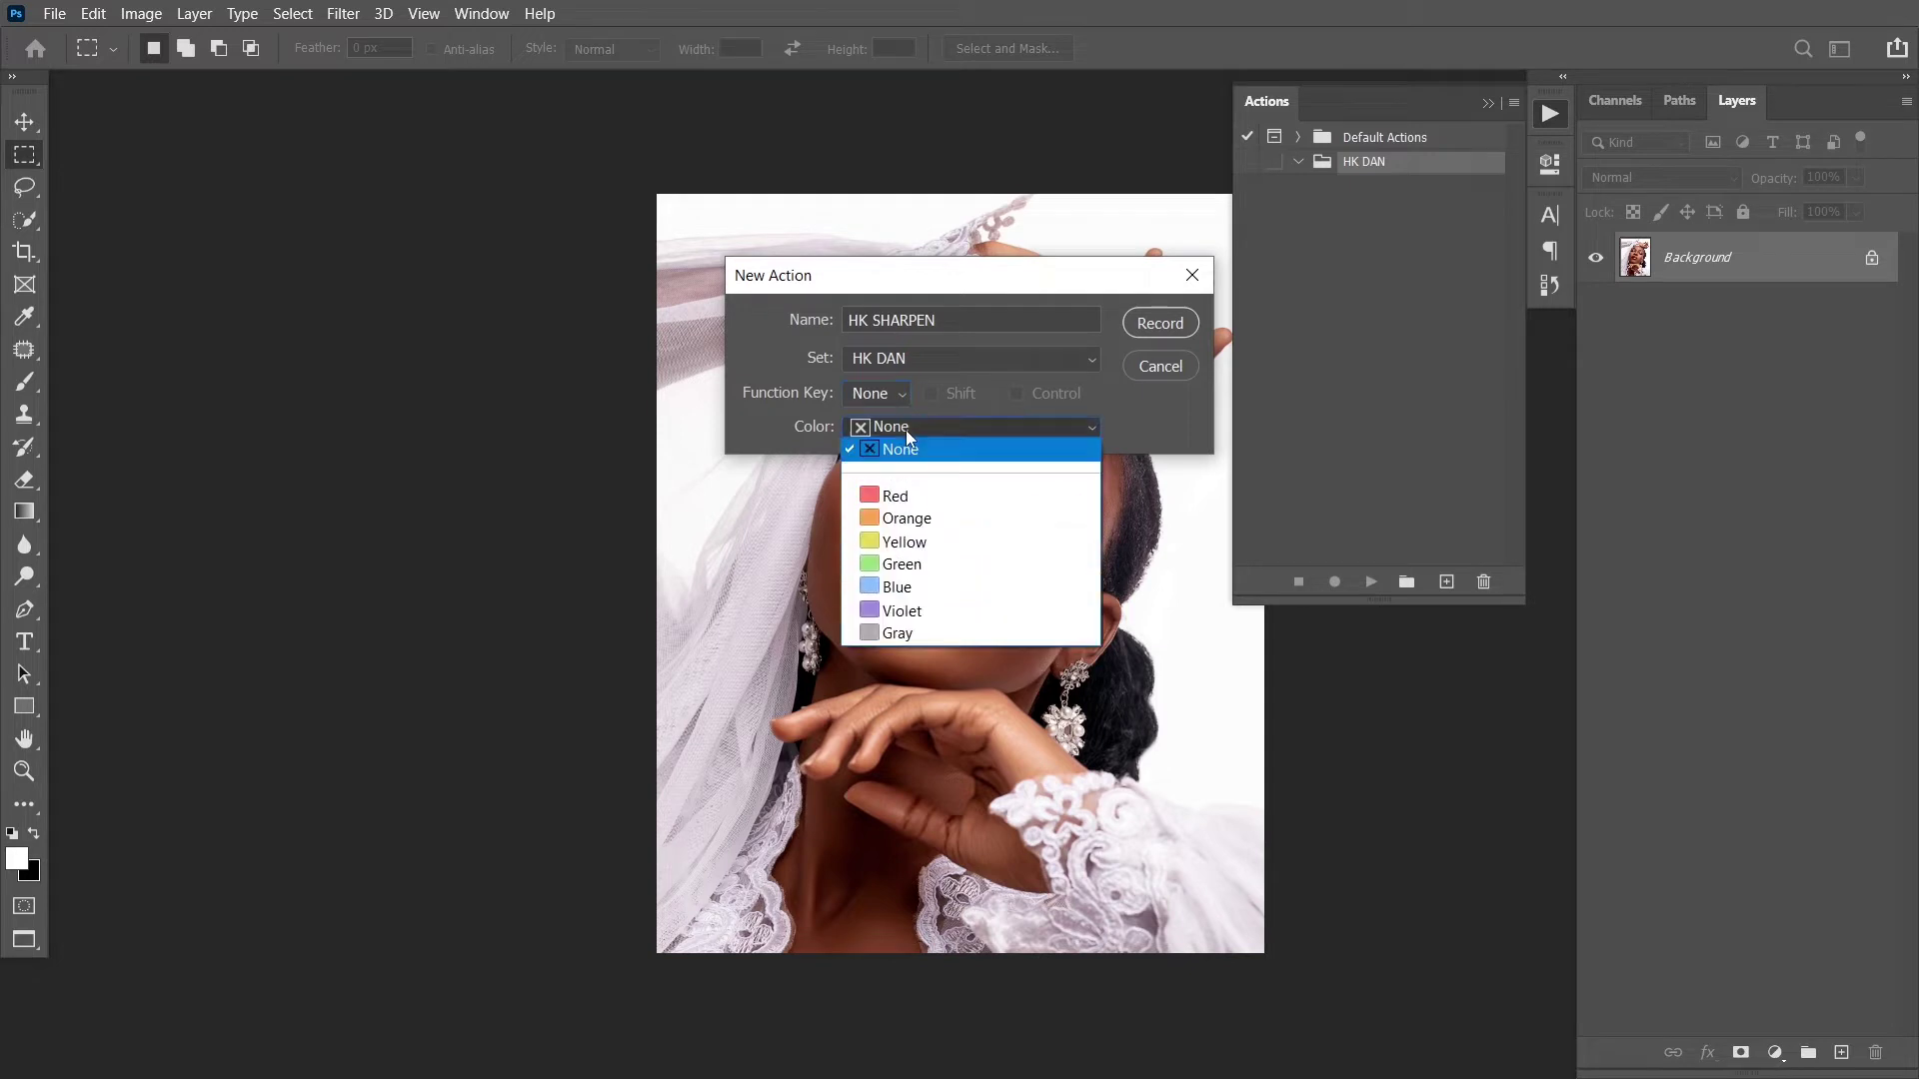
left_click(893, 496)
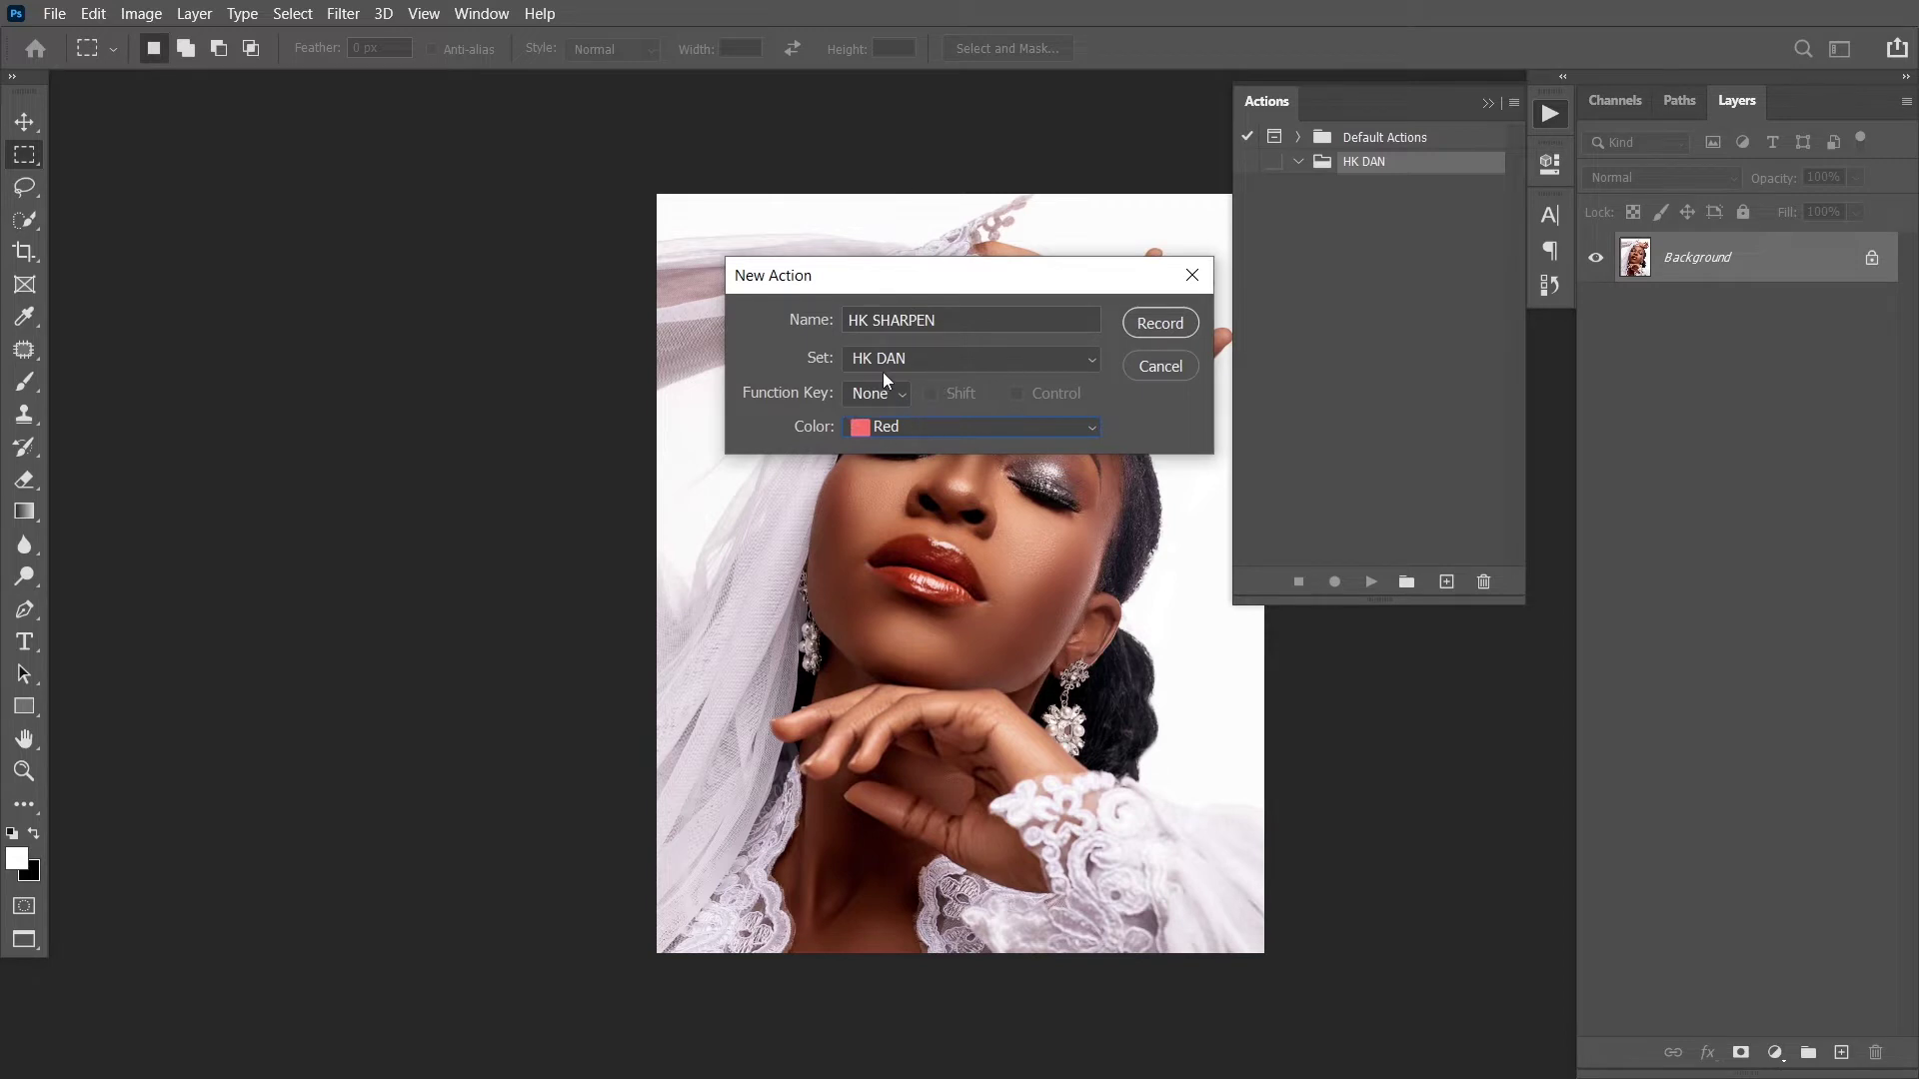
left_click(1159, 322)
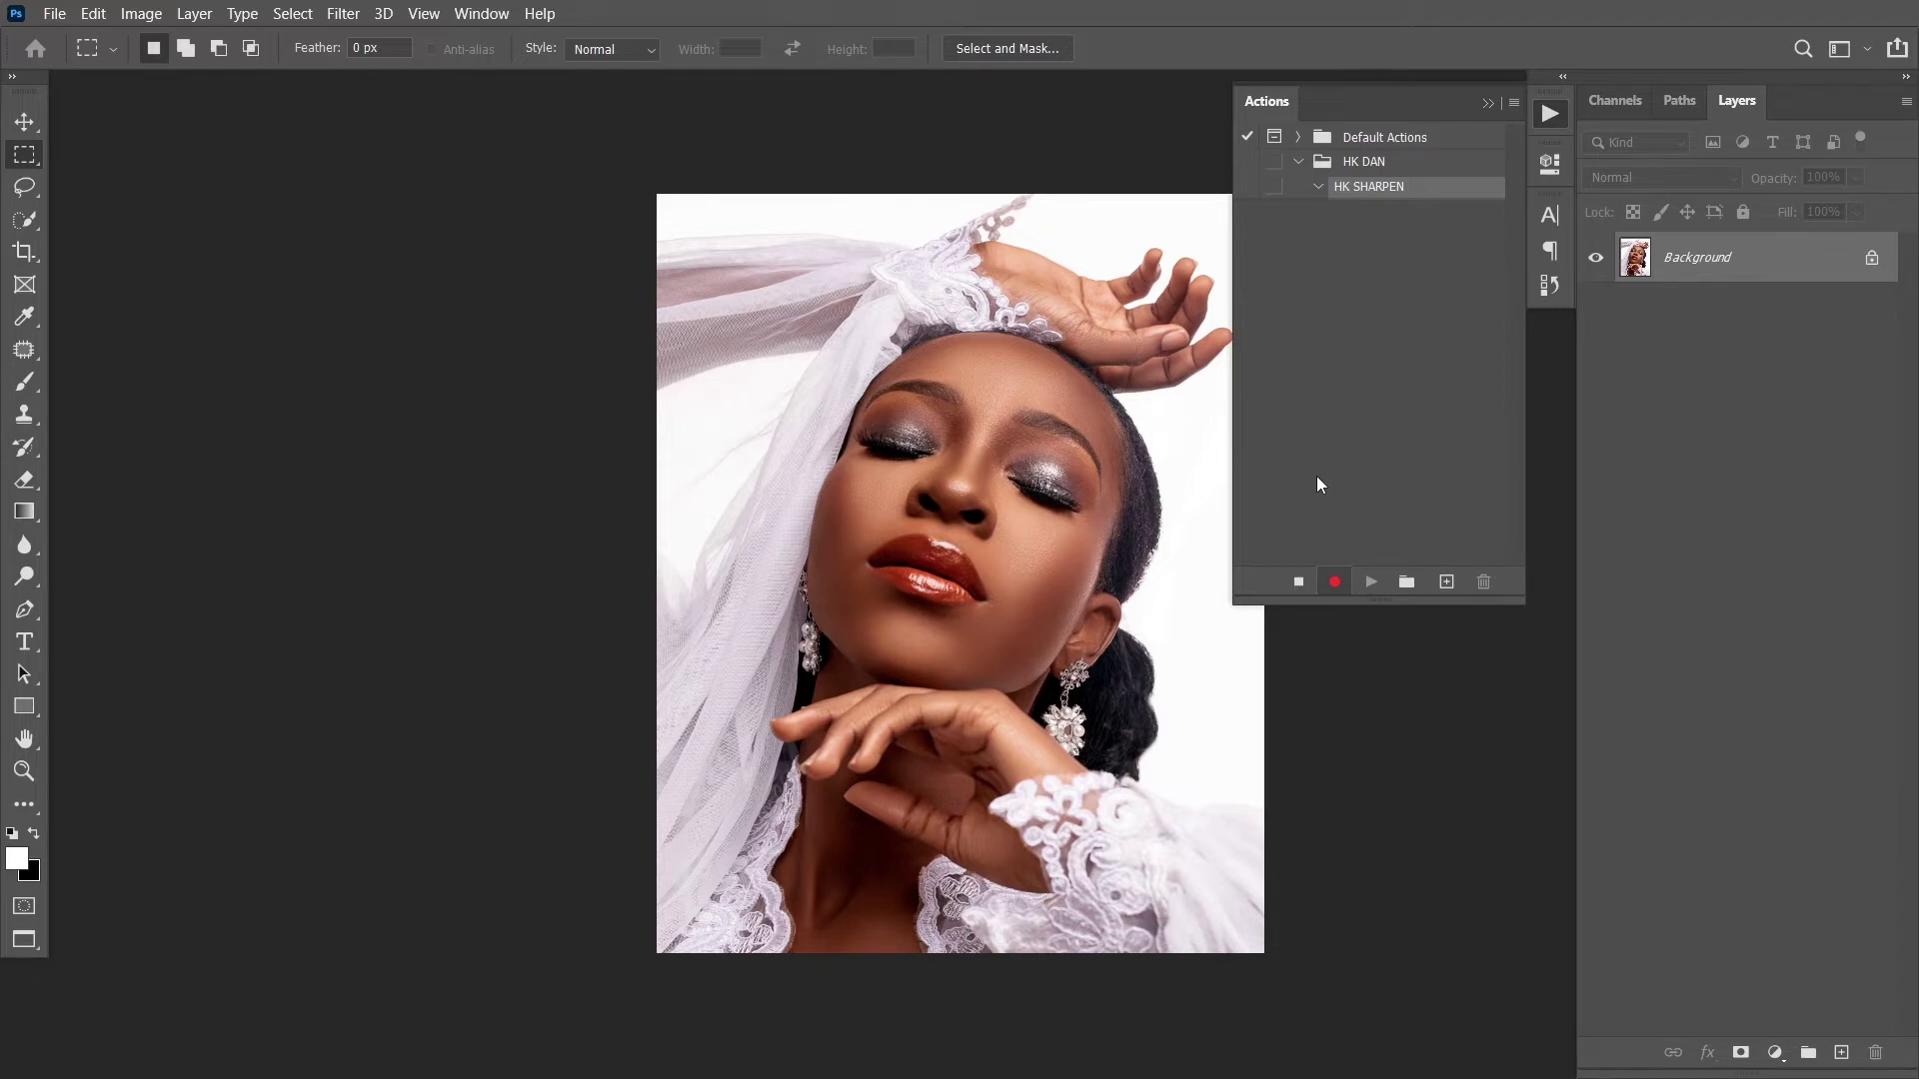
Add a new layer above the Background and fill it with Apply Image, using the Merged layer, RGB channel, Multiply blending and 100% opacity
left_click(1841, 1053)
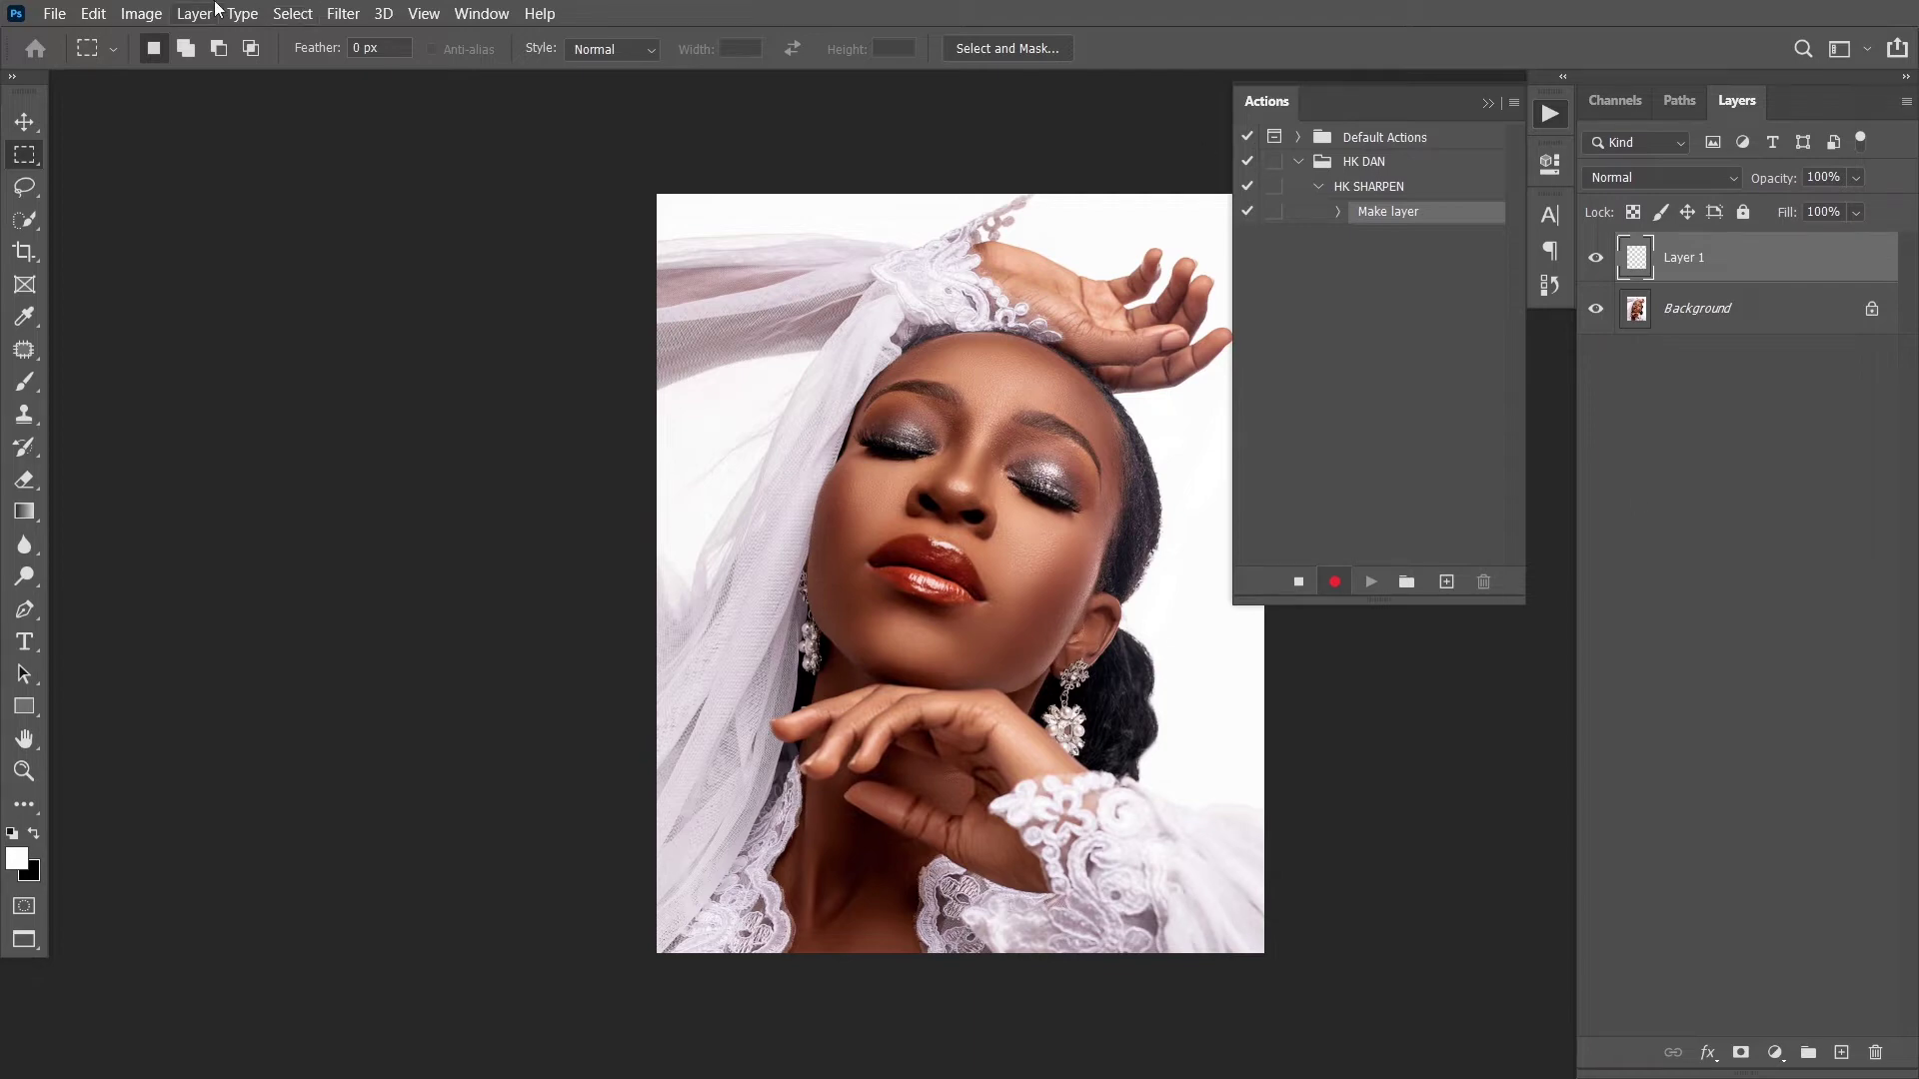
left_click(143, 13)
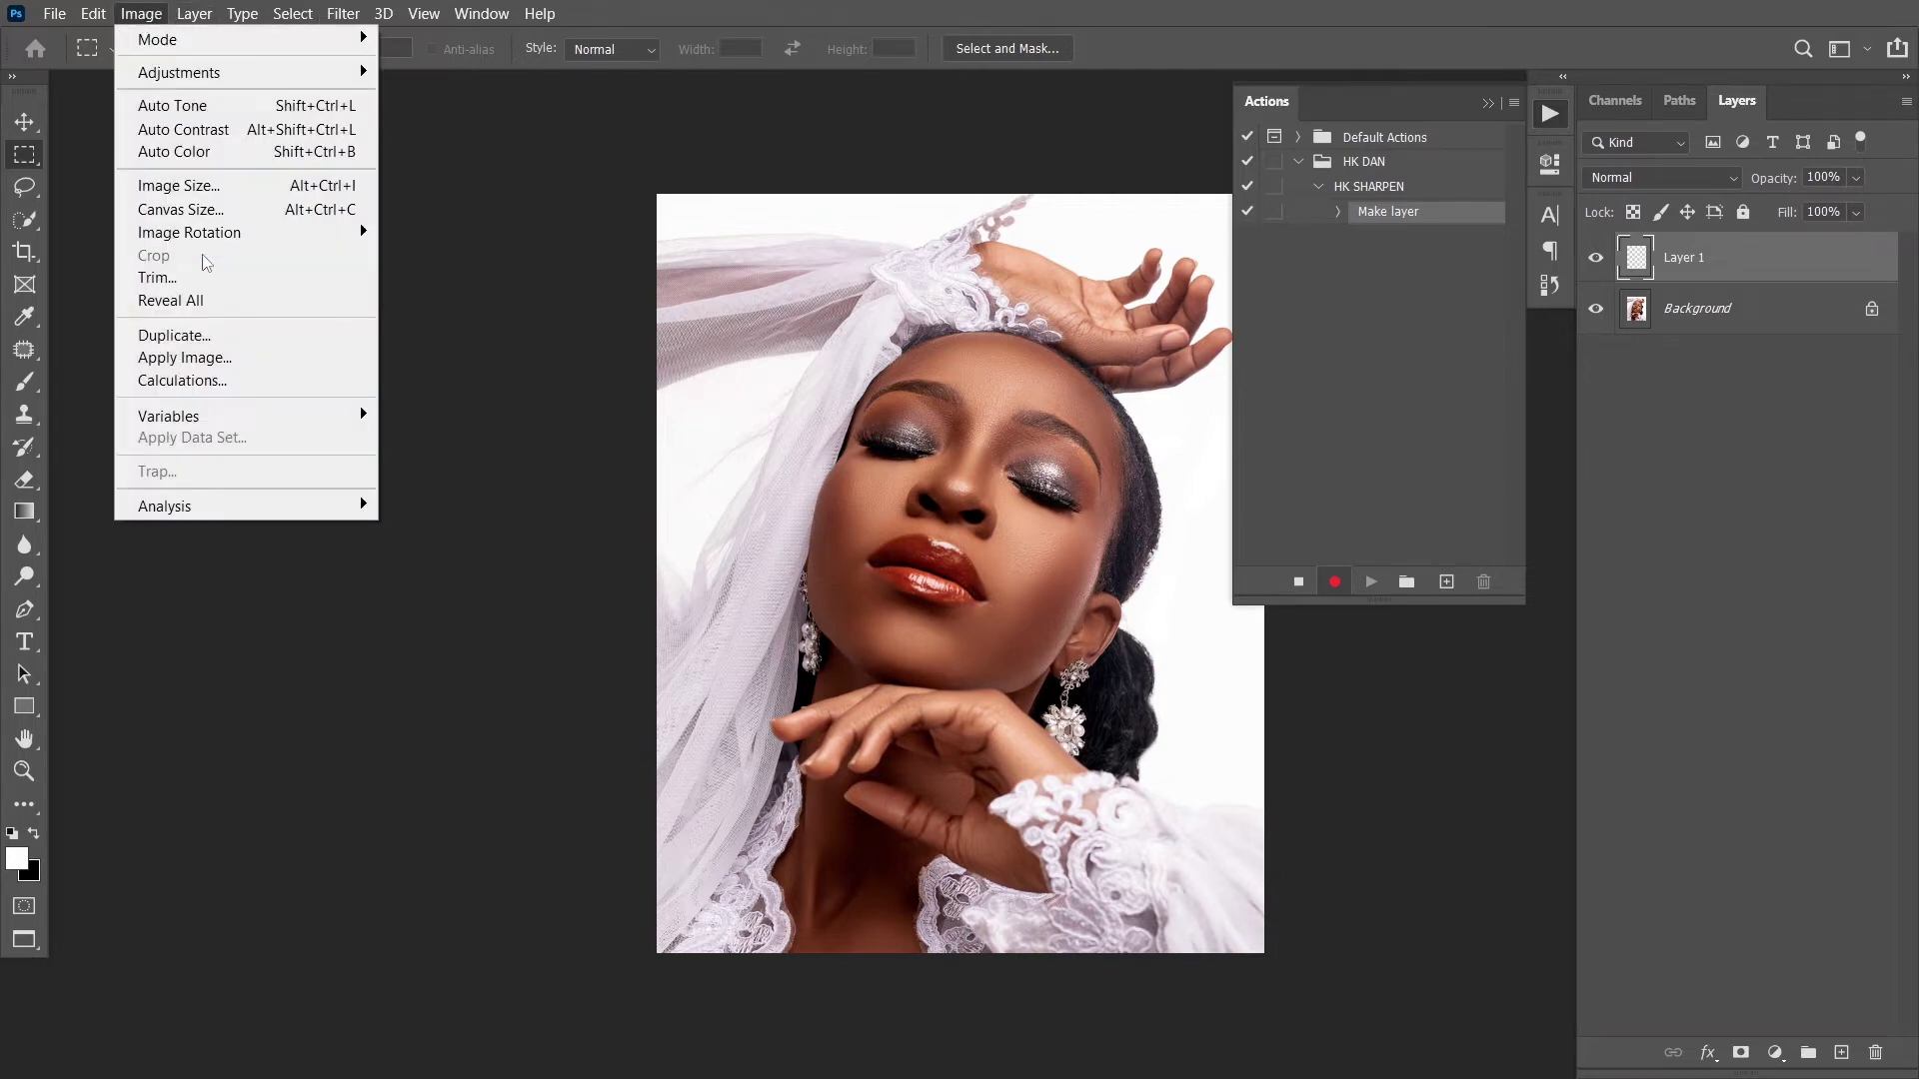
left_click(195, 358)
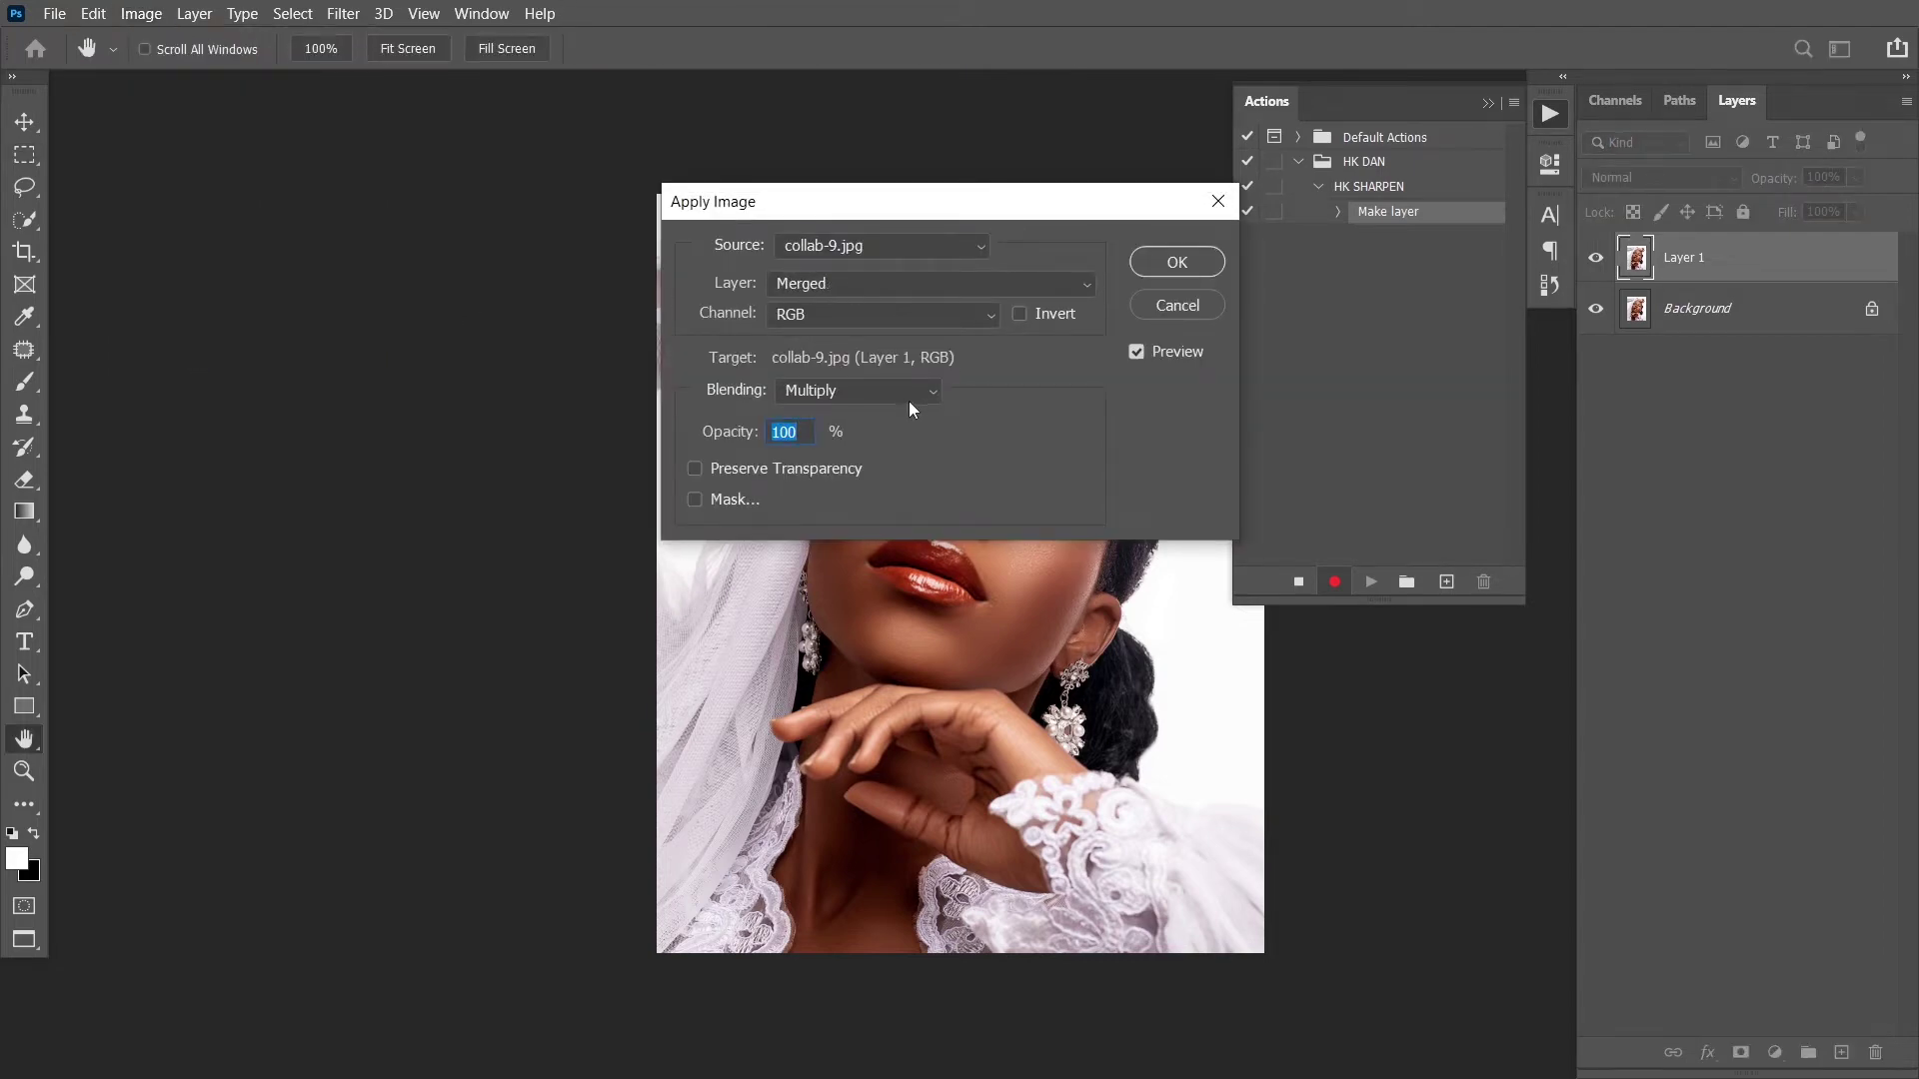
left_click(1177, 263)
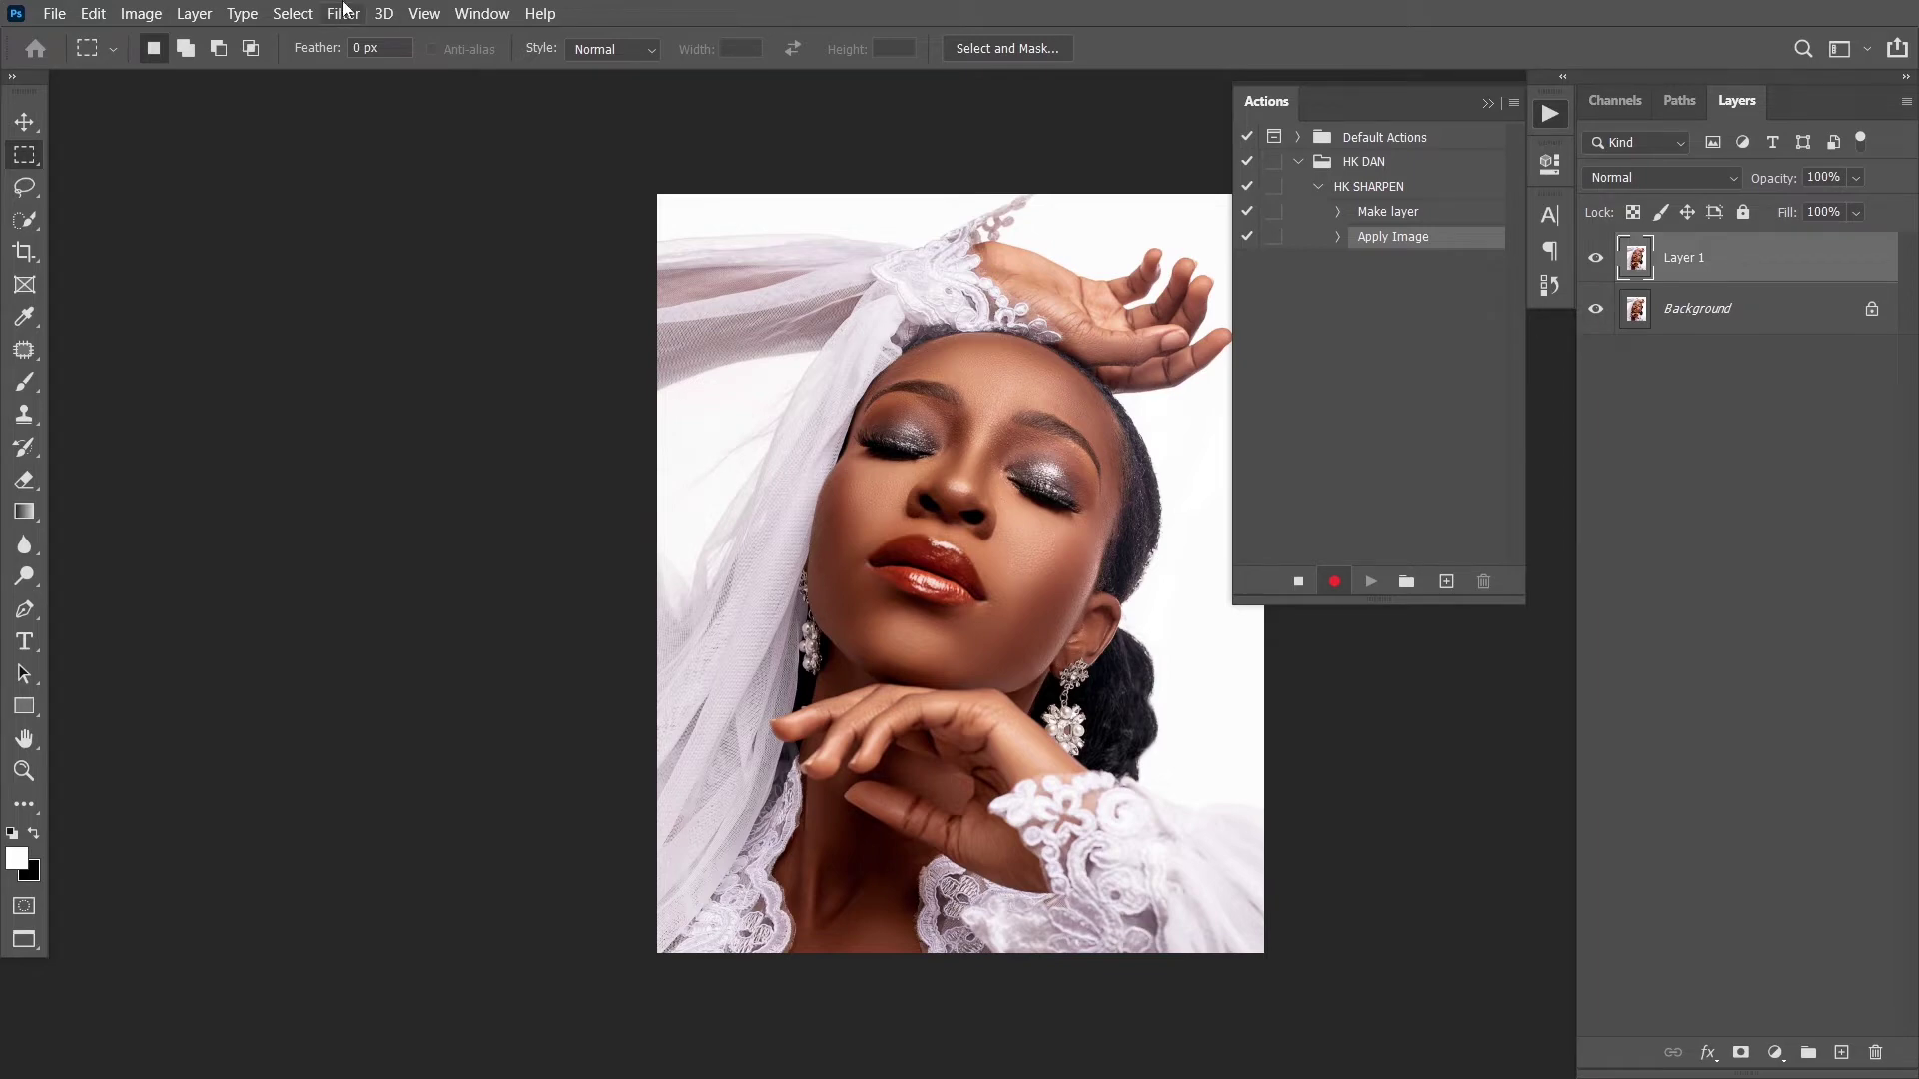
Desaturate Layer 1
left_click(141, 15)
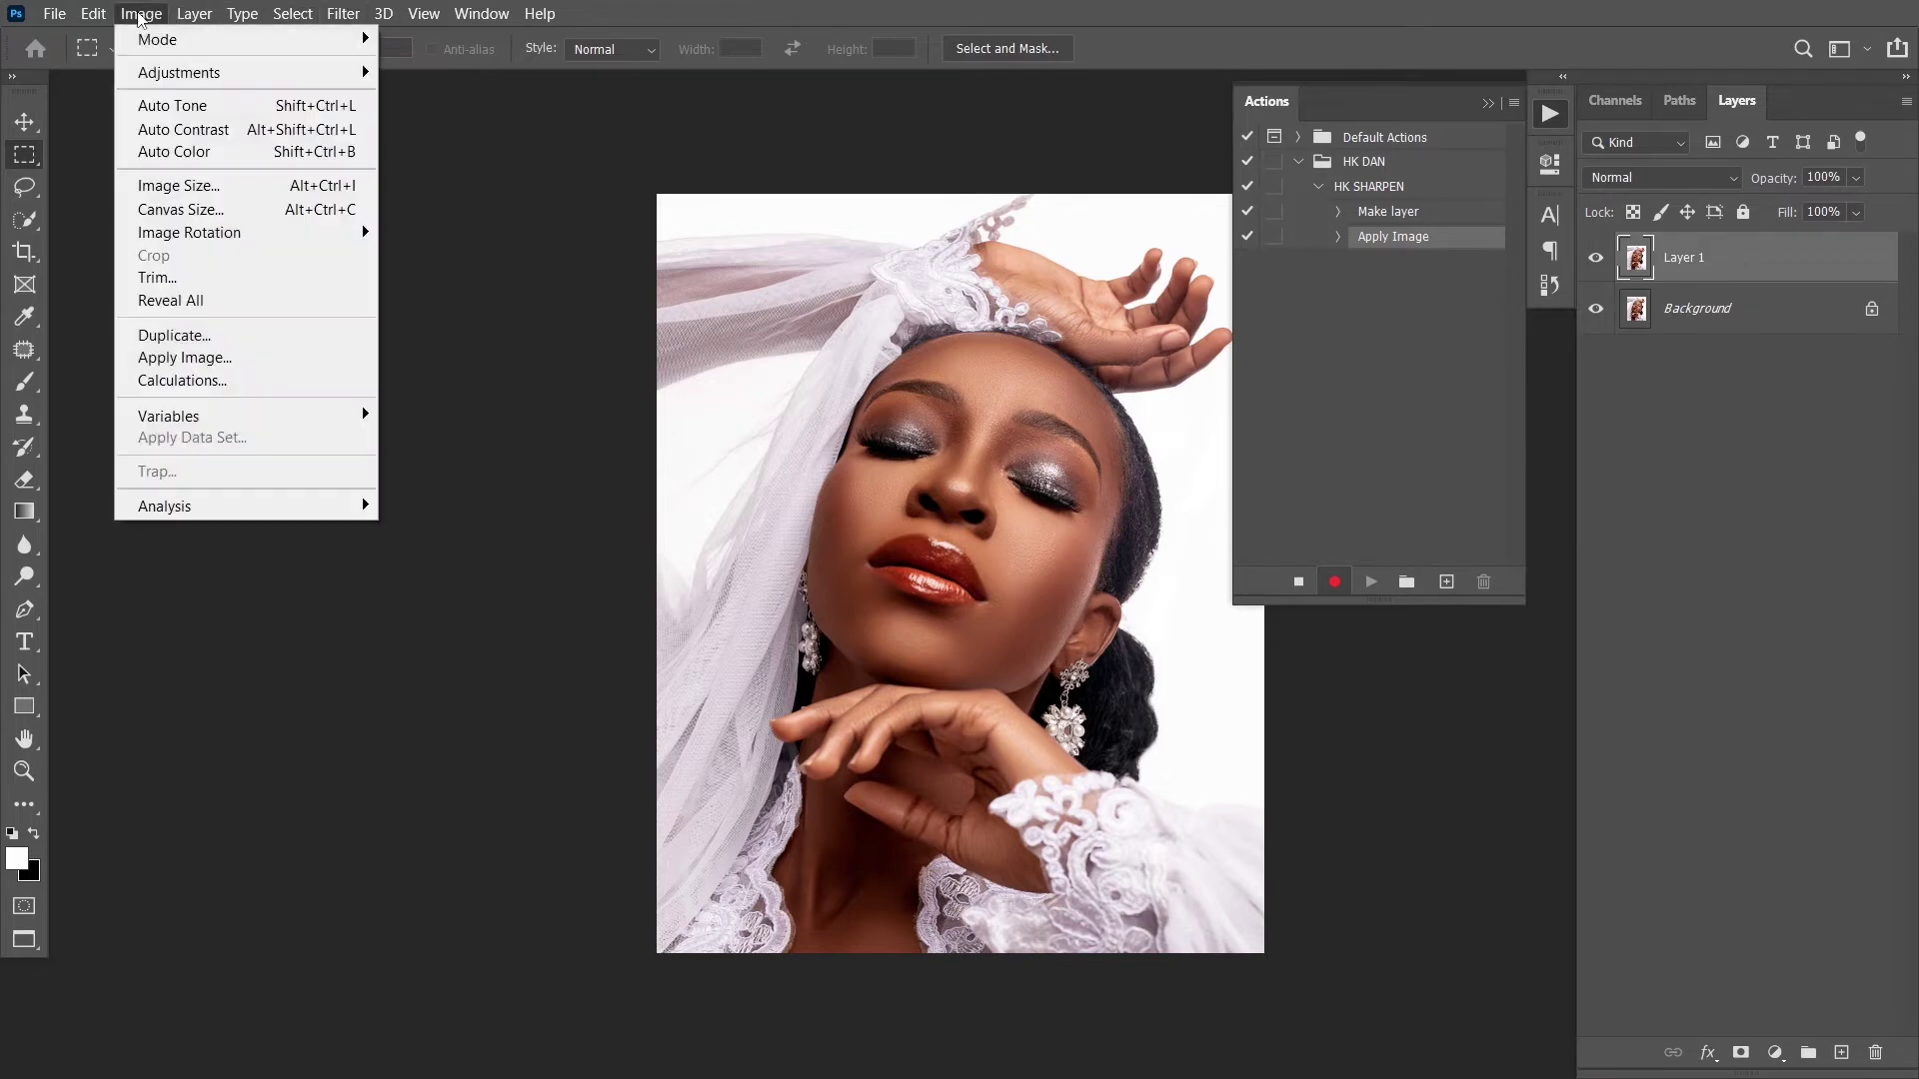
mouse_move(192, 75)
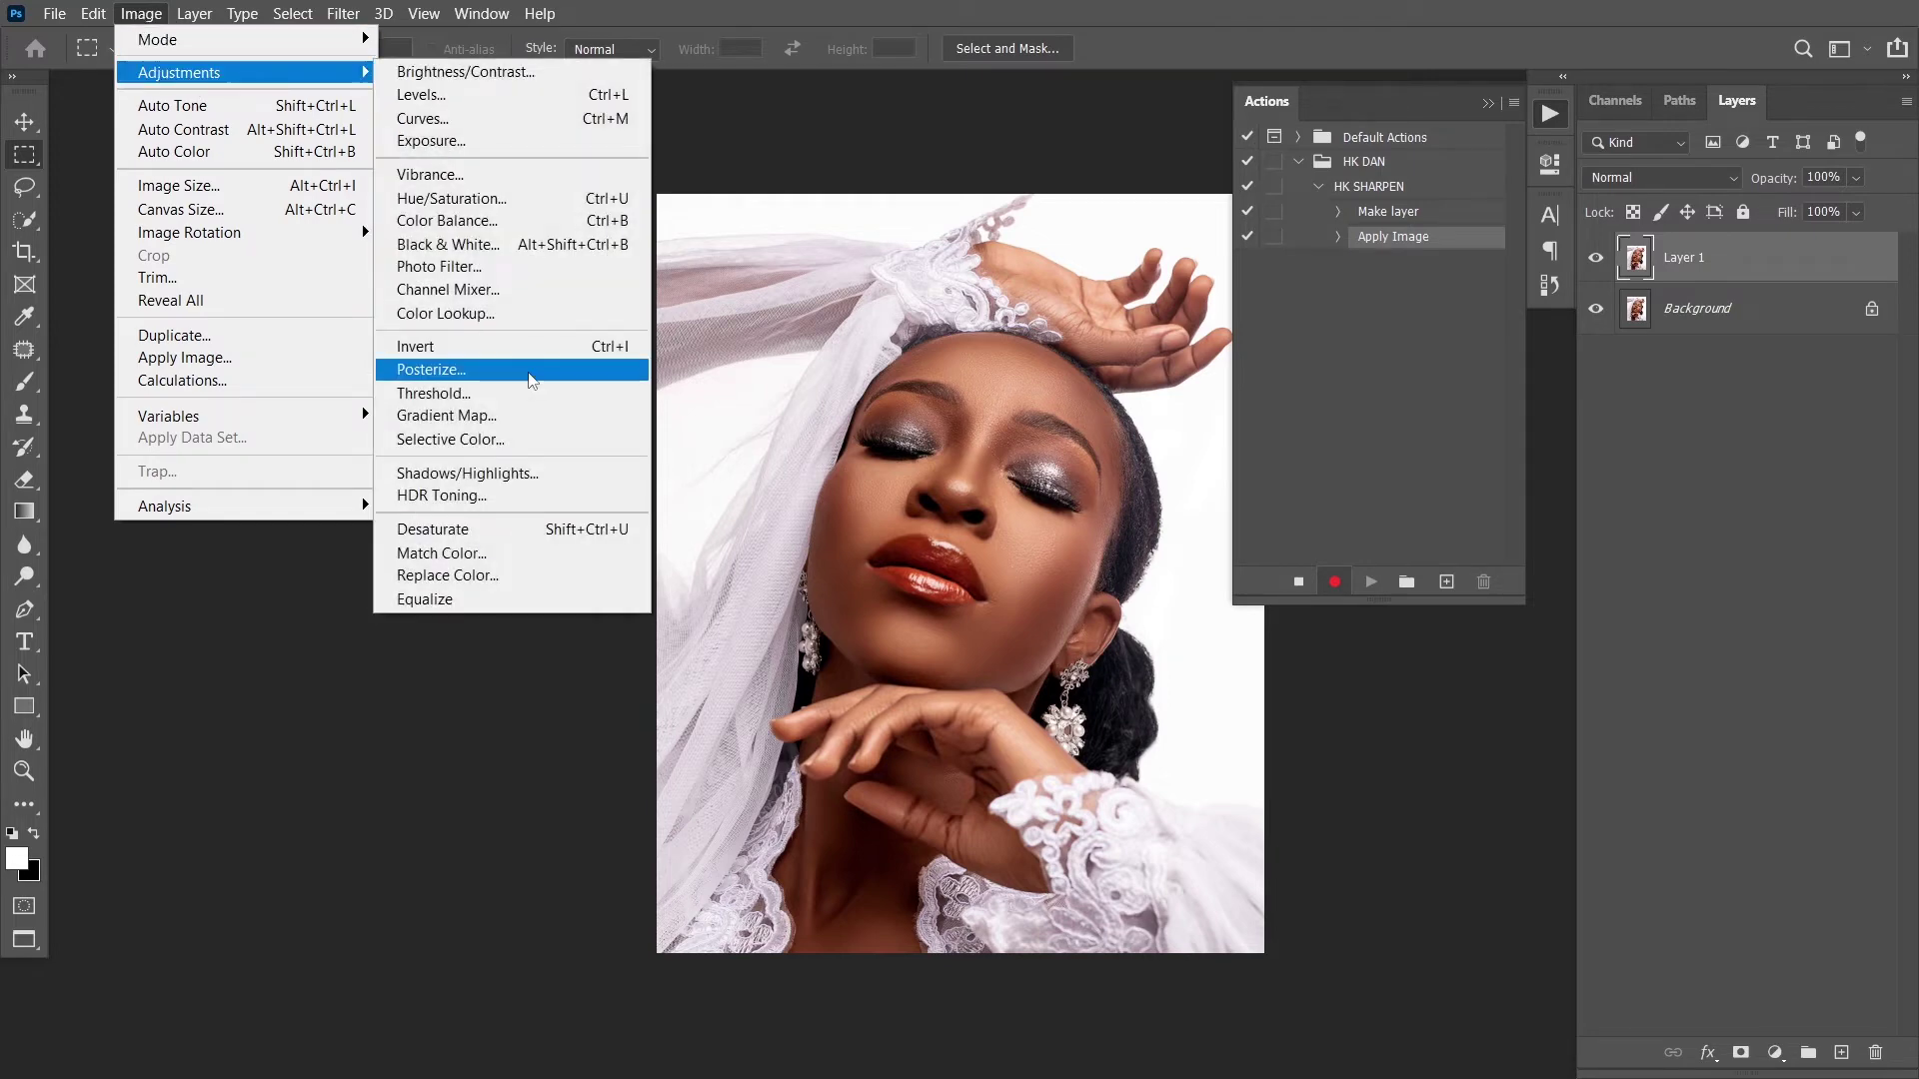
left_click(520, 529)
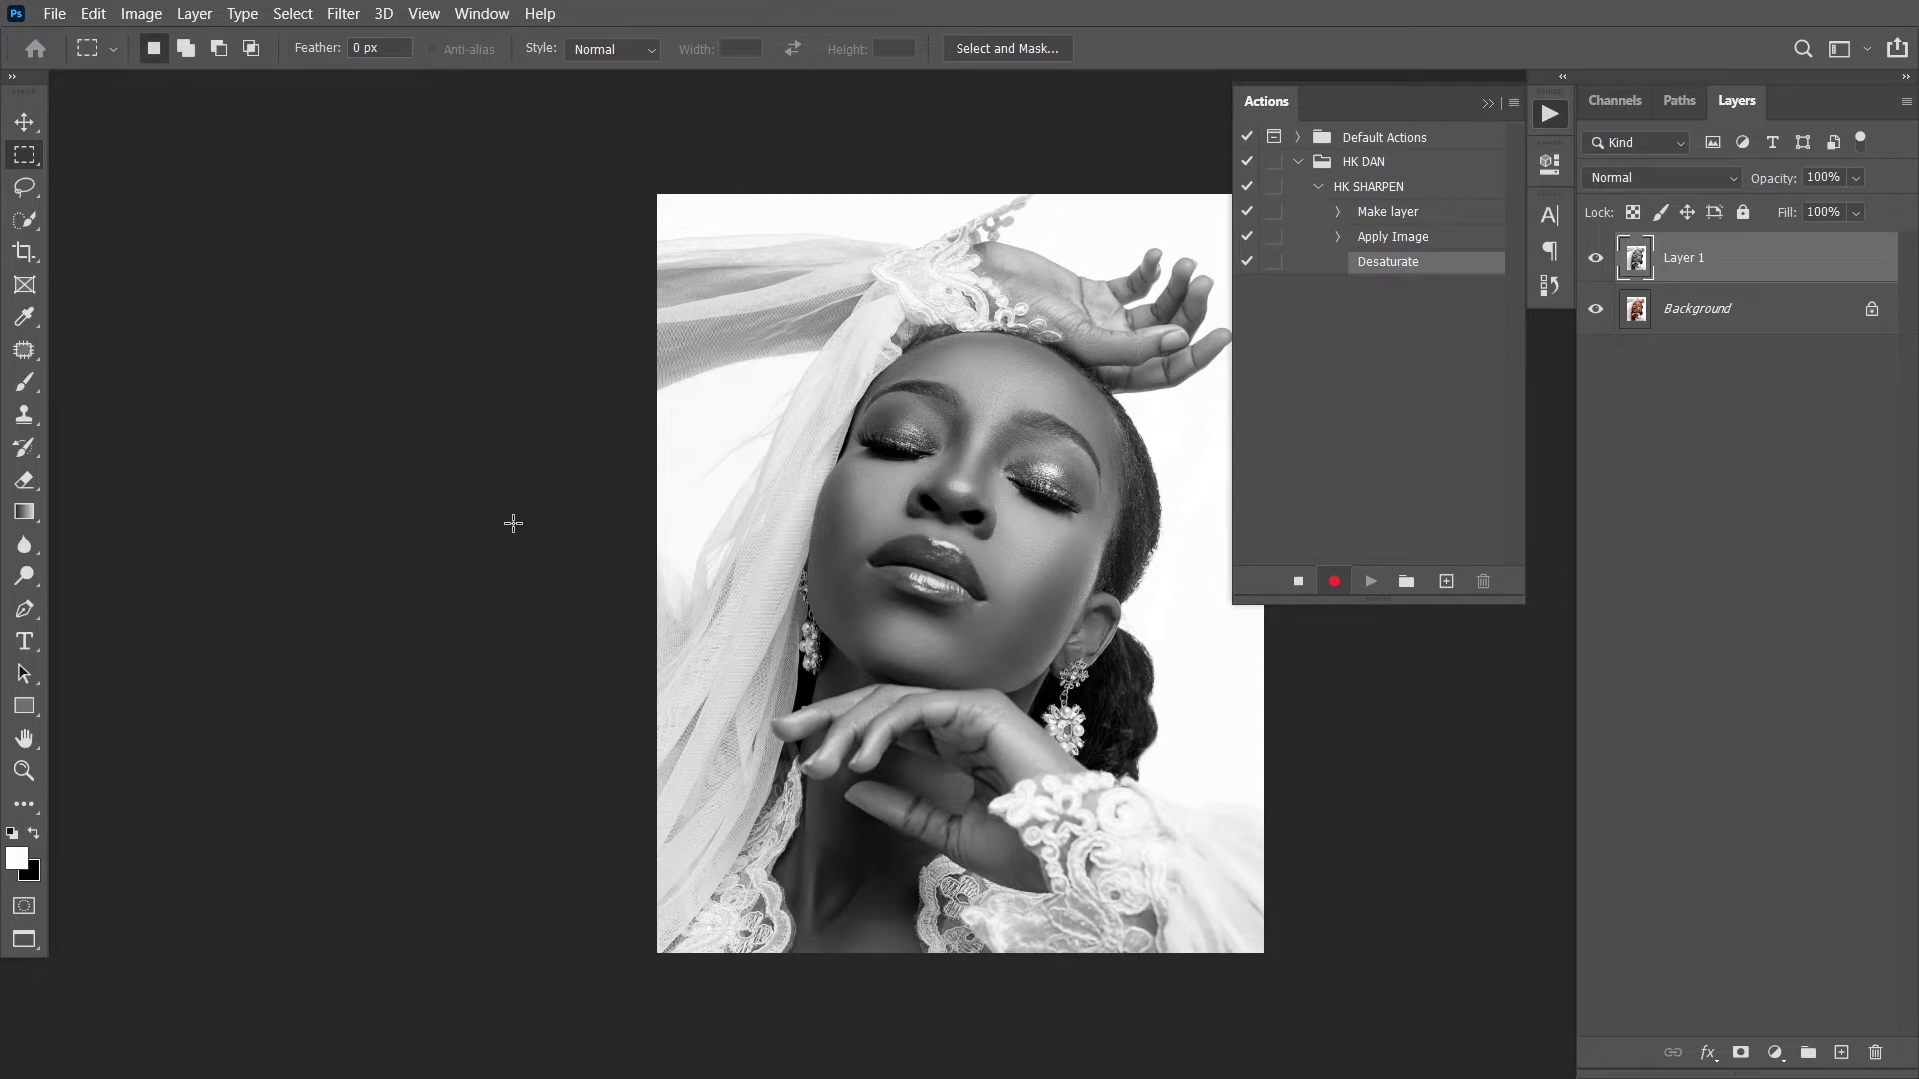
Convert Layer 1 to a smart object and set its blend mode to Overlay
left_click(186, 12)
left_click(187, 11)
left_click(187, 11)
mouse_move(280, 470)
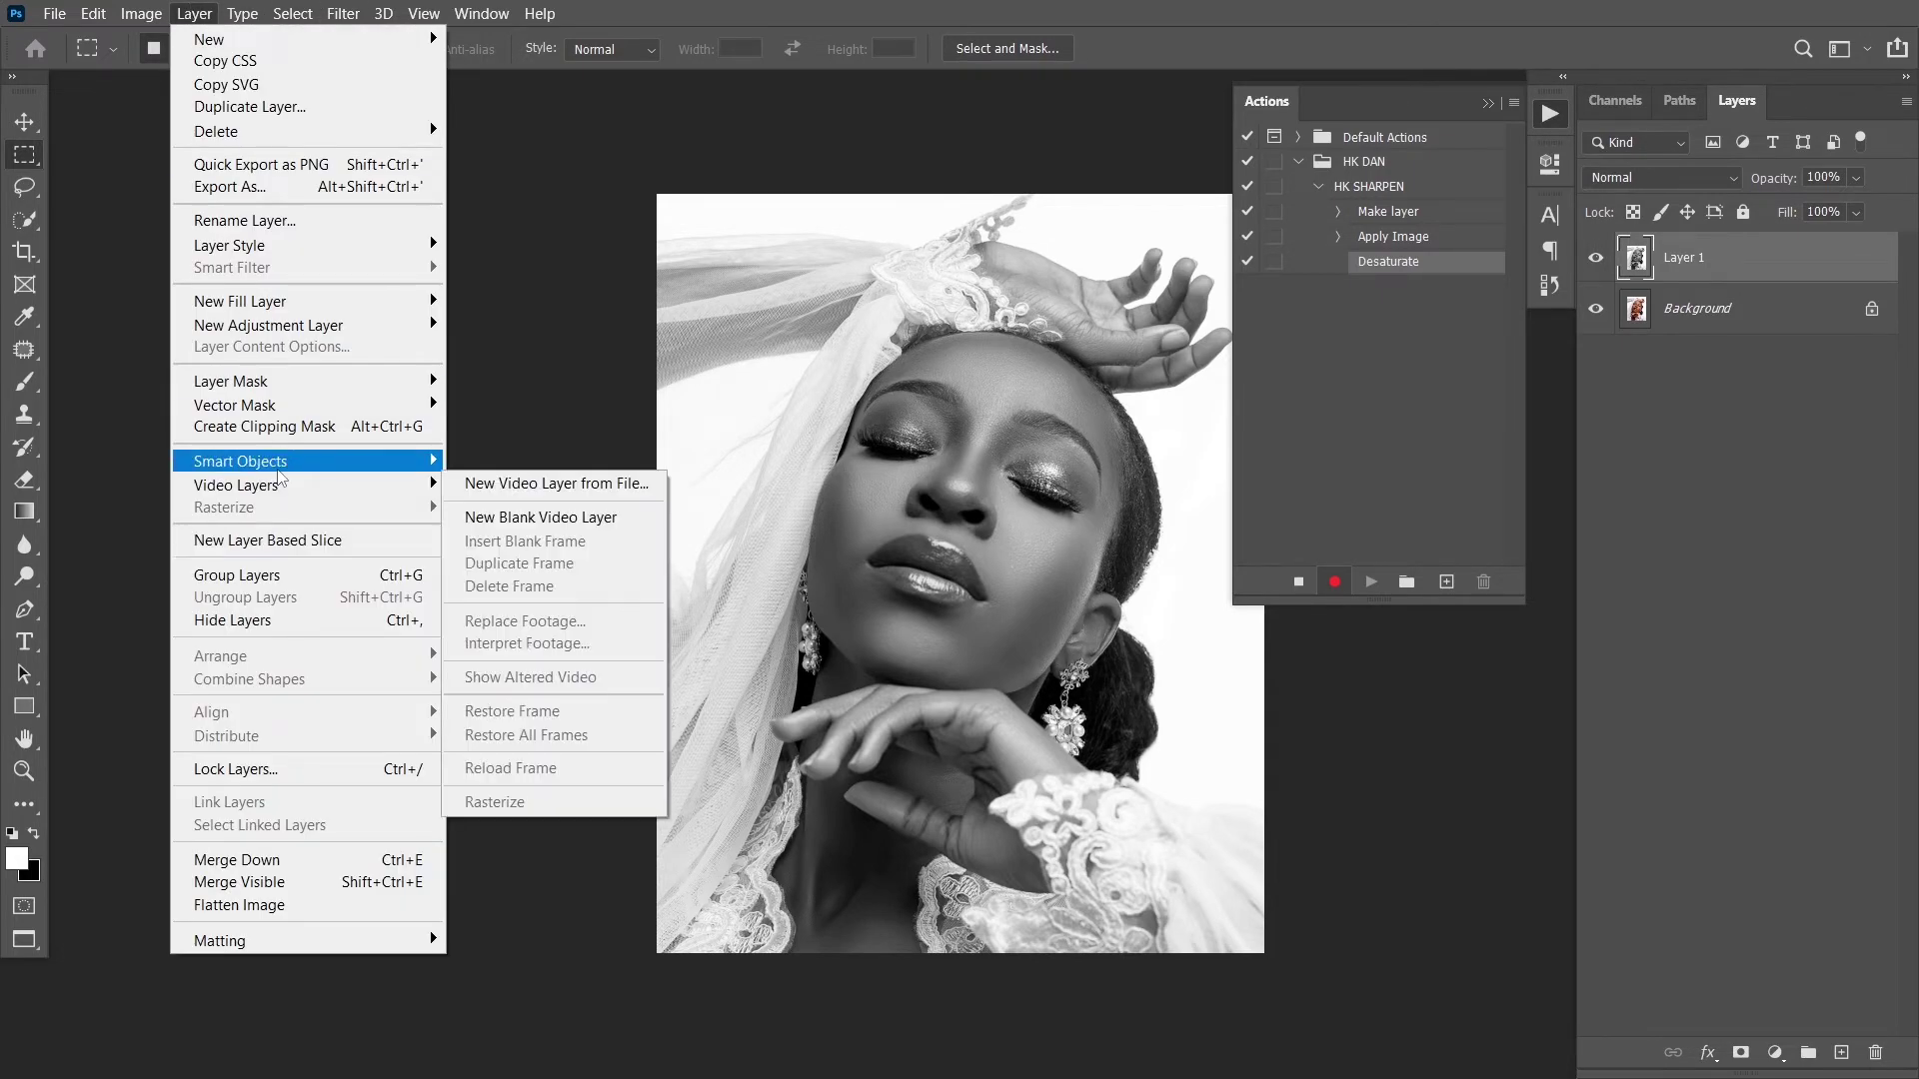
left_click(500, 459)
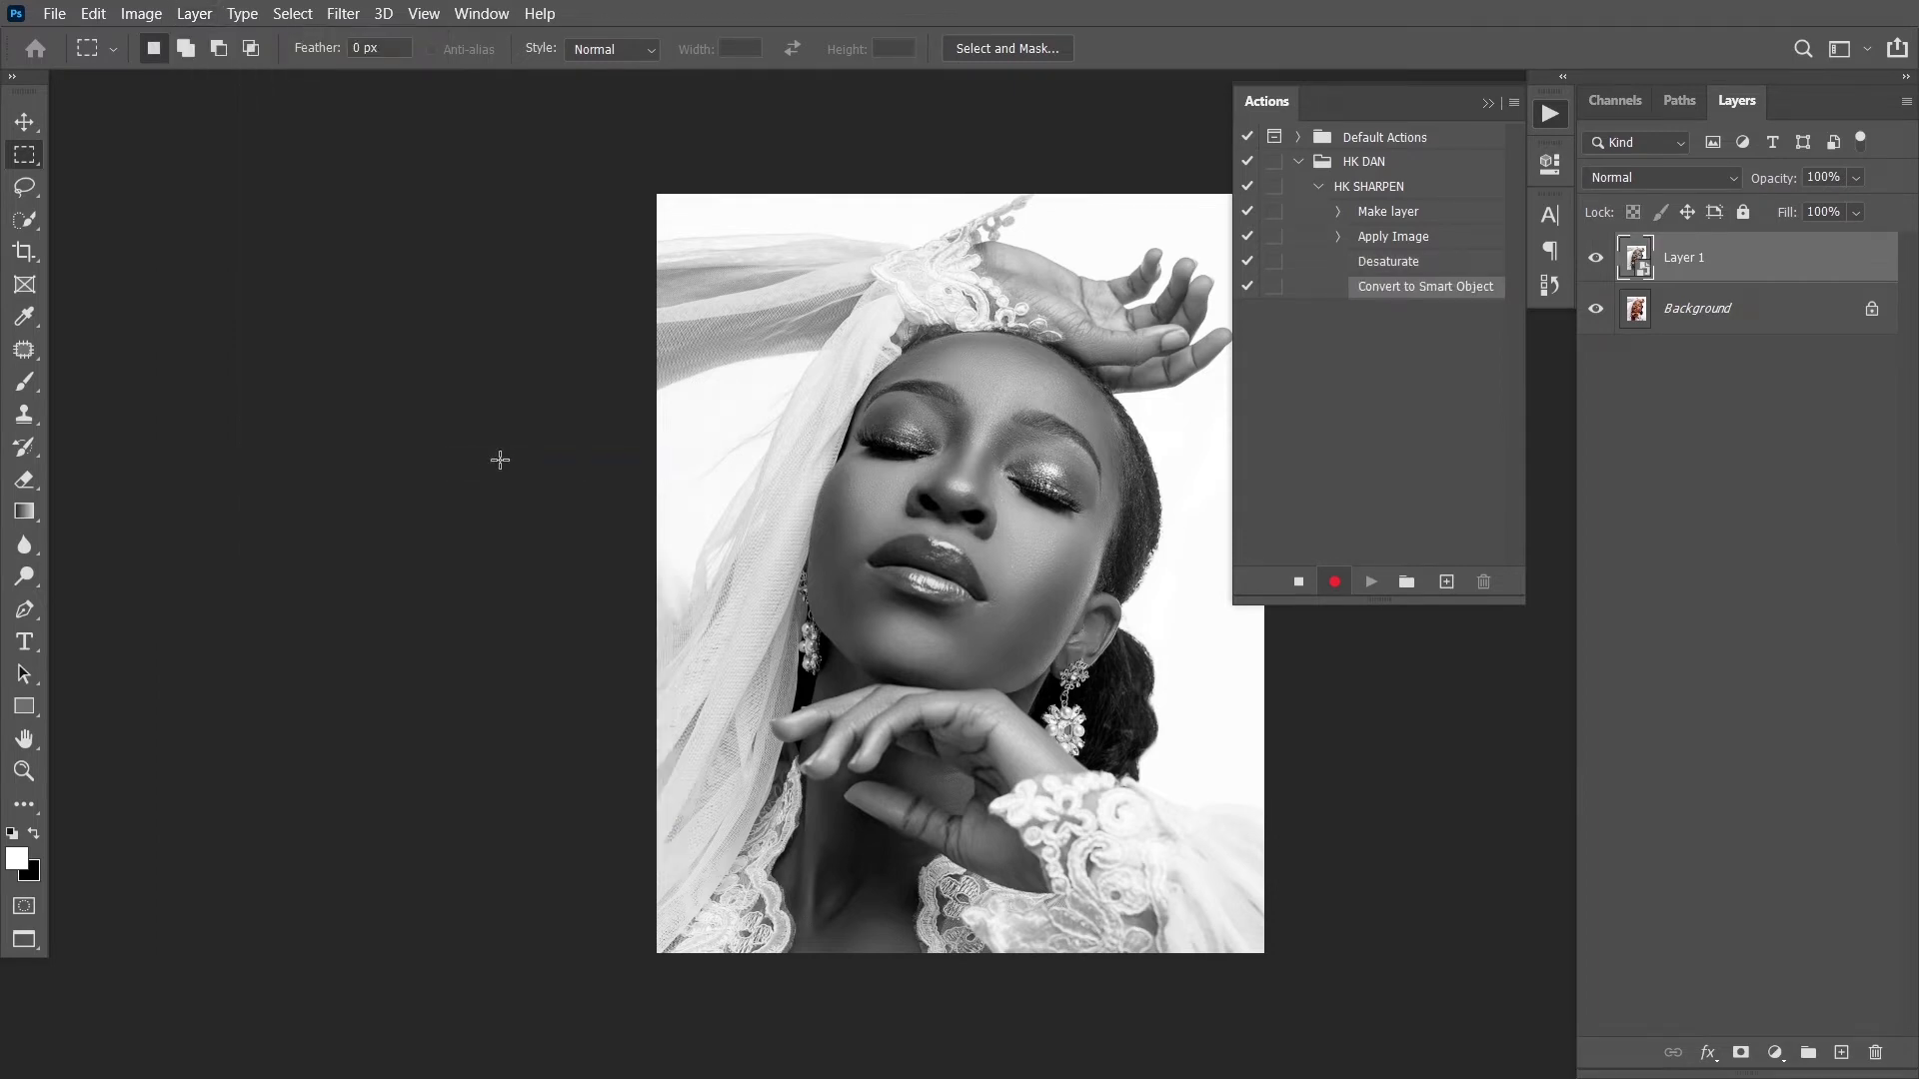
left_click(1658, 174)
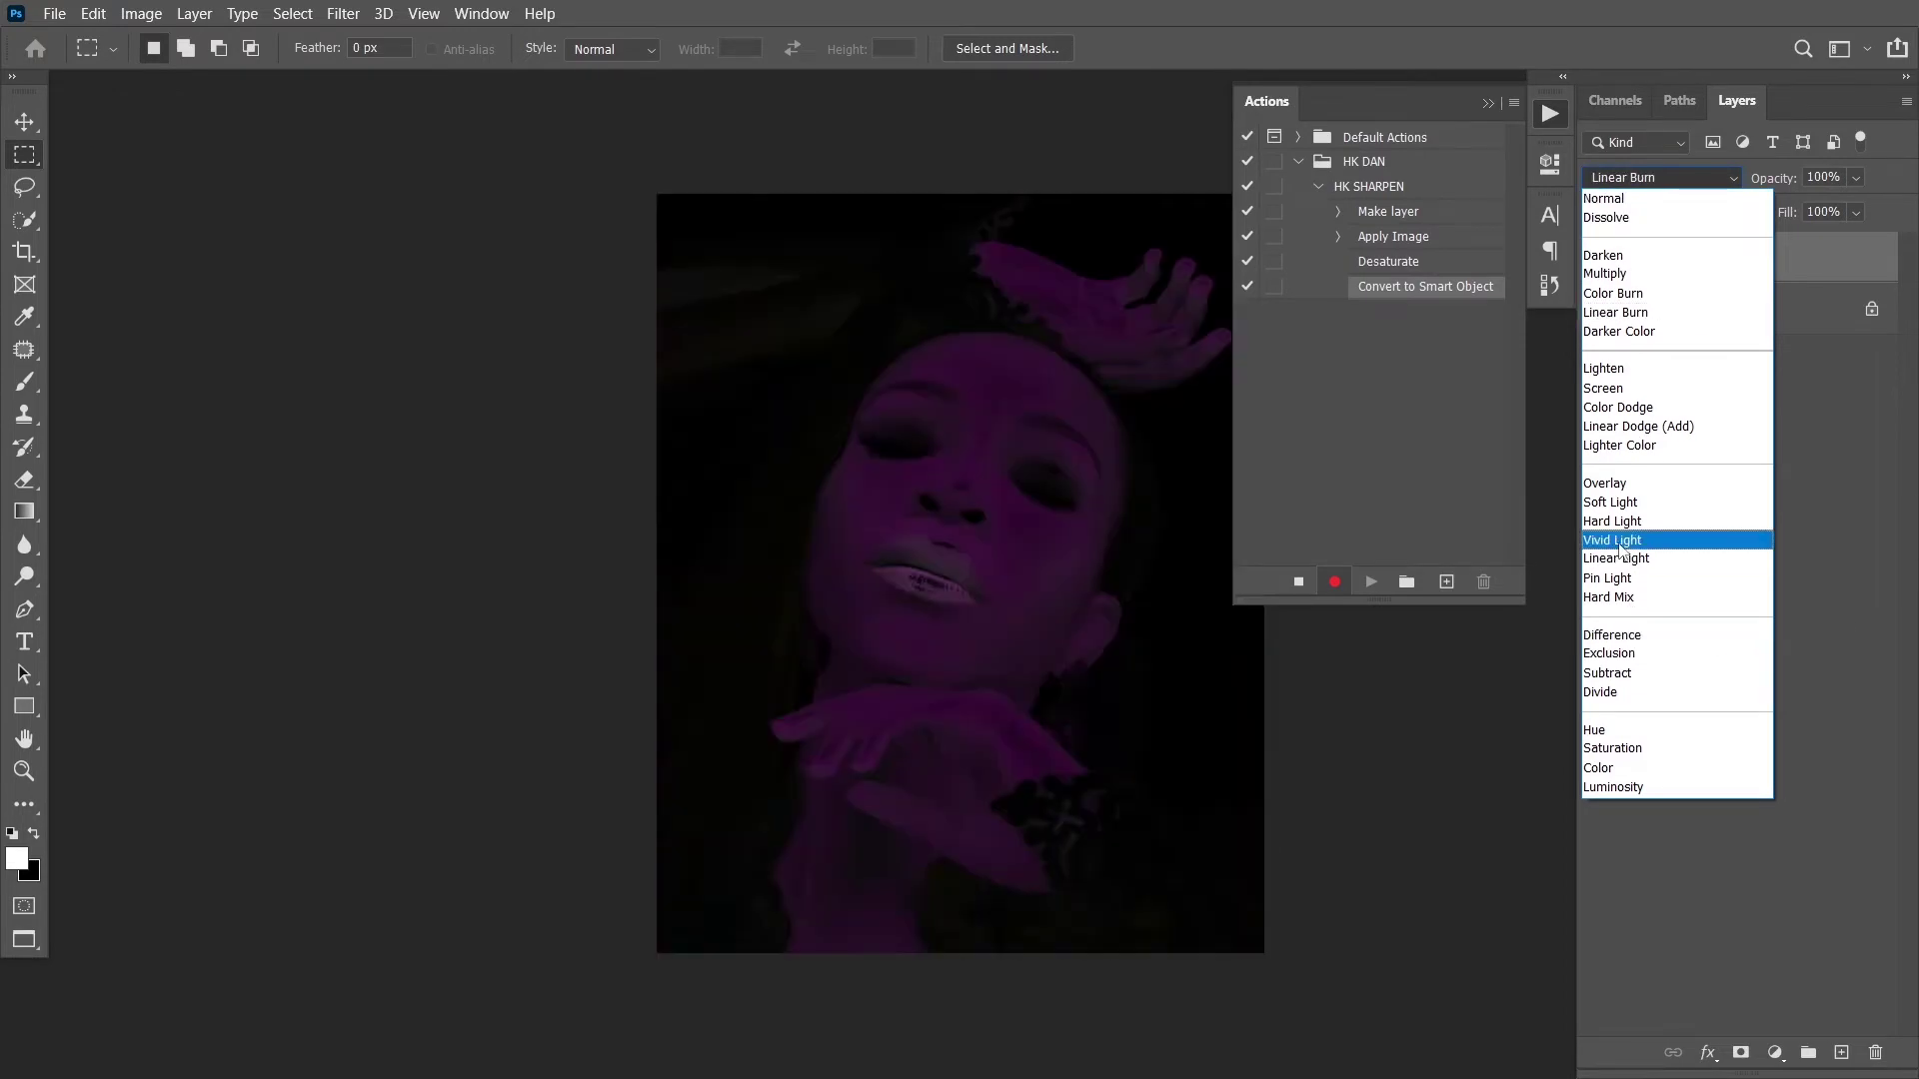
left_click(1622, 484)
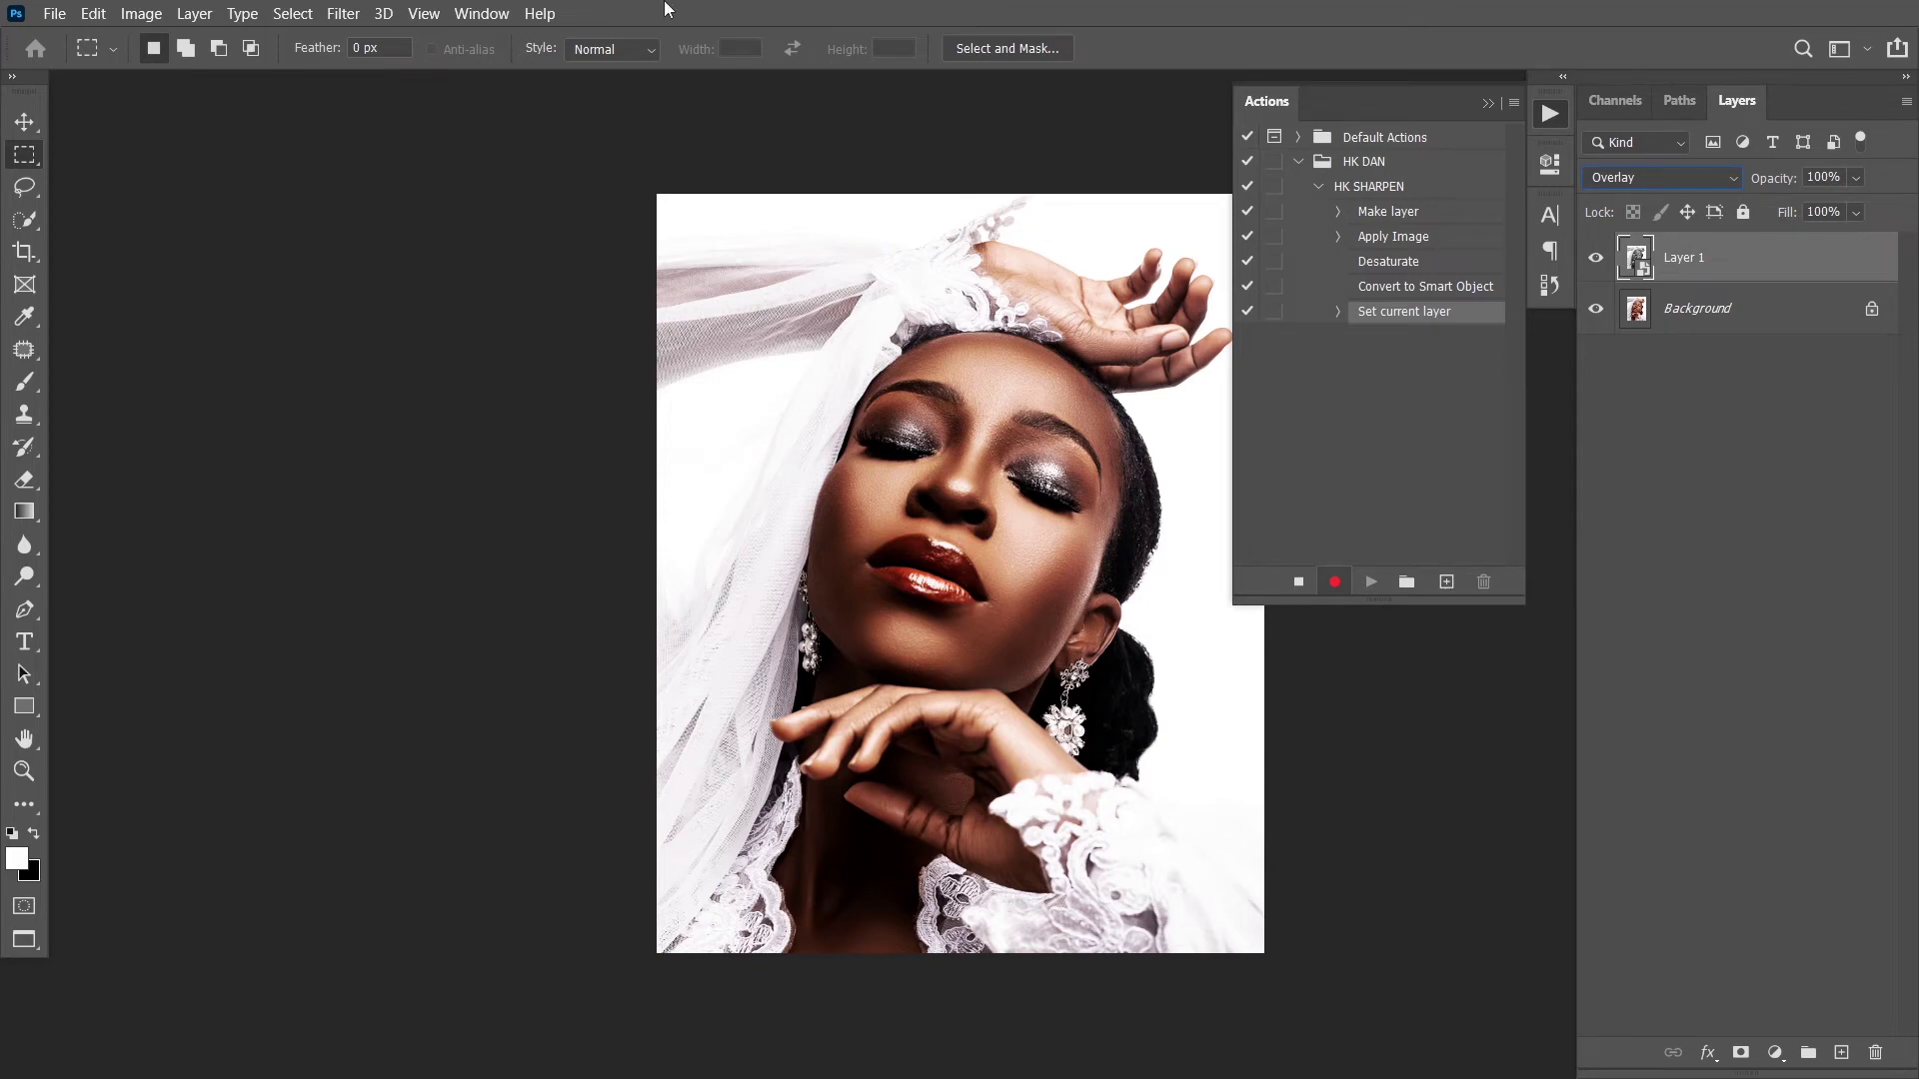
Open the High Pass filter for Layer 1 and get a clear, close view of the portrait's face
left_click(343, 13)
mouse_move(473, 492)
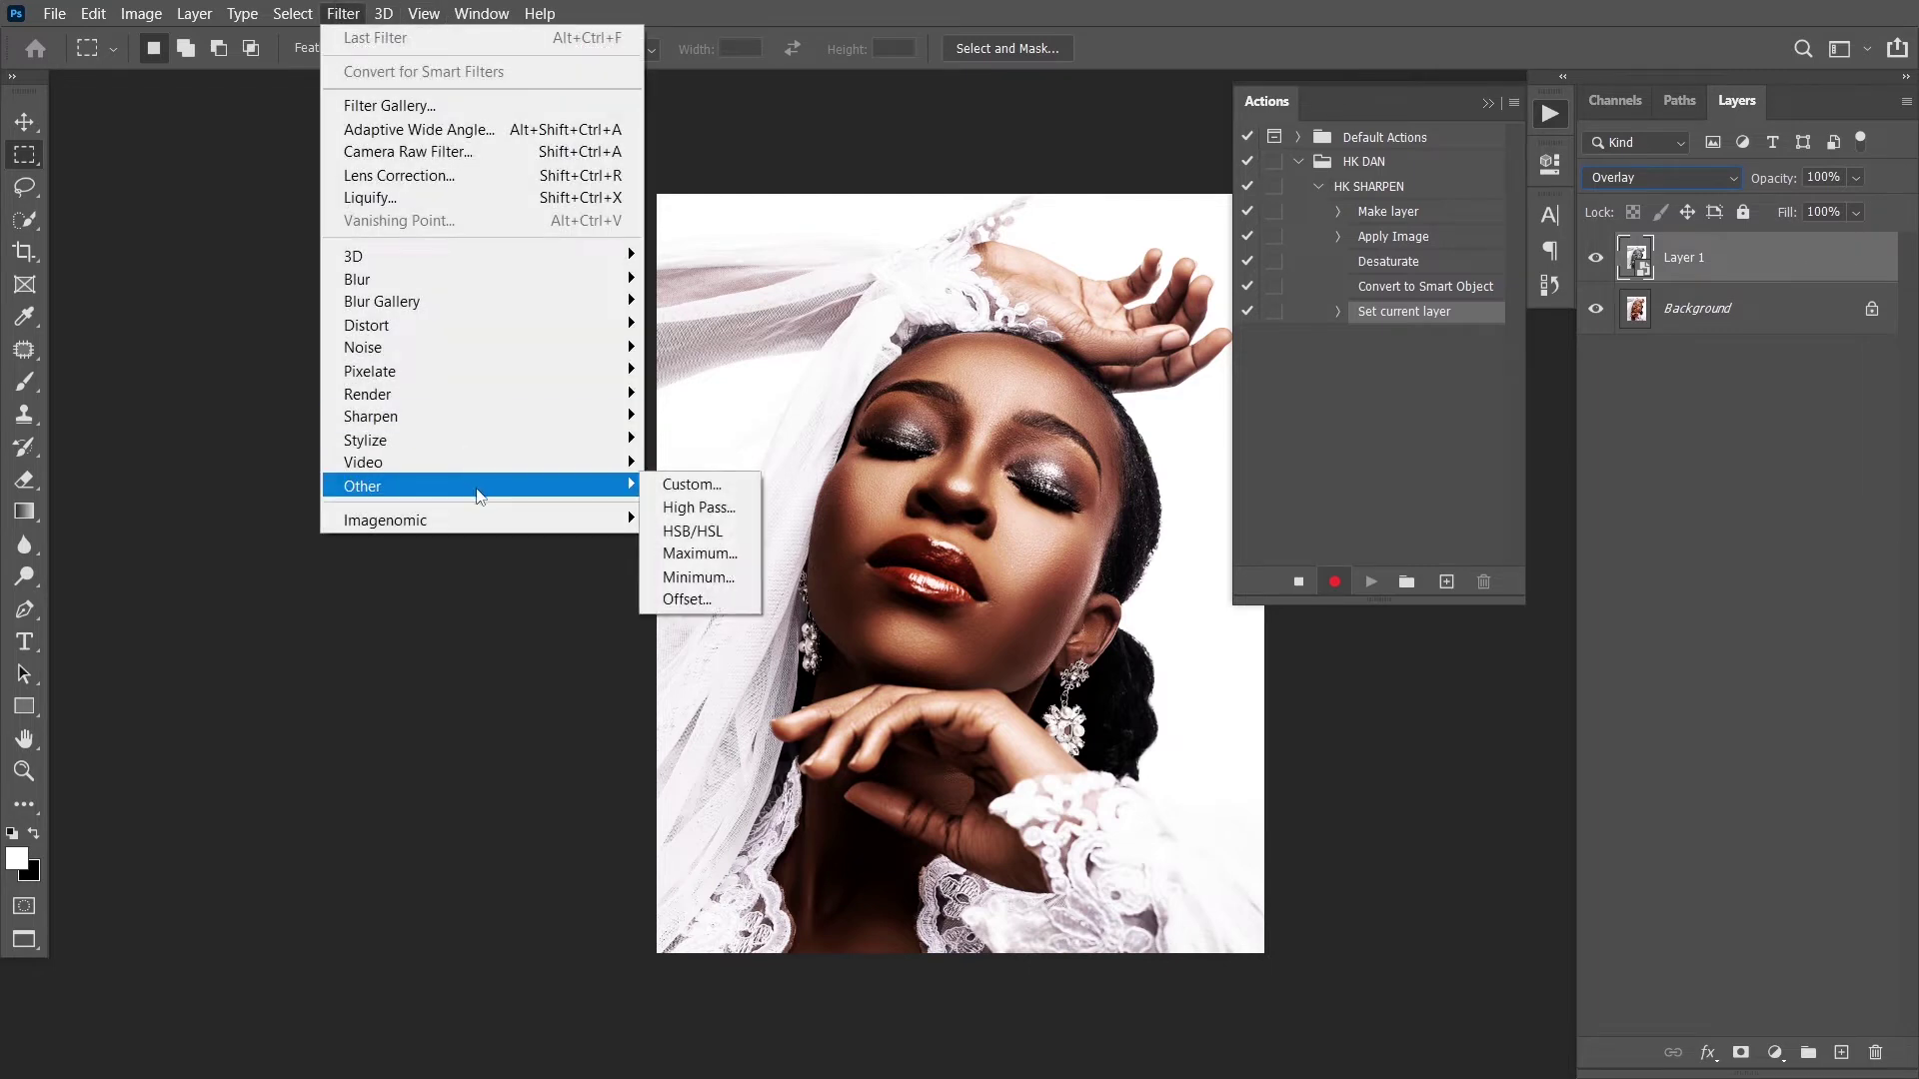
left_click(697, 507)
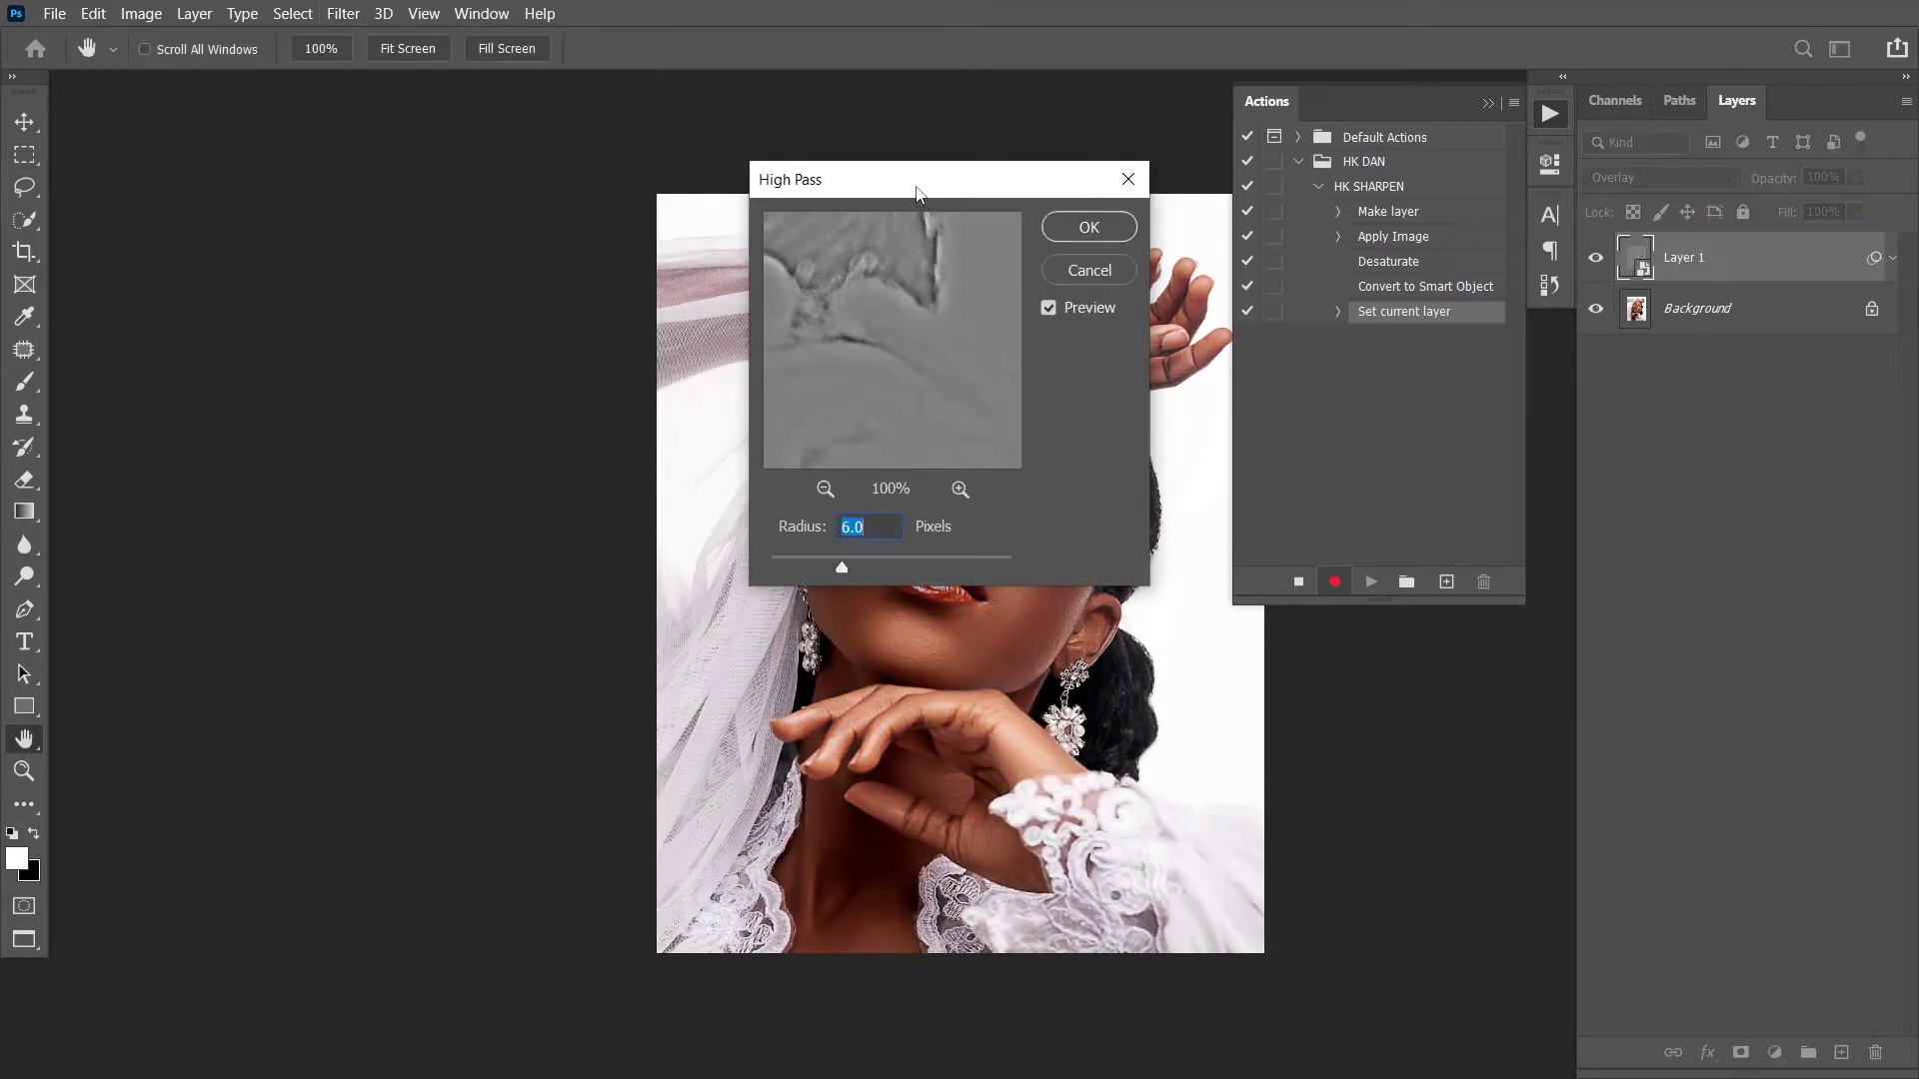
left_click_drag(918, 190, 482, 286)
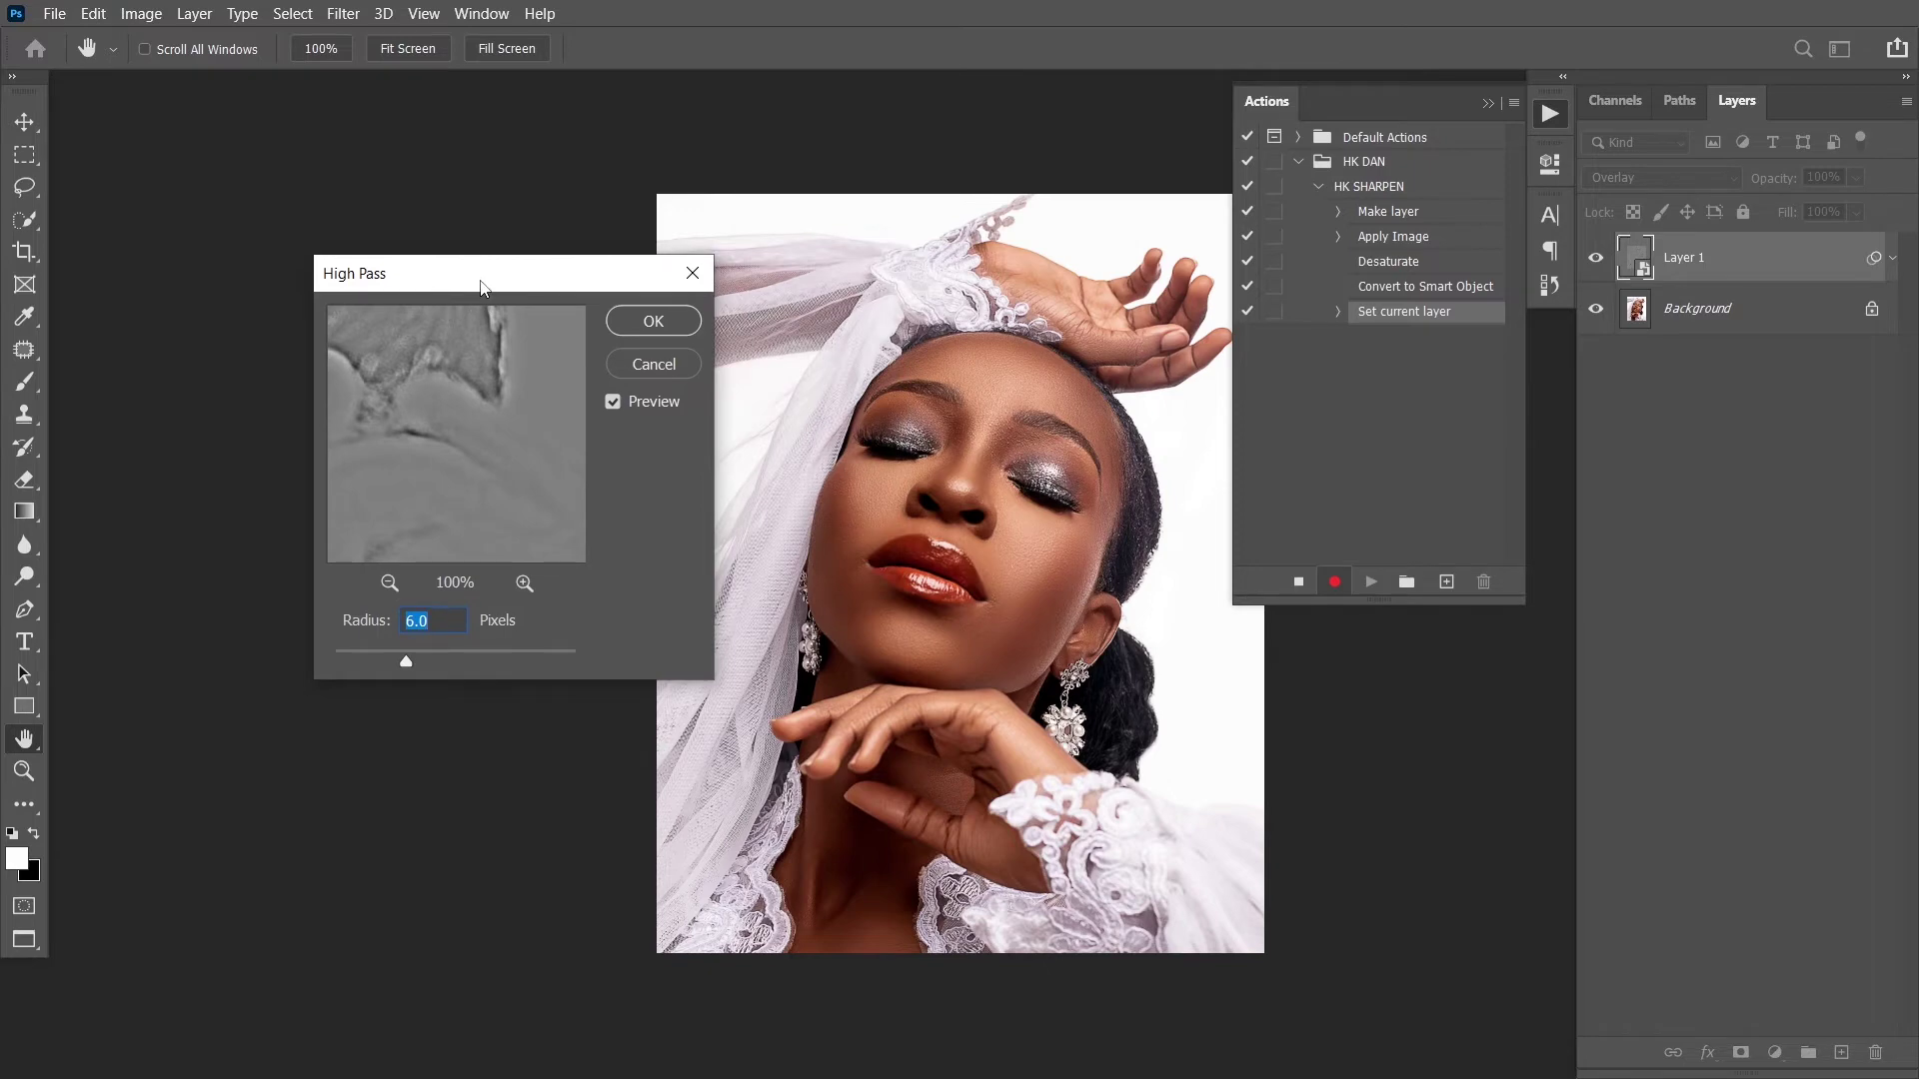
key("ctrl+plus")
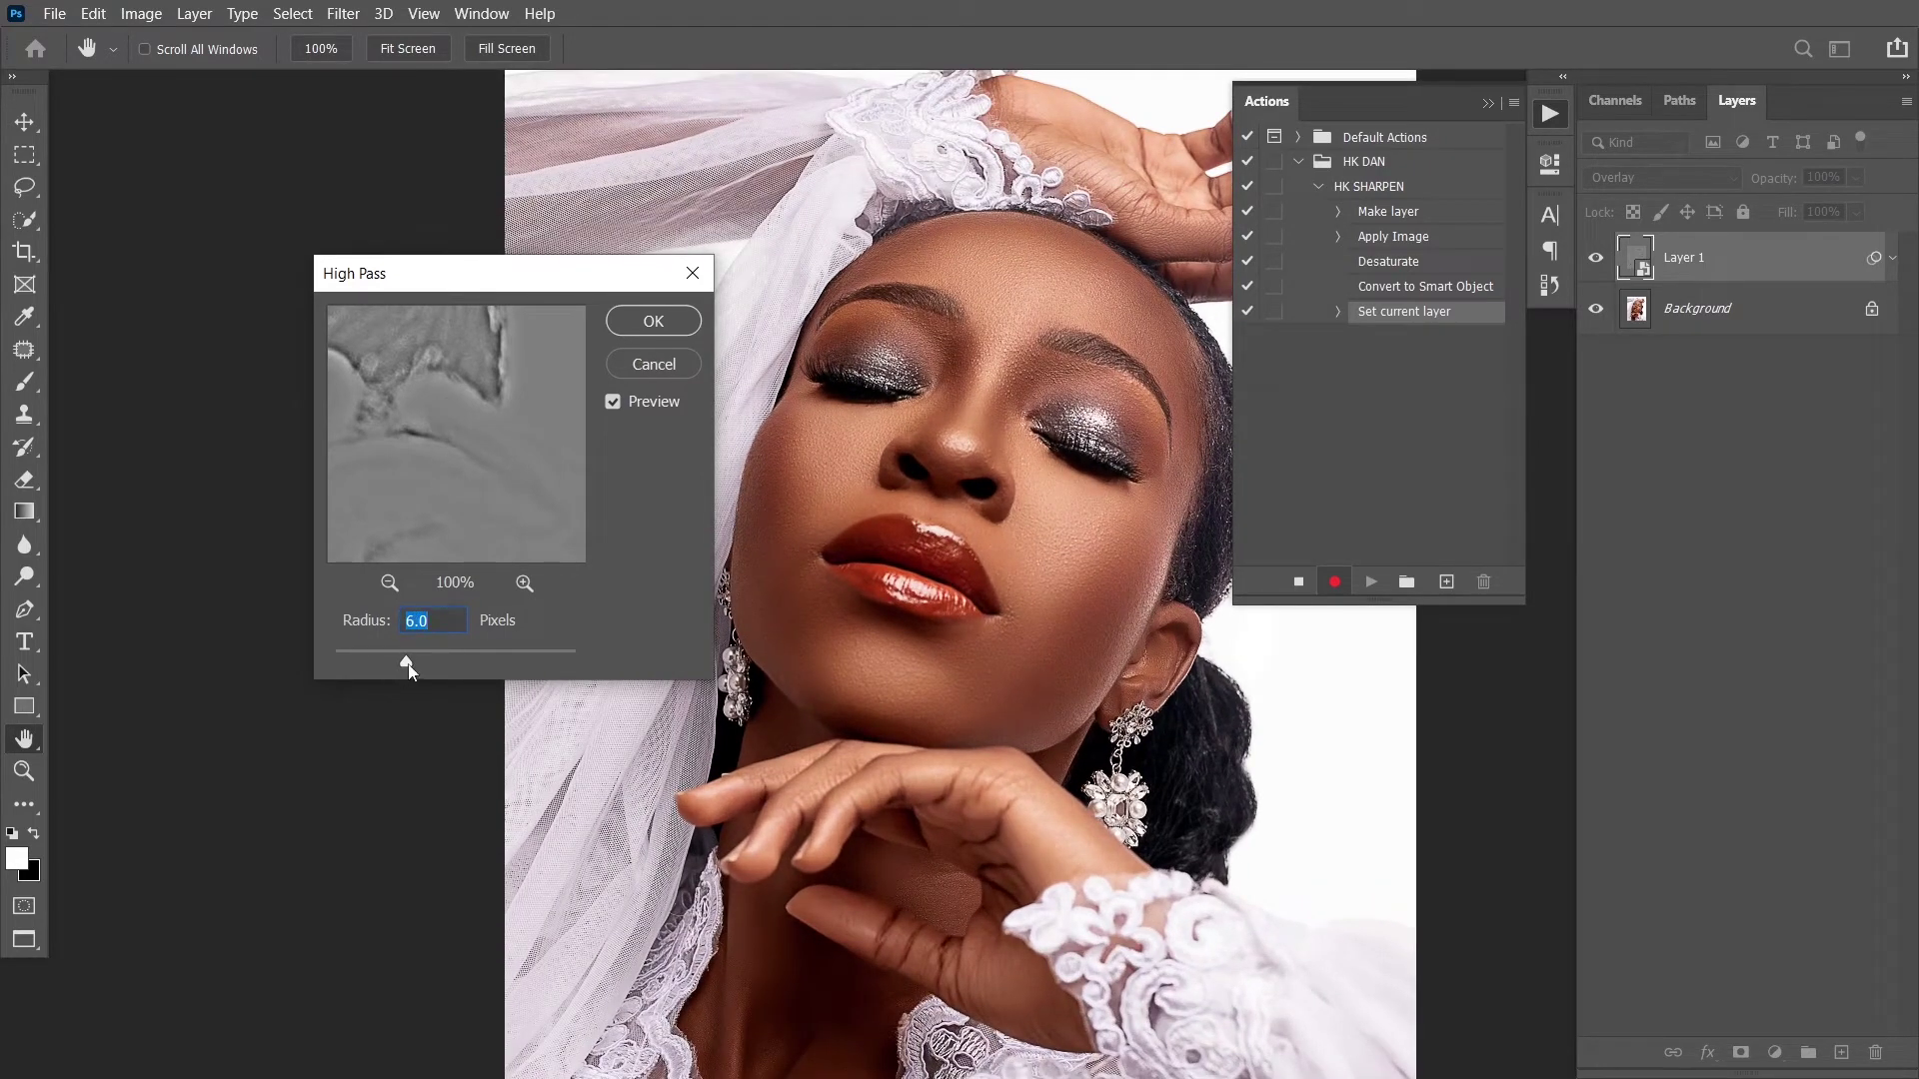
Try High Pass radii between 0.1 and 133 pixels to compare their effect on the portrait
left_click_drag(404, 664, 321, 654)
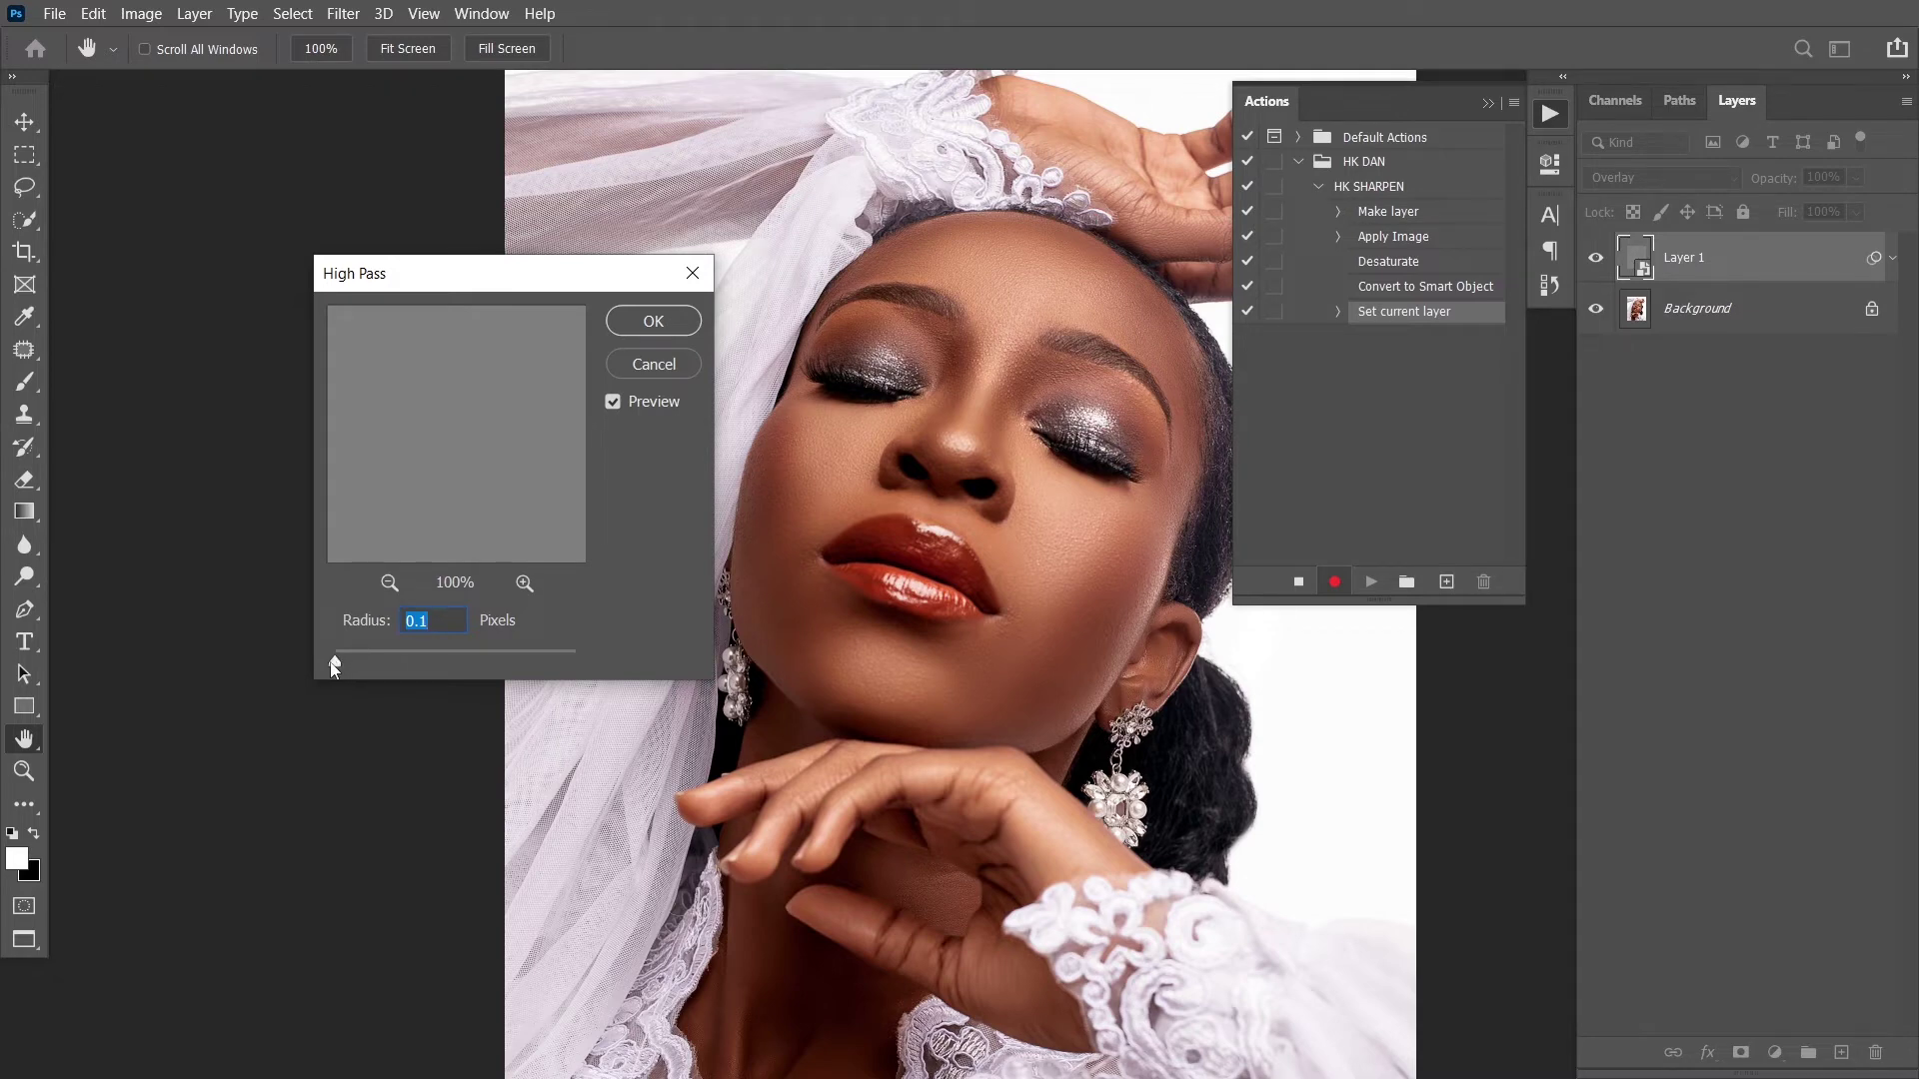
left_click_drag(337, 665, 366, 672)
left_click_drag(398, 665, 404, 666)
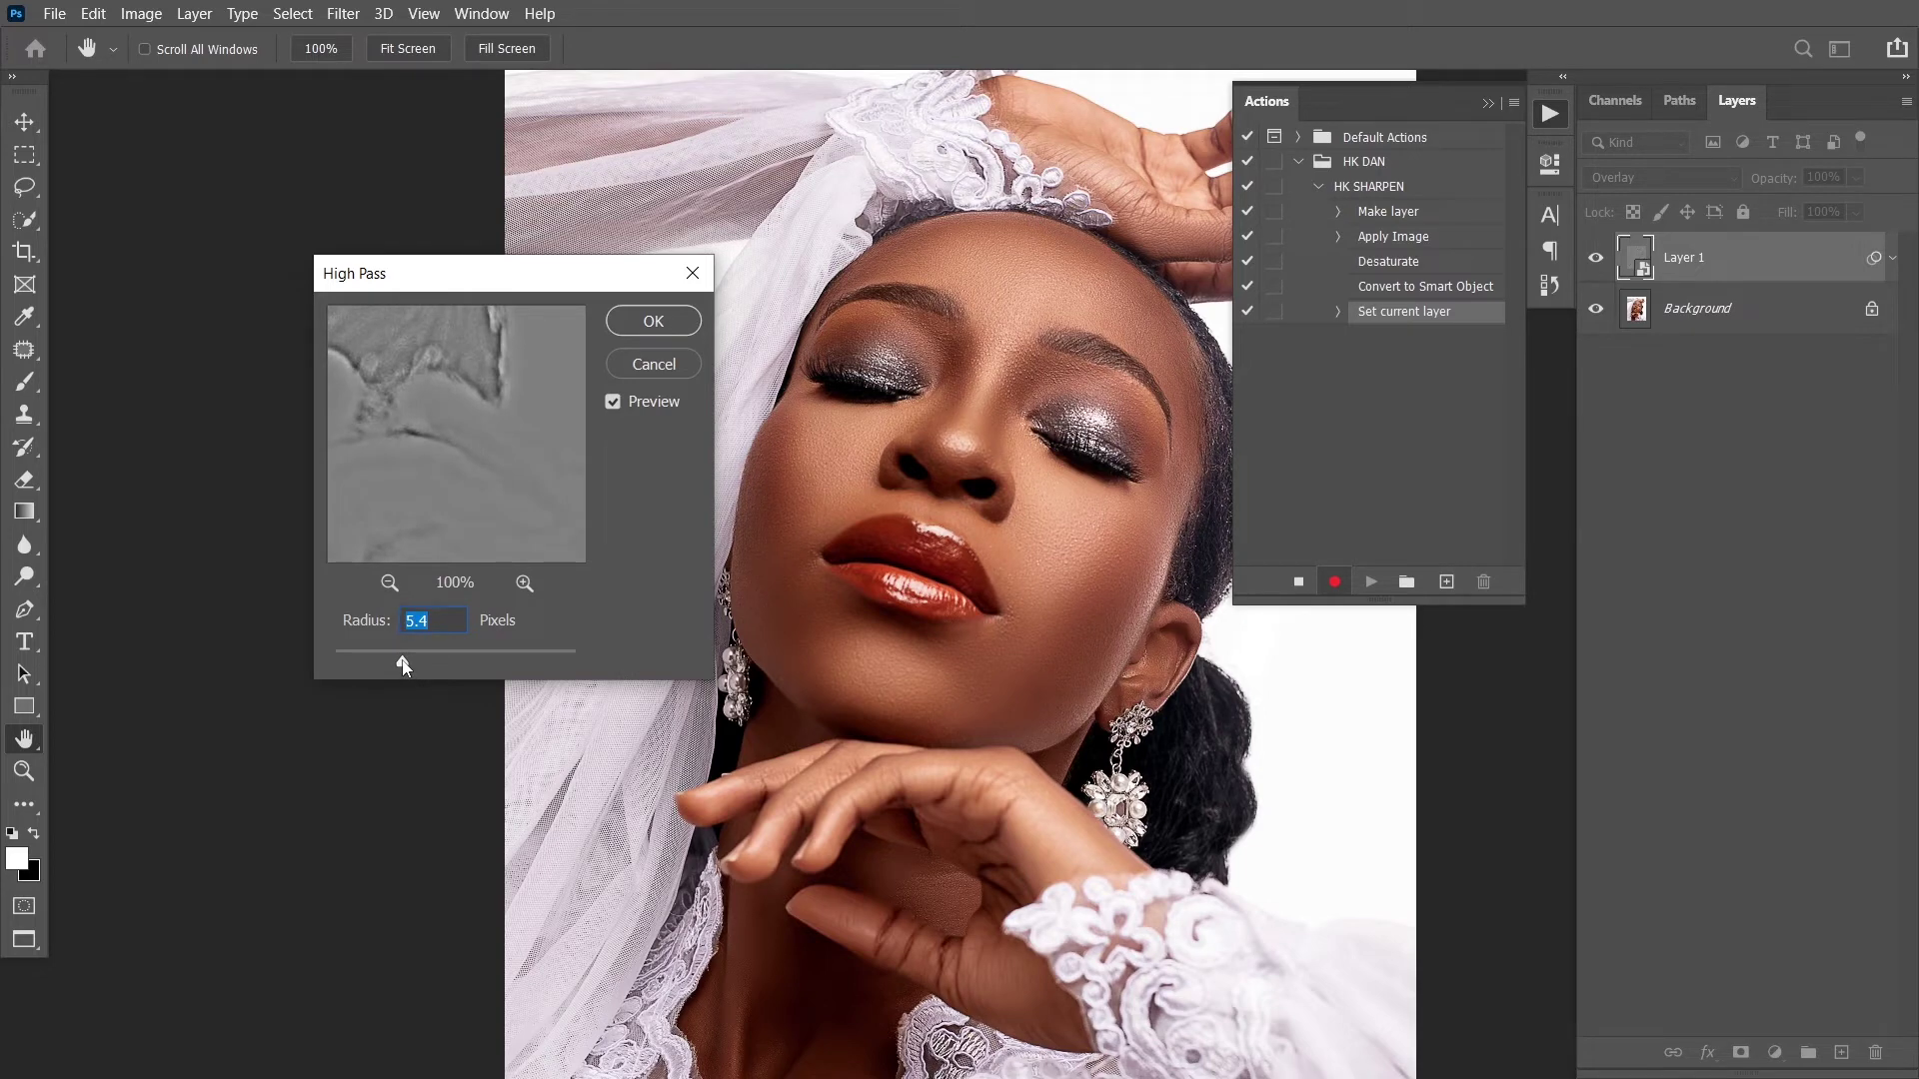
left_click_drag(404, 666, 412, 668)
left_click_drag(449, 669, 466, 668)
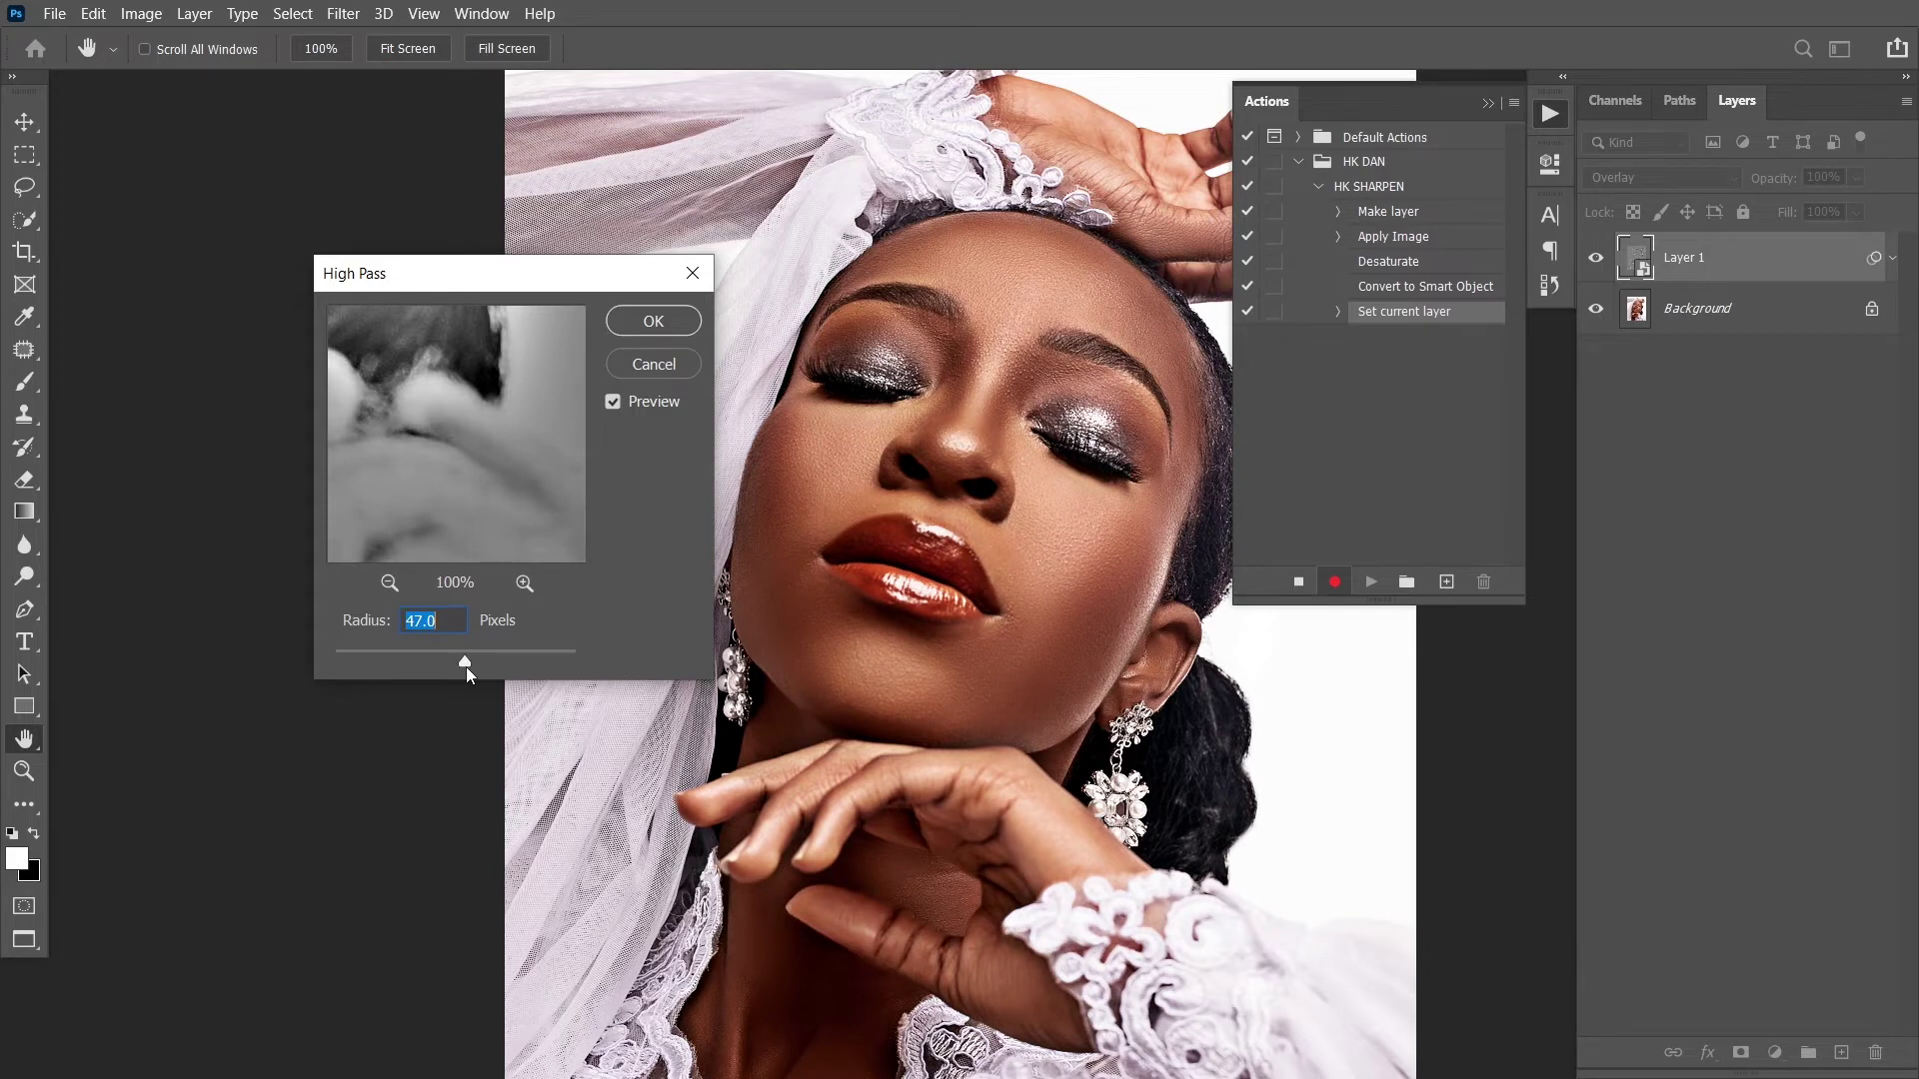
left_click_drag(466, 668, 505, 668)
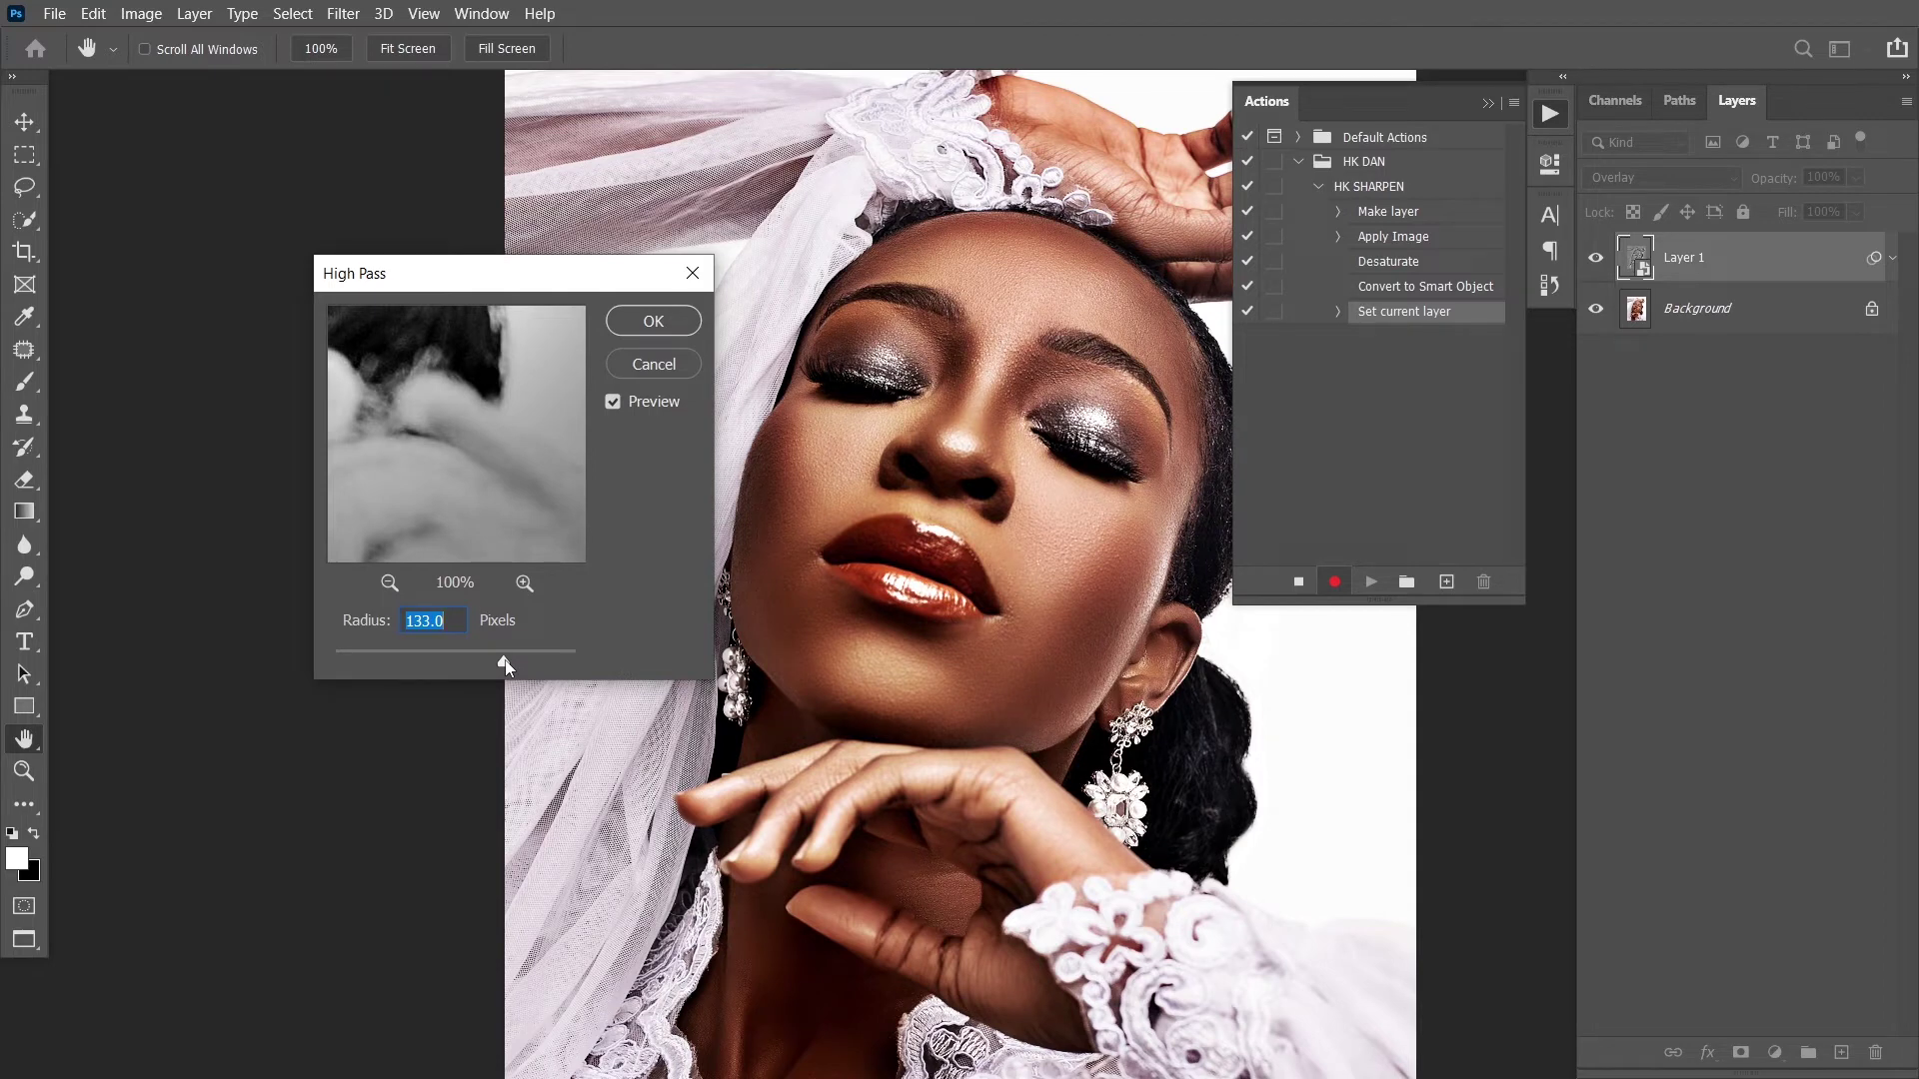
left_click_drag(504, 665, 353, 660)
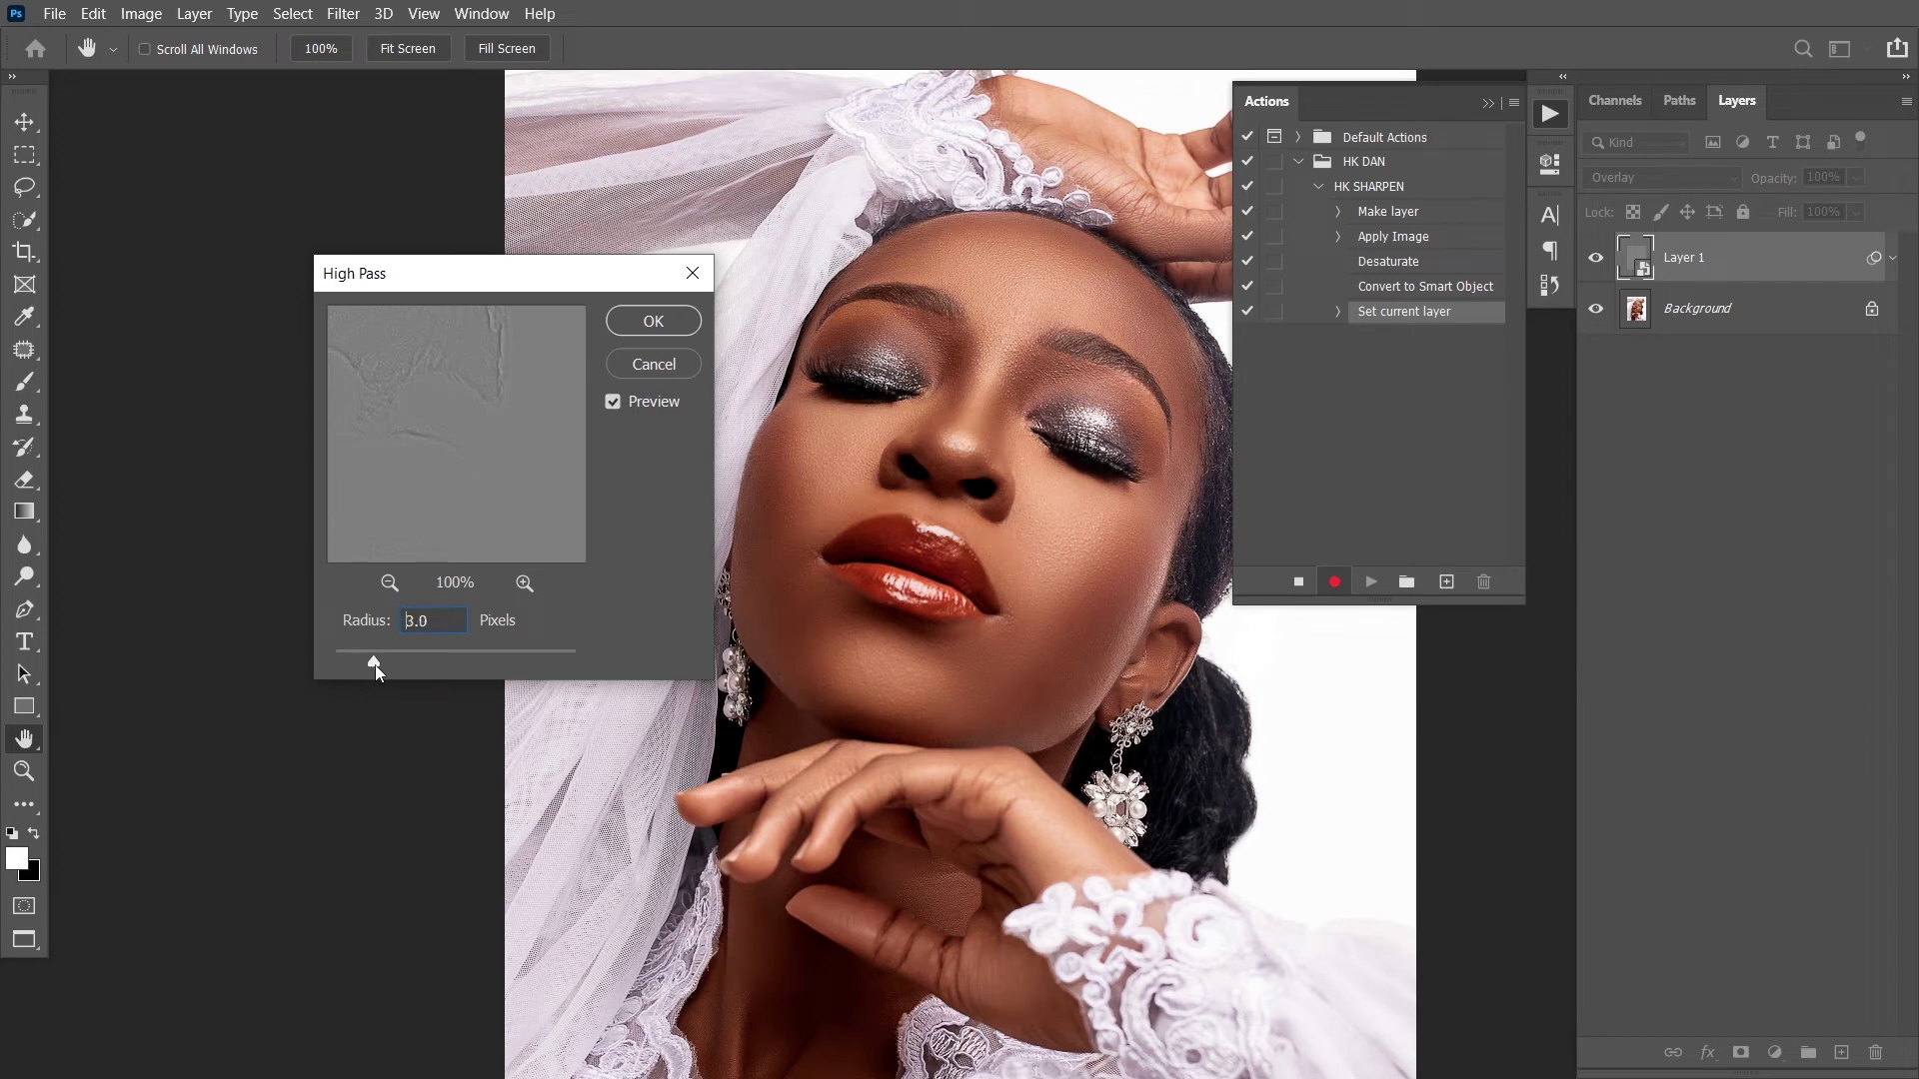
left_click_drag(380, 664, 382, 664)
Apply High Pass to Layer 1 with a radius of 6 pixels and stop recording the action
type("6")
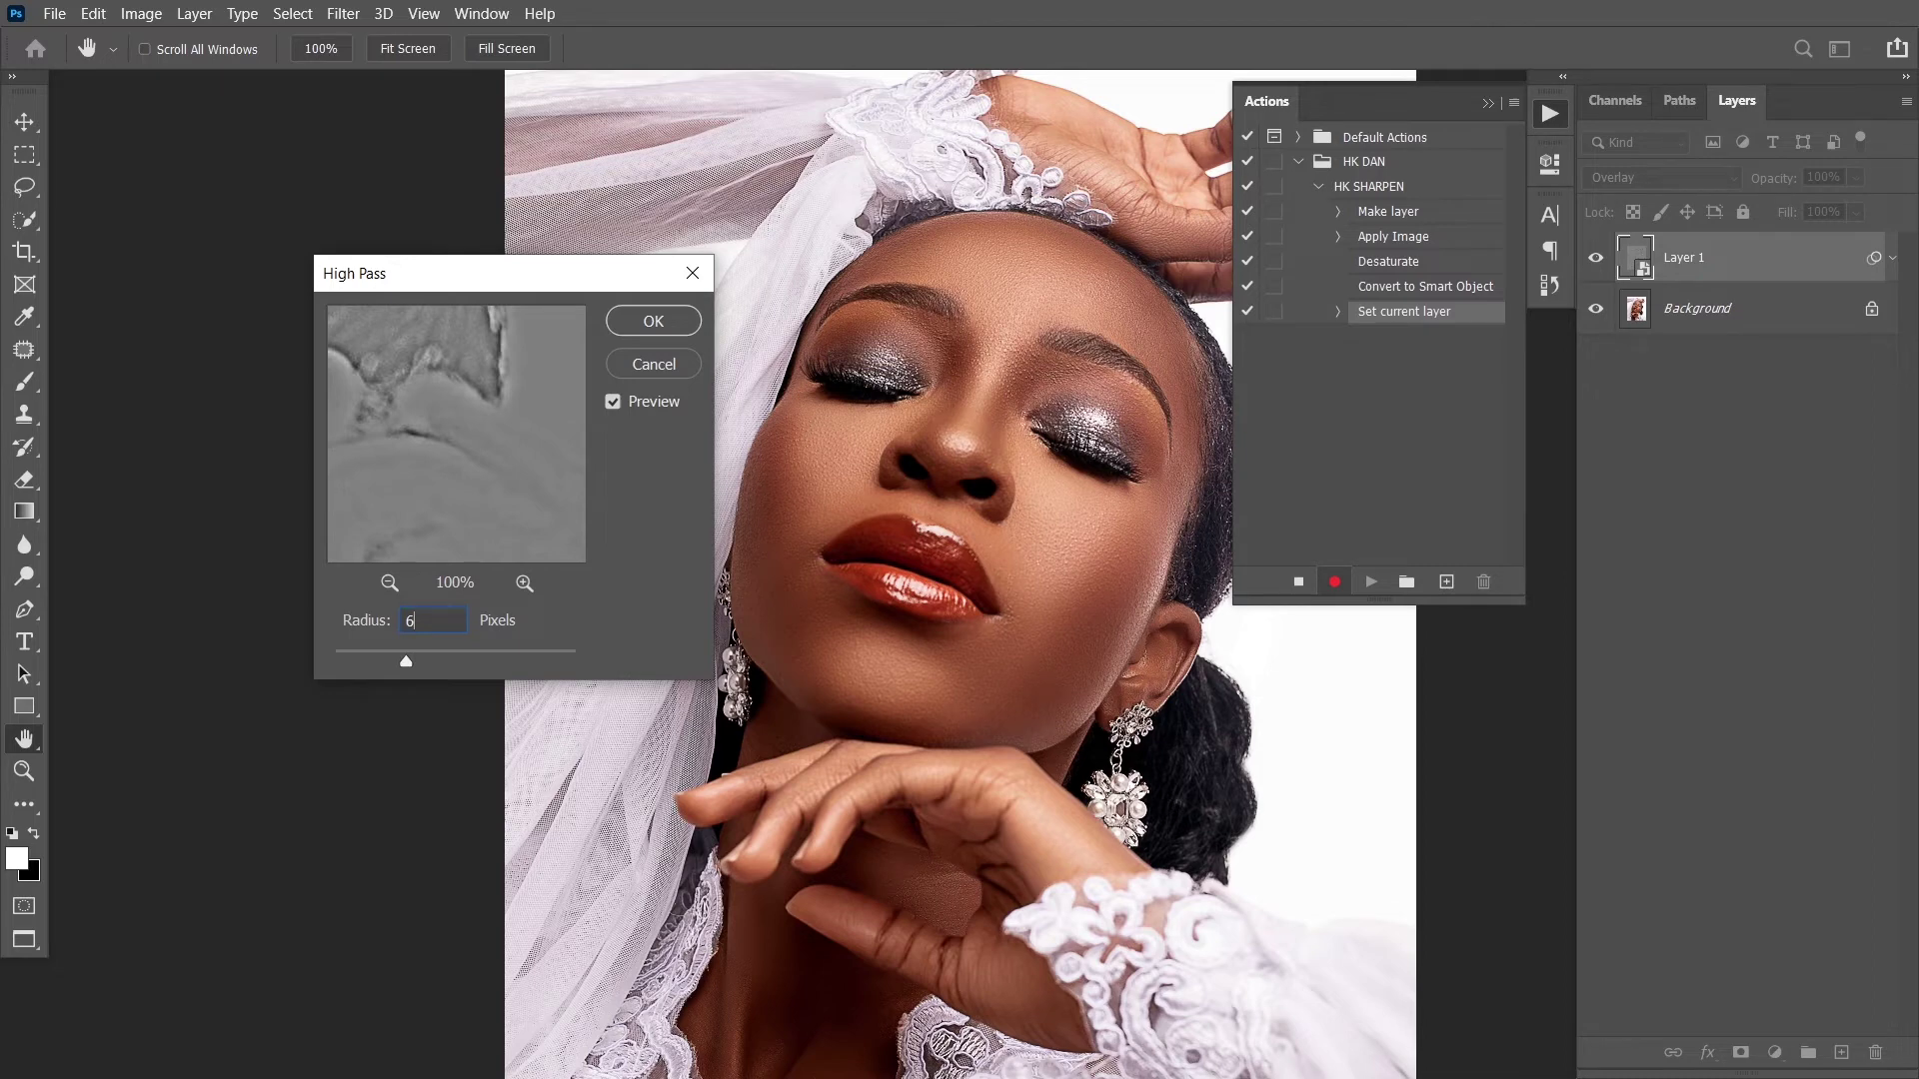
left_click(626, 322)
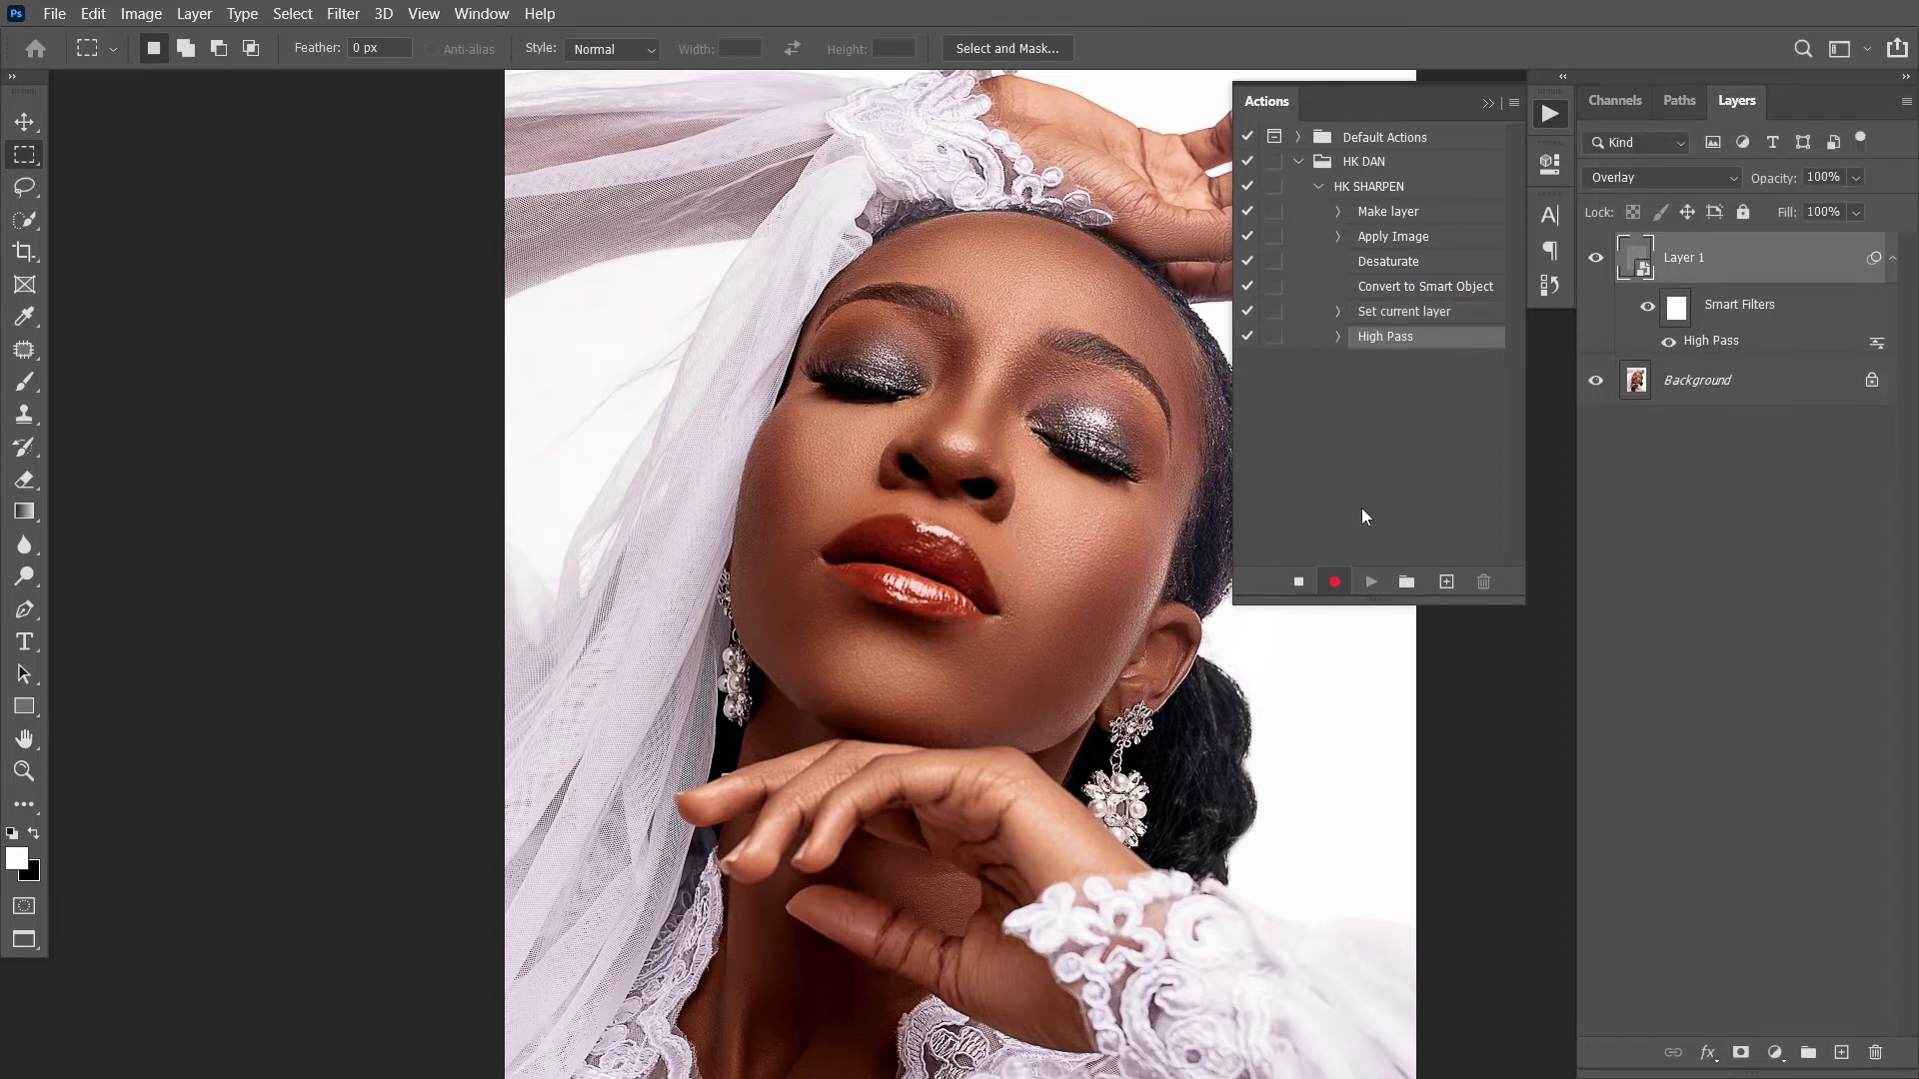
left_click(1300, 584)
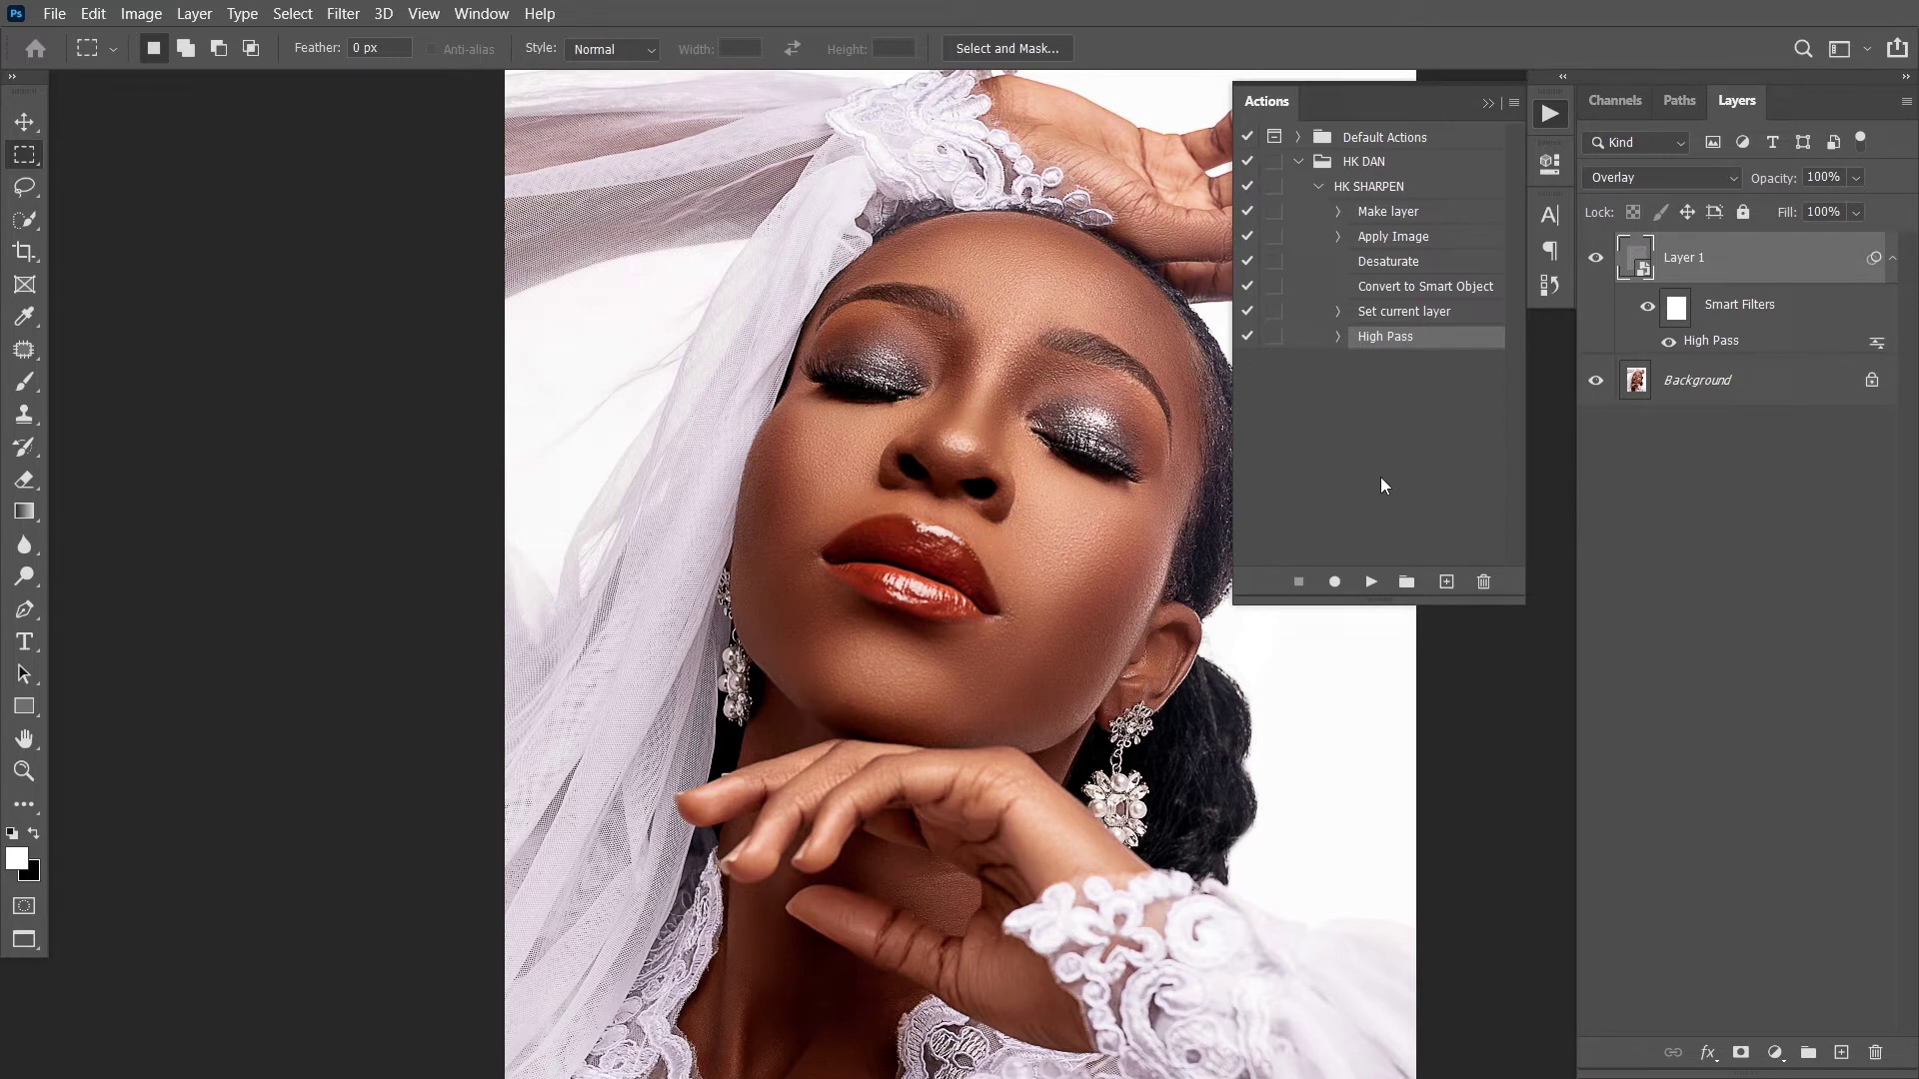
Compare the portrait with and without the sharpening by hiding and showing Layer 1
left_click(1598, 259)
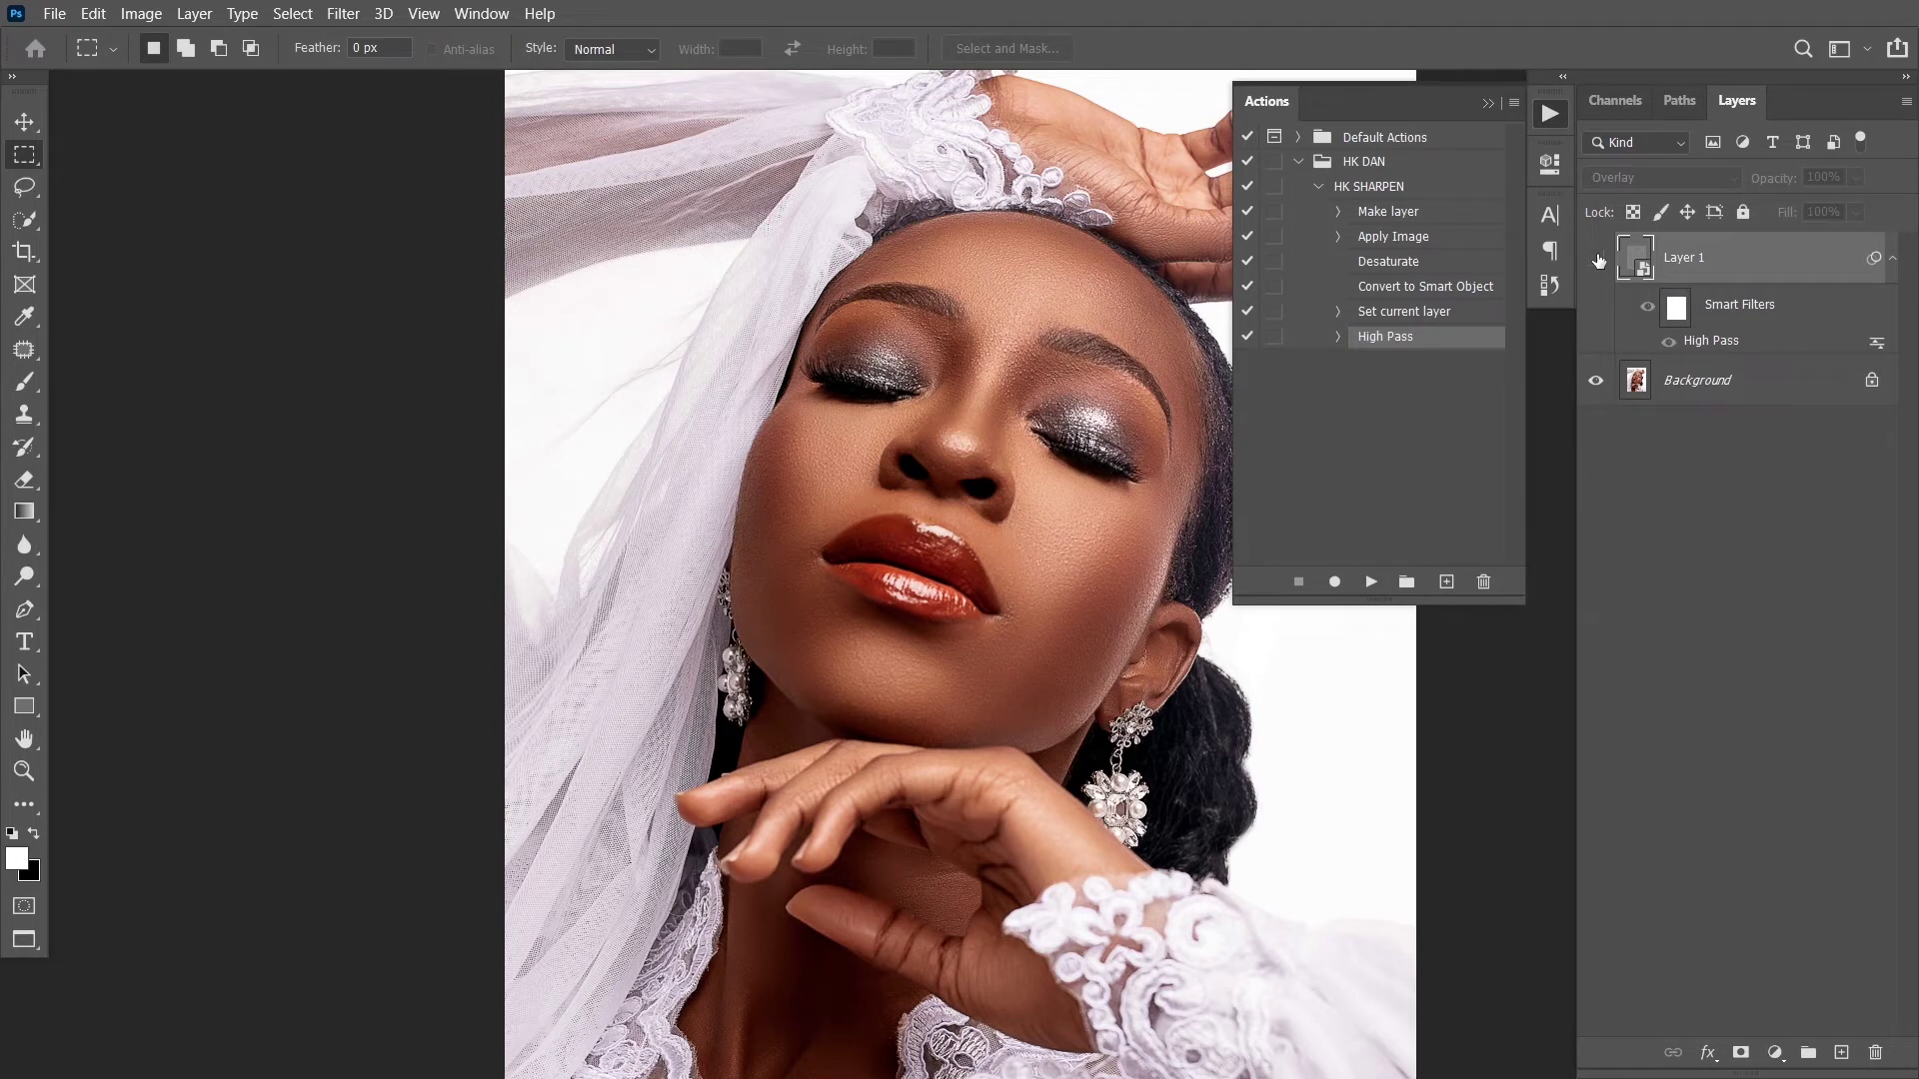
left_click(1597, 259)
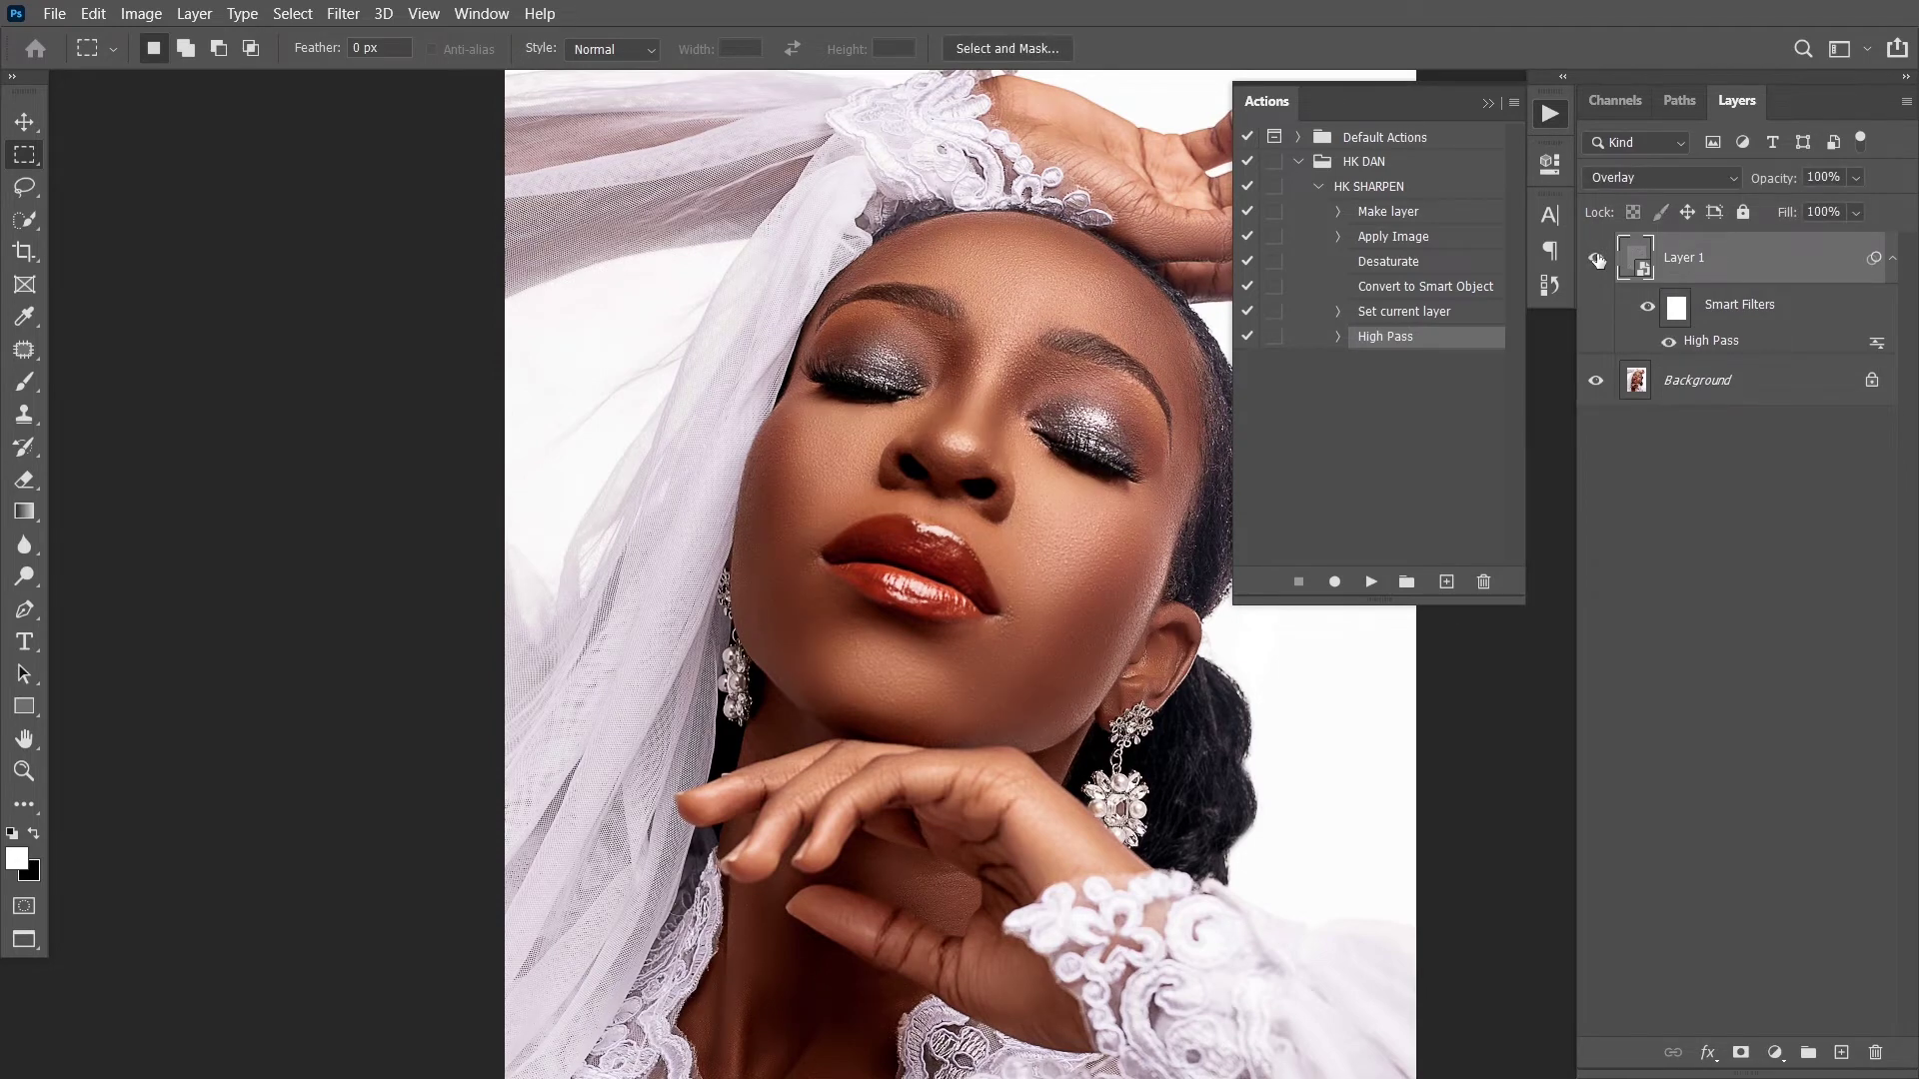
left_click(1597, 259)
left_click(1597, 259)
Test HK SHARPEN by replaying it after deleting Layer 1, and compare the result with the new layer hidden and shown
left_click_drag(1826, 276, 1869, 1056)
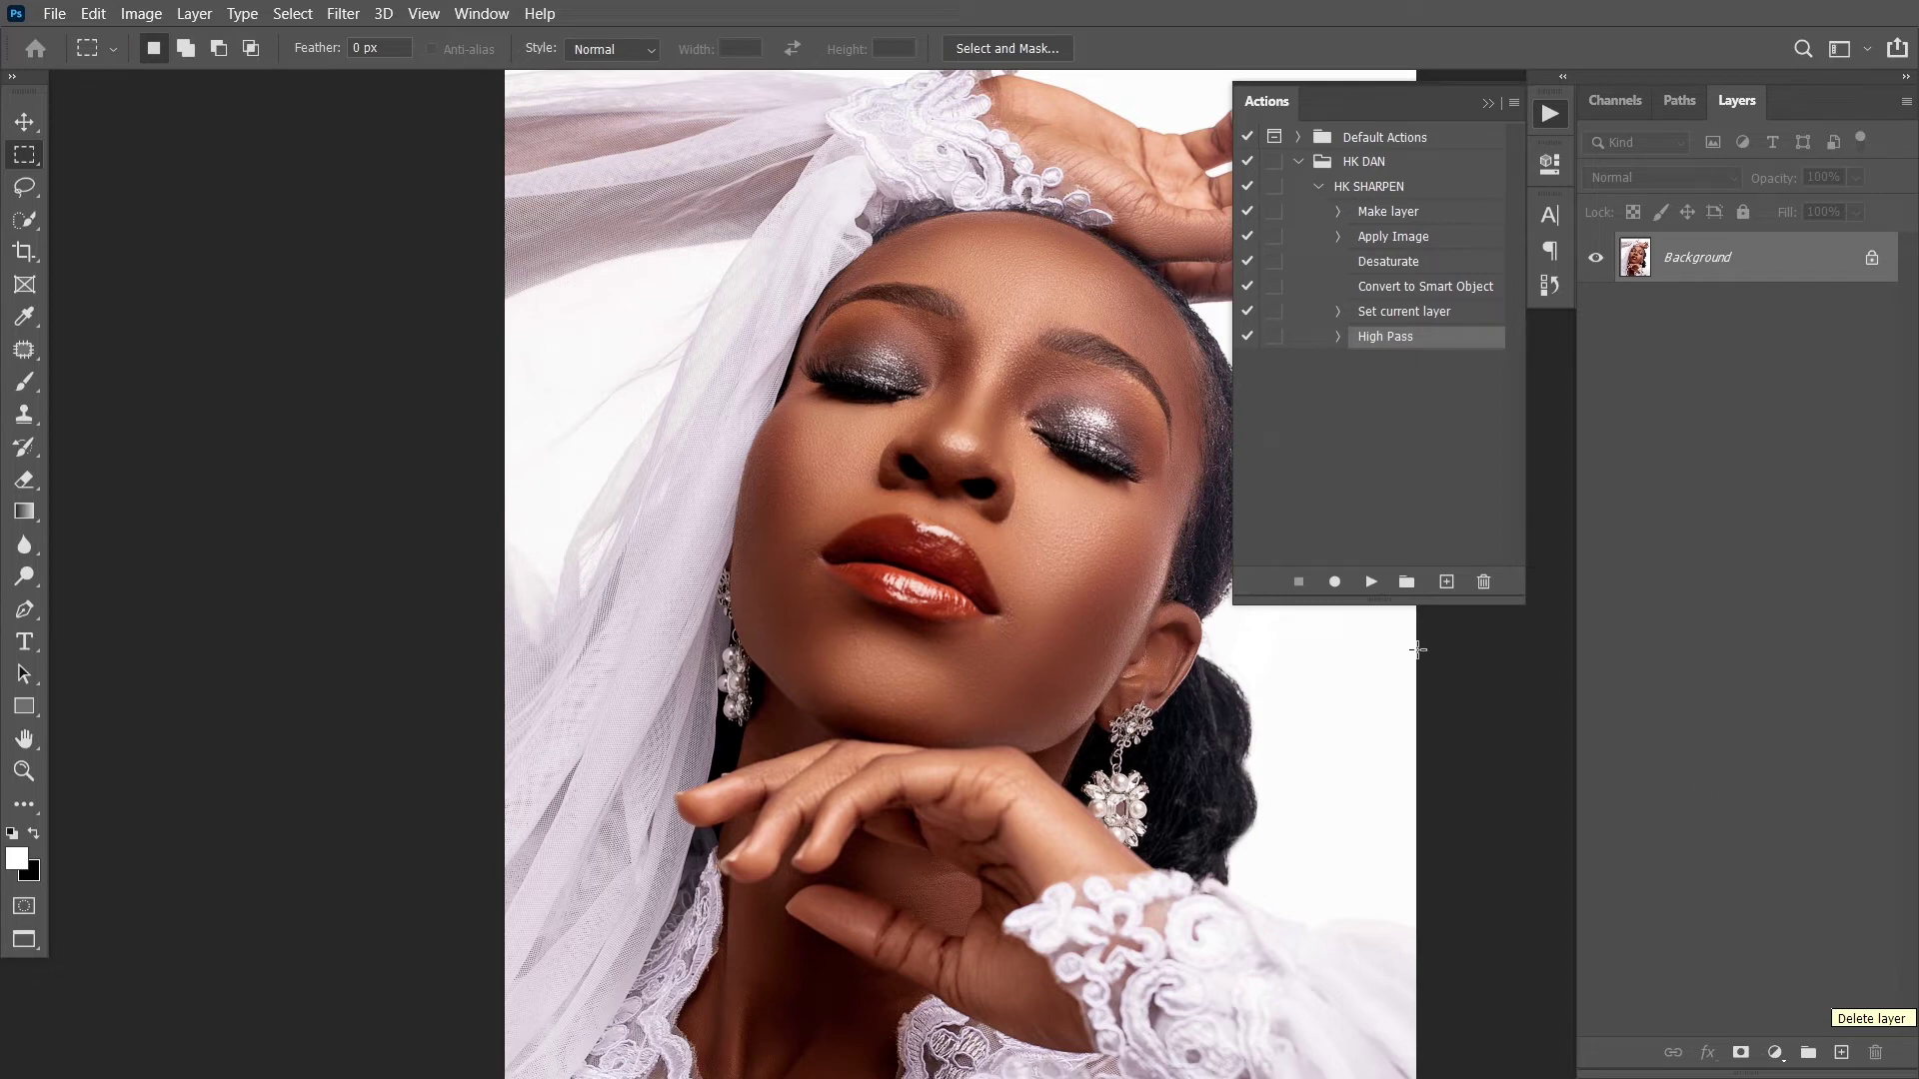
left_click(1411, 188)
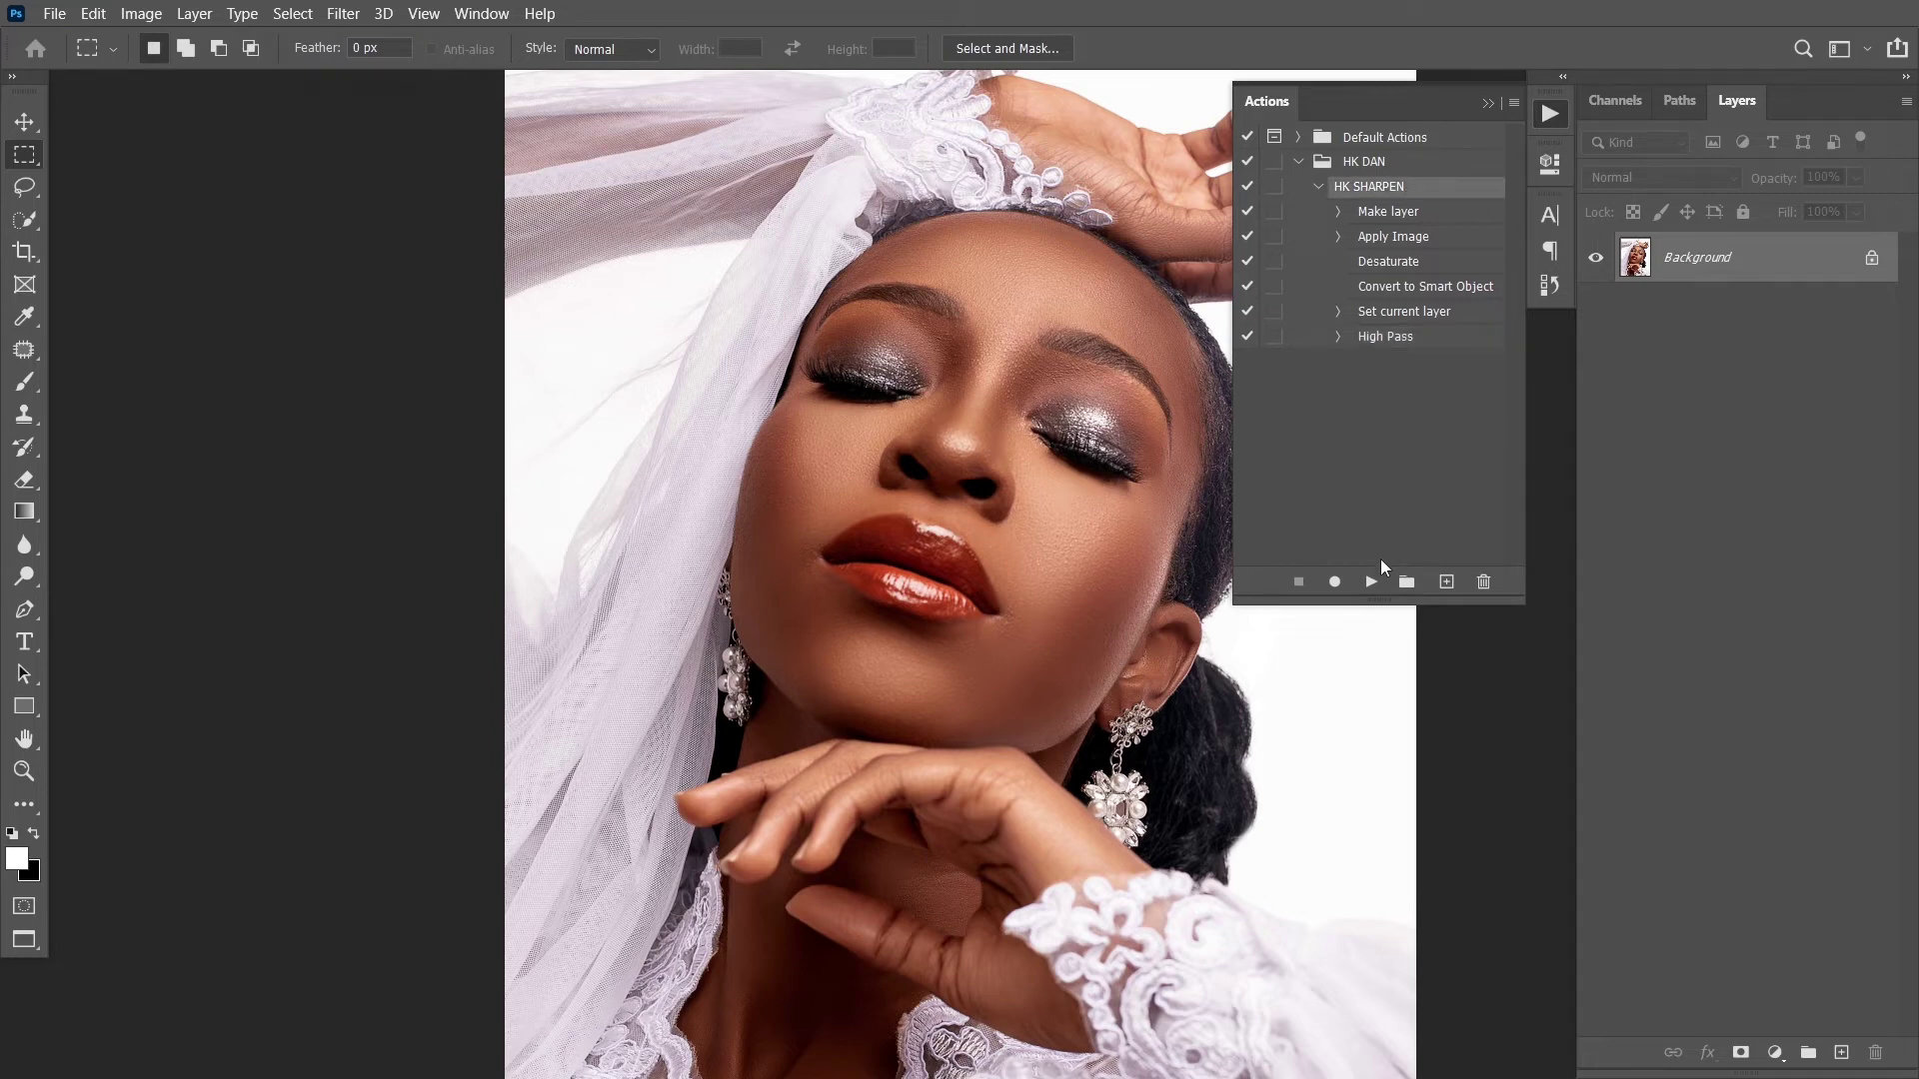
left_click(1373, 584)
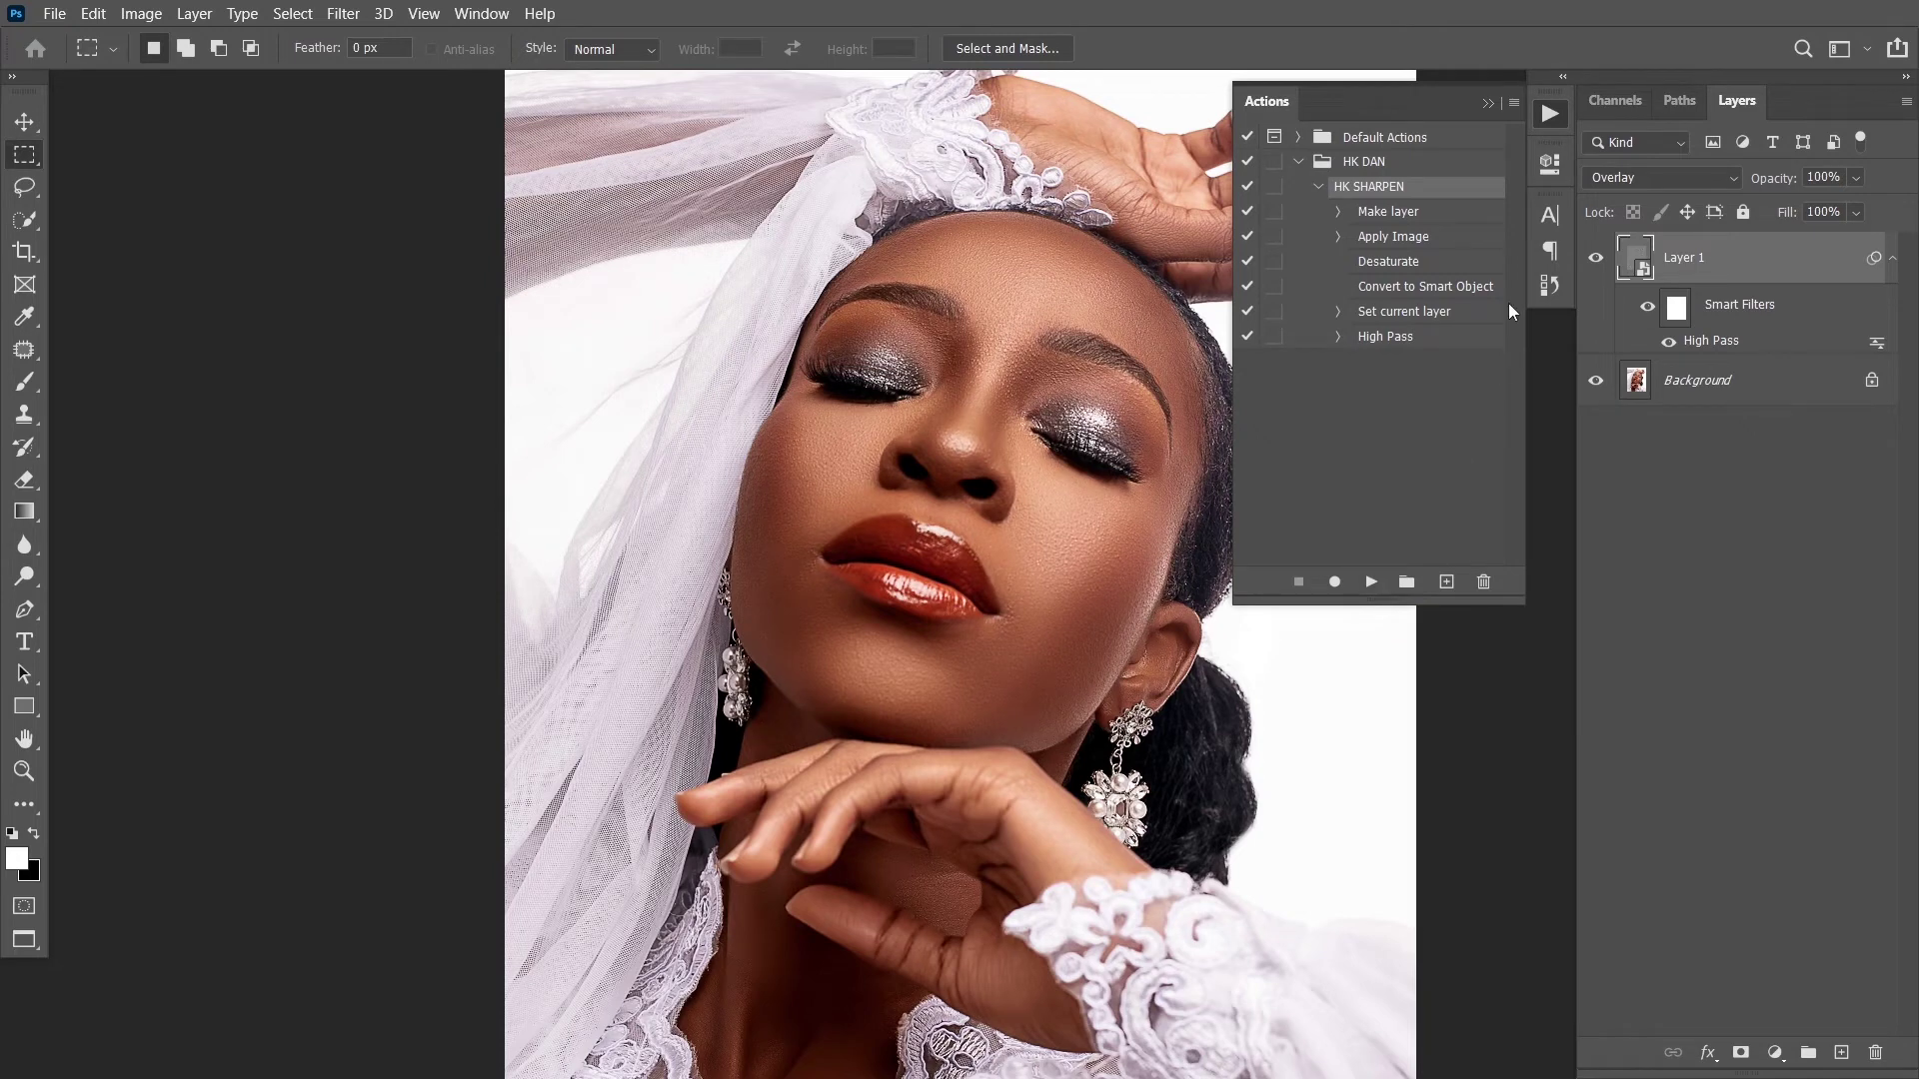
left_click(1596, 258)
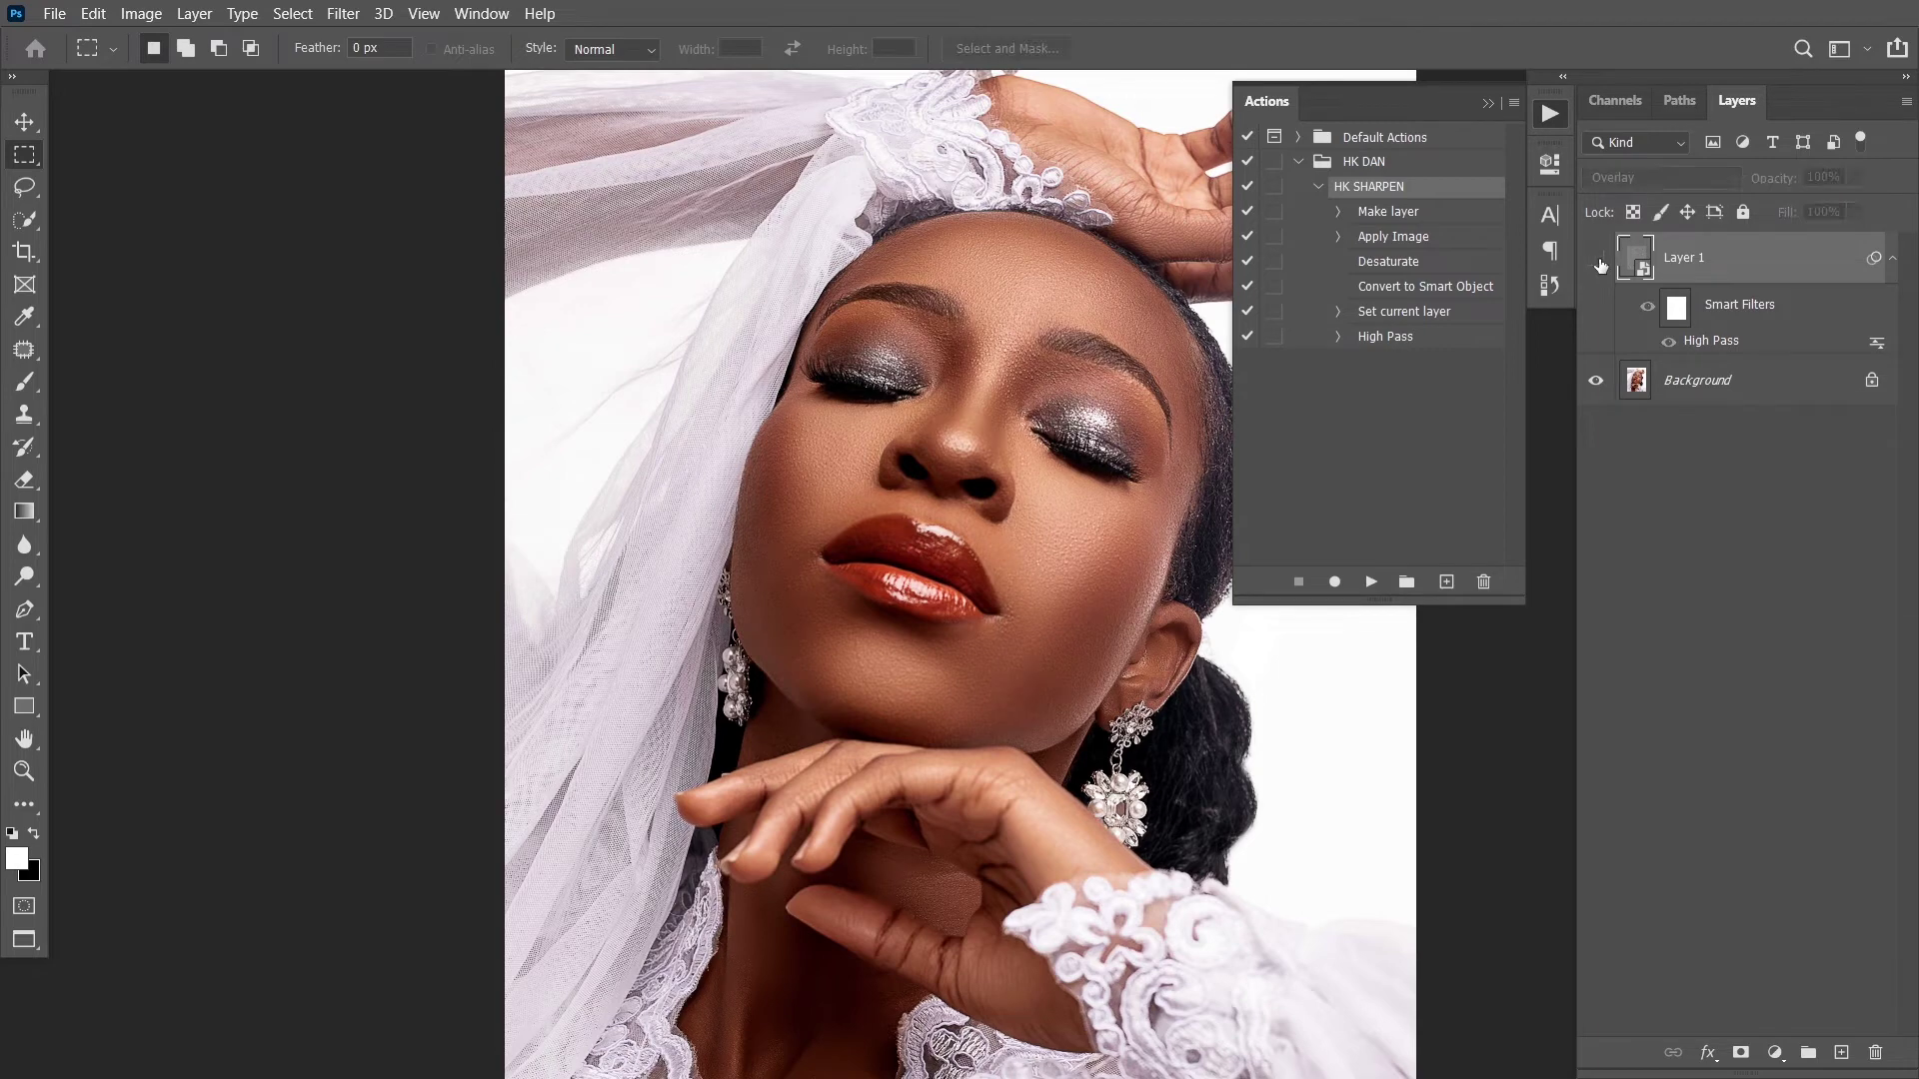
left_click(1596, 258)
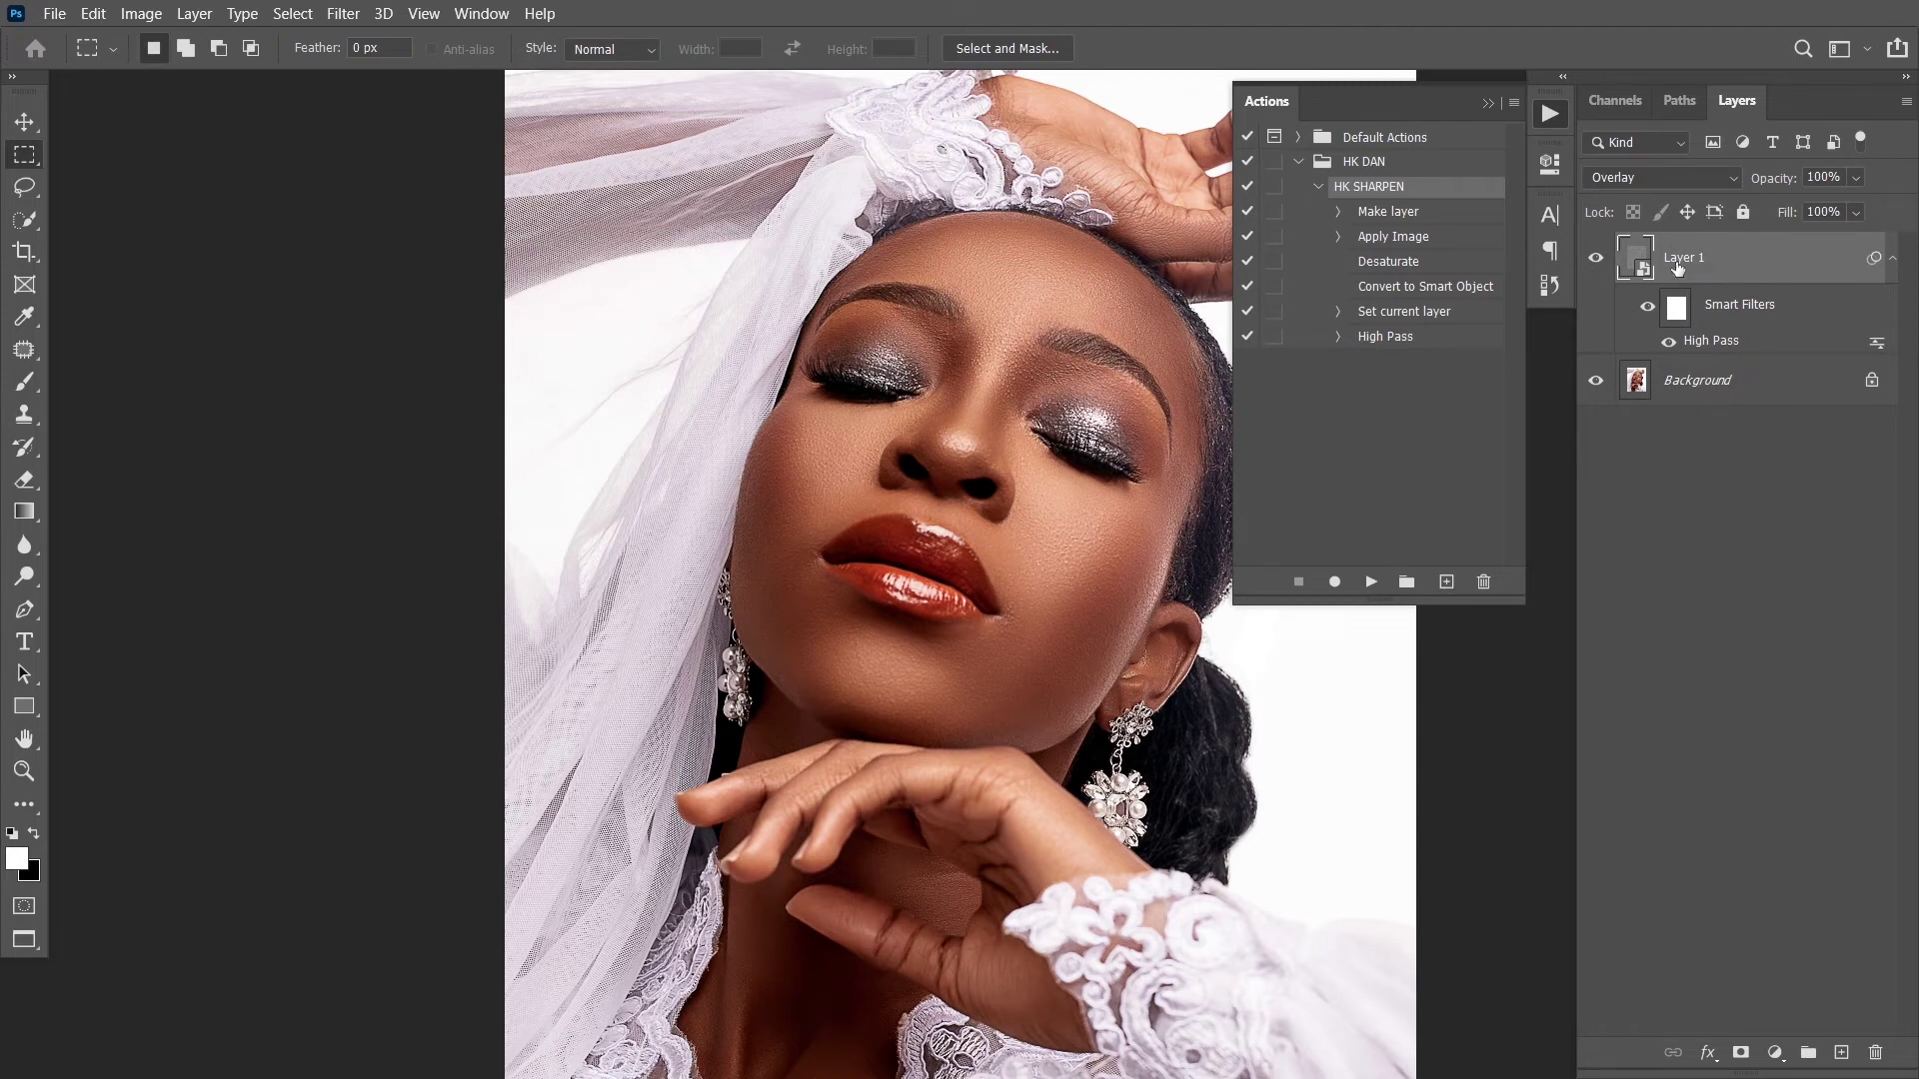
Delete Layer 1 again and rerun the HK SHARPEN action on the Background
key("Delete")
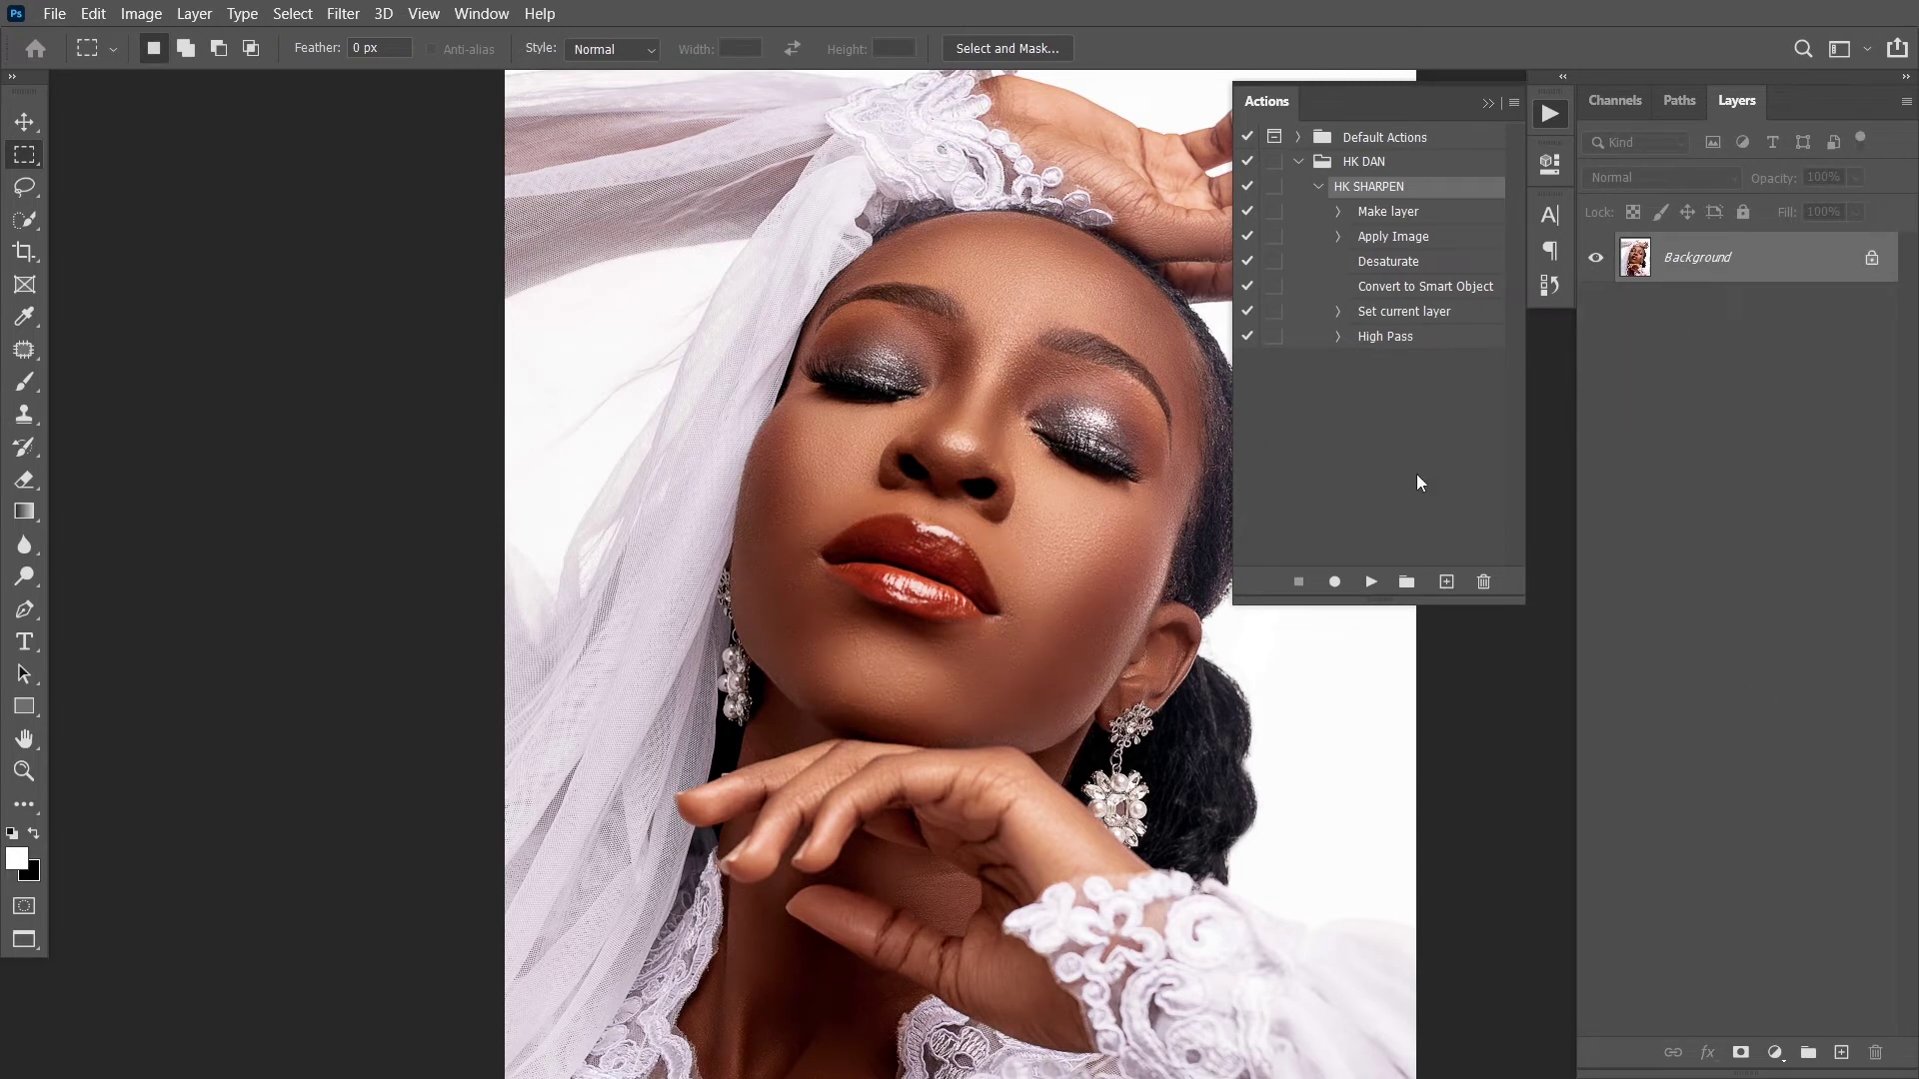
left_click(1369, 585)
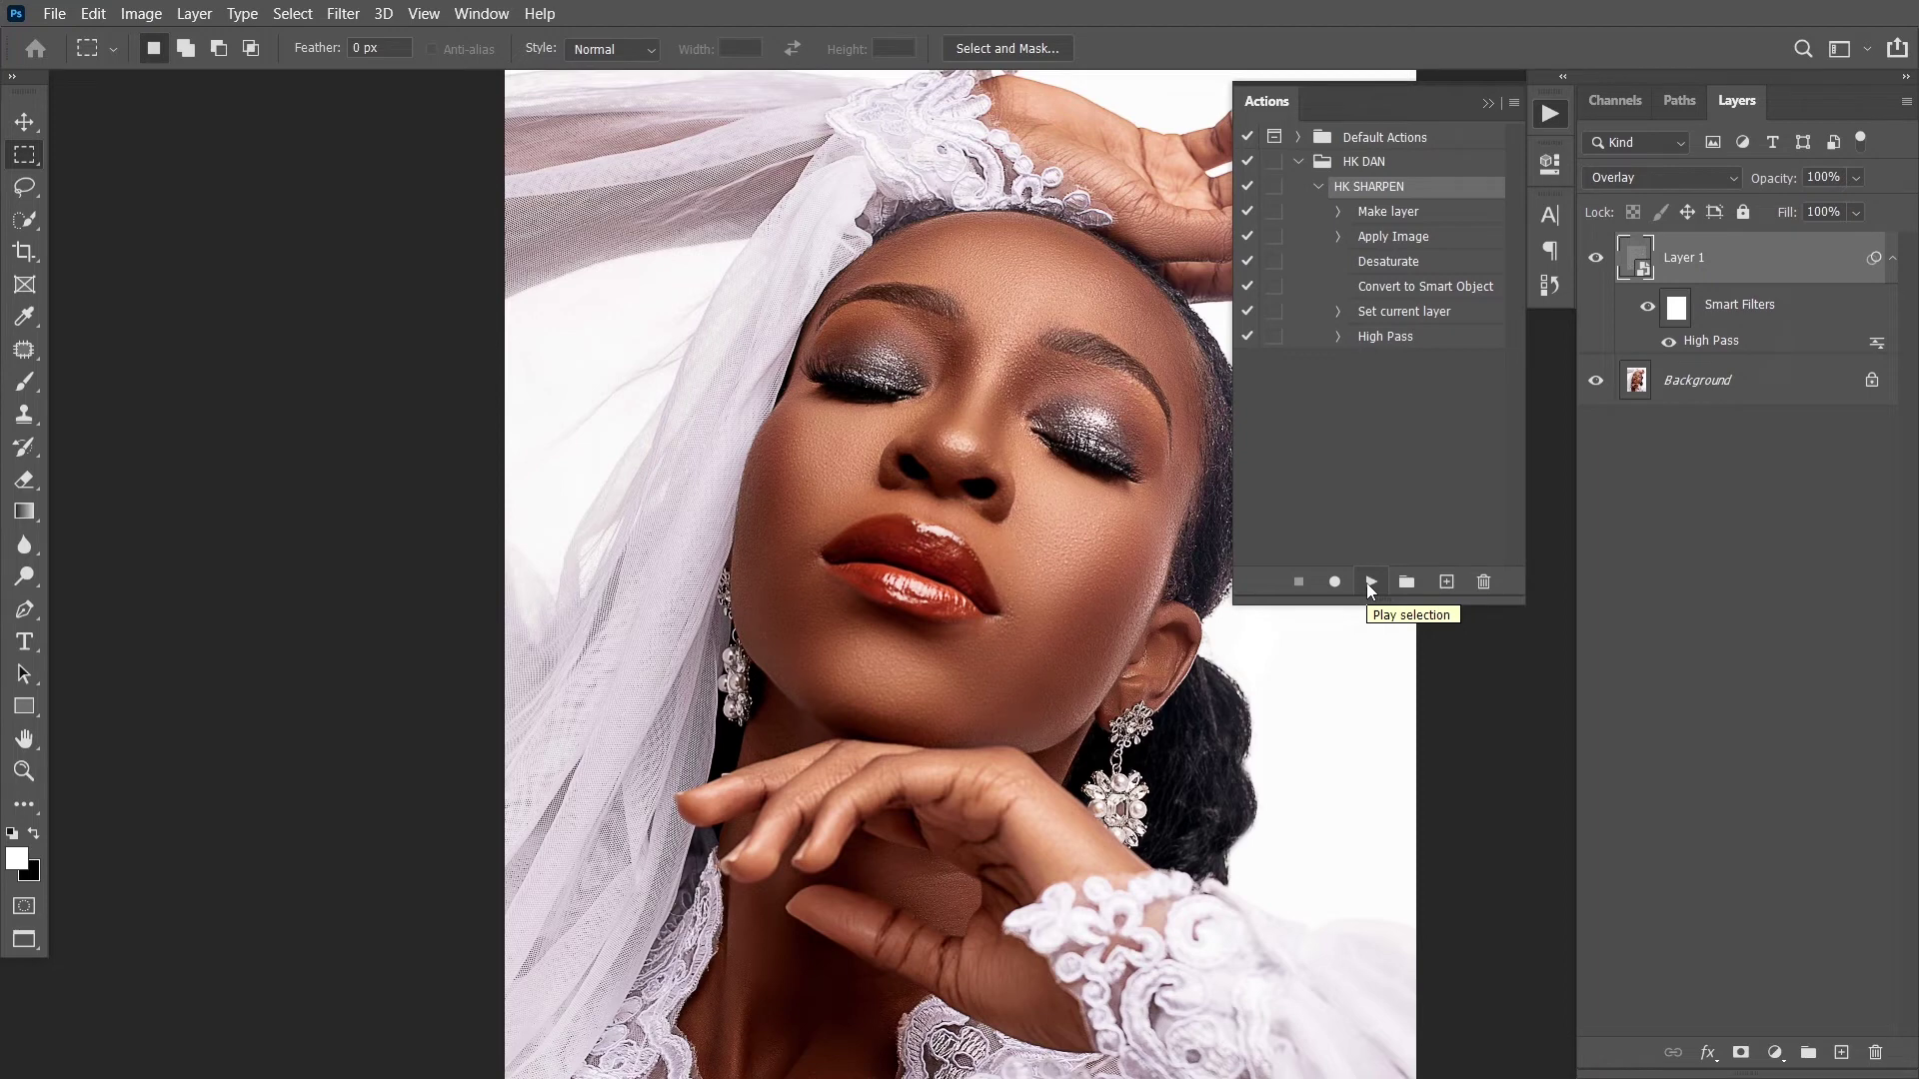
Turn on the dialog toggle for the High Pass step of HK SHARPEN and delete Layer 1
left_click(1273, 337)
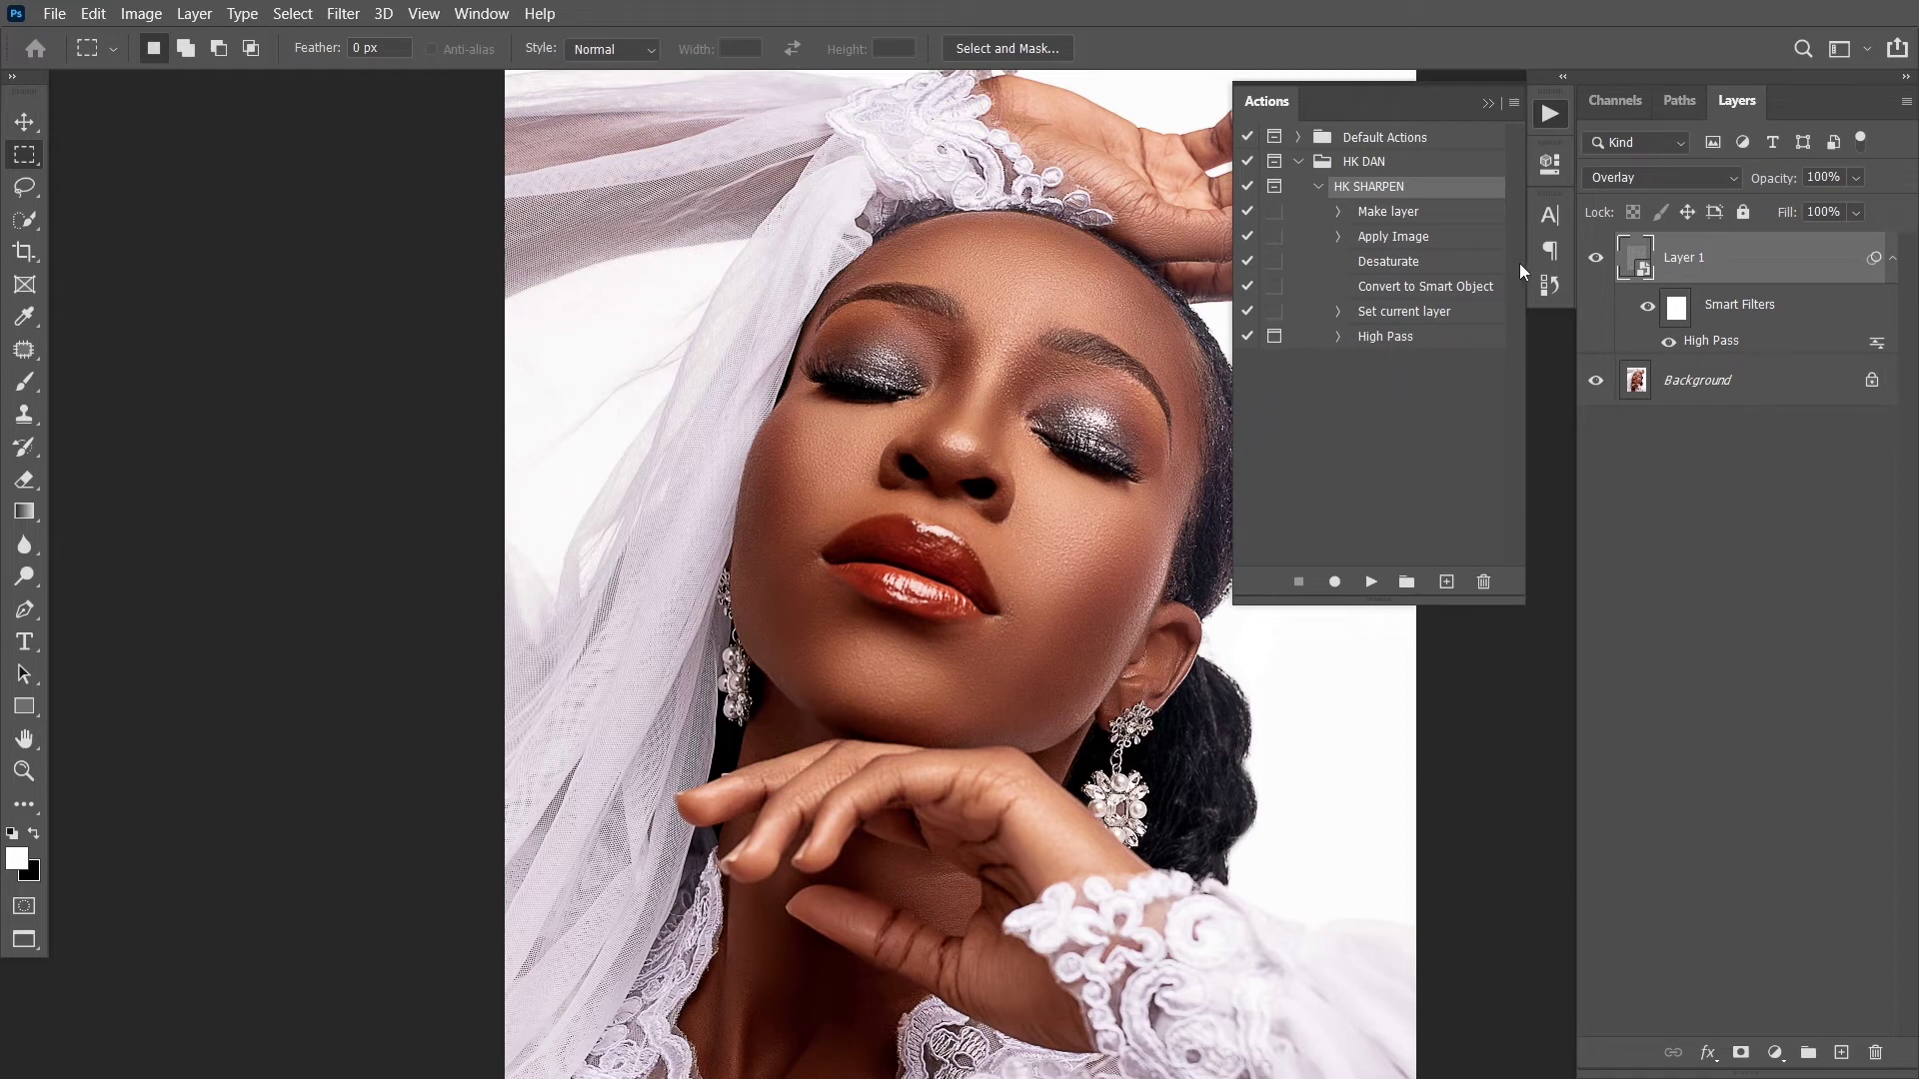
left_click_drag(1745, 279, 1876, 1053)
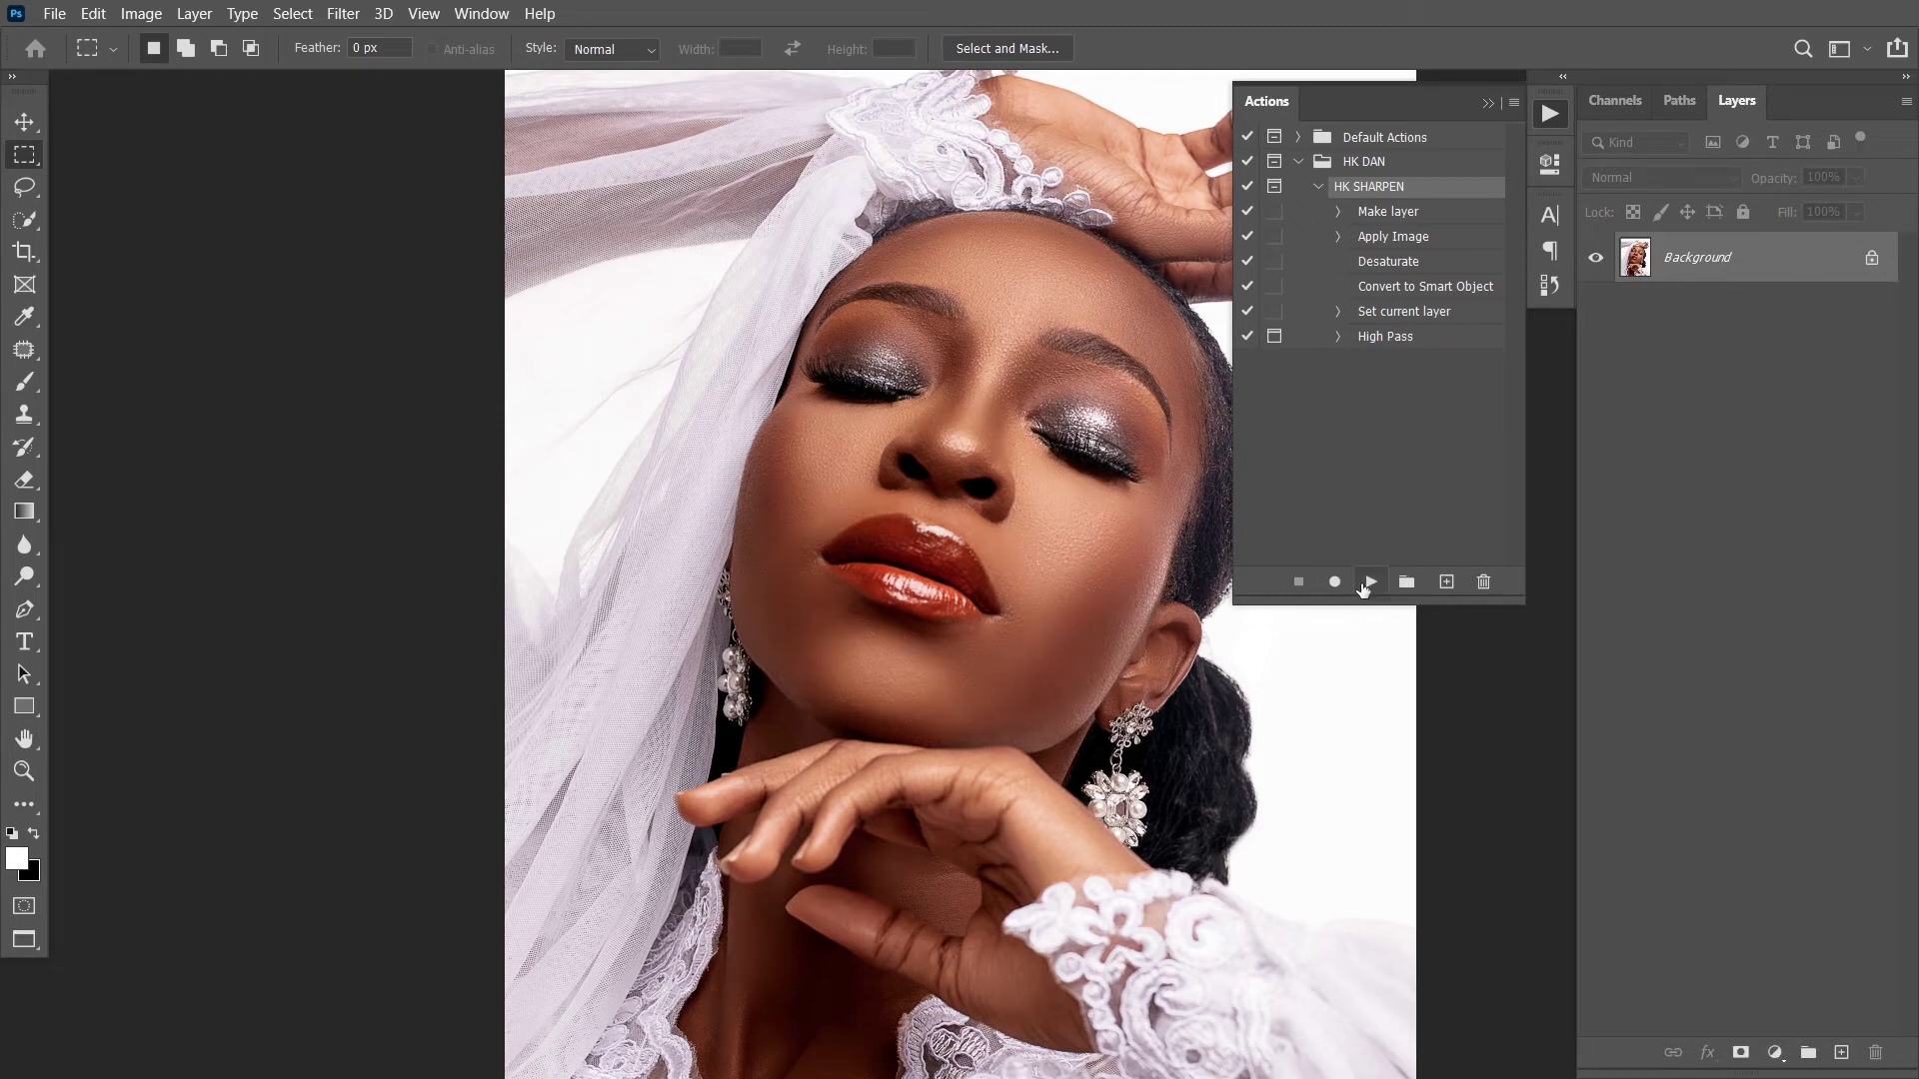
Play HK SHARPEN with a High Pass radius of 9.6 pixels and compare the portrait with Layer 1 hidden and shown
left_click(1363, 586)
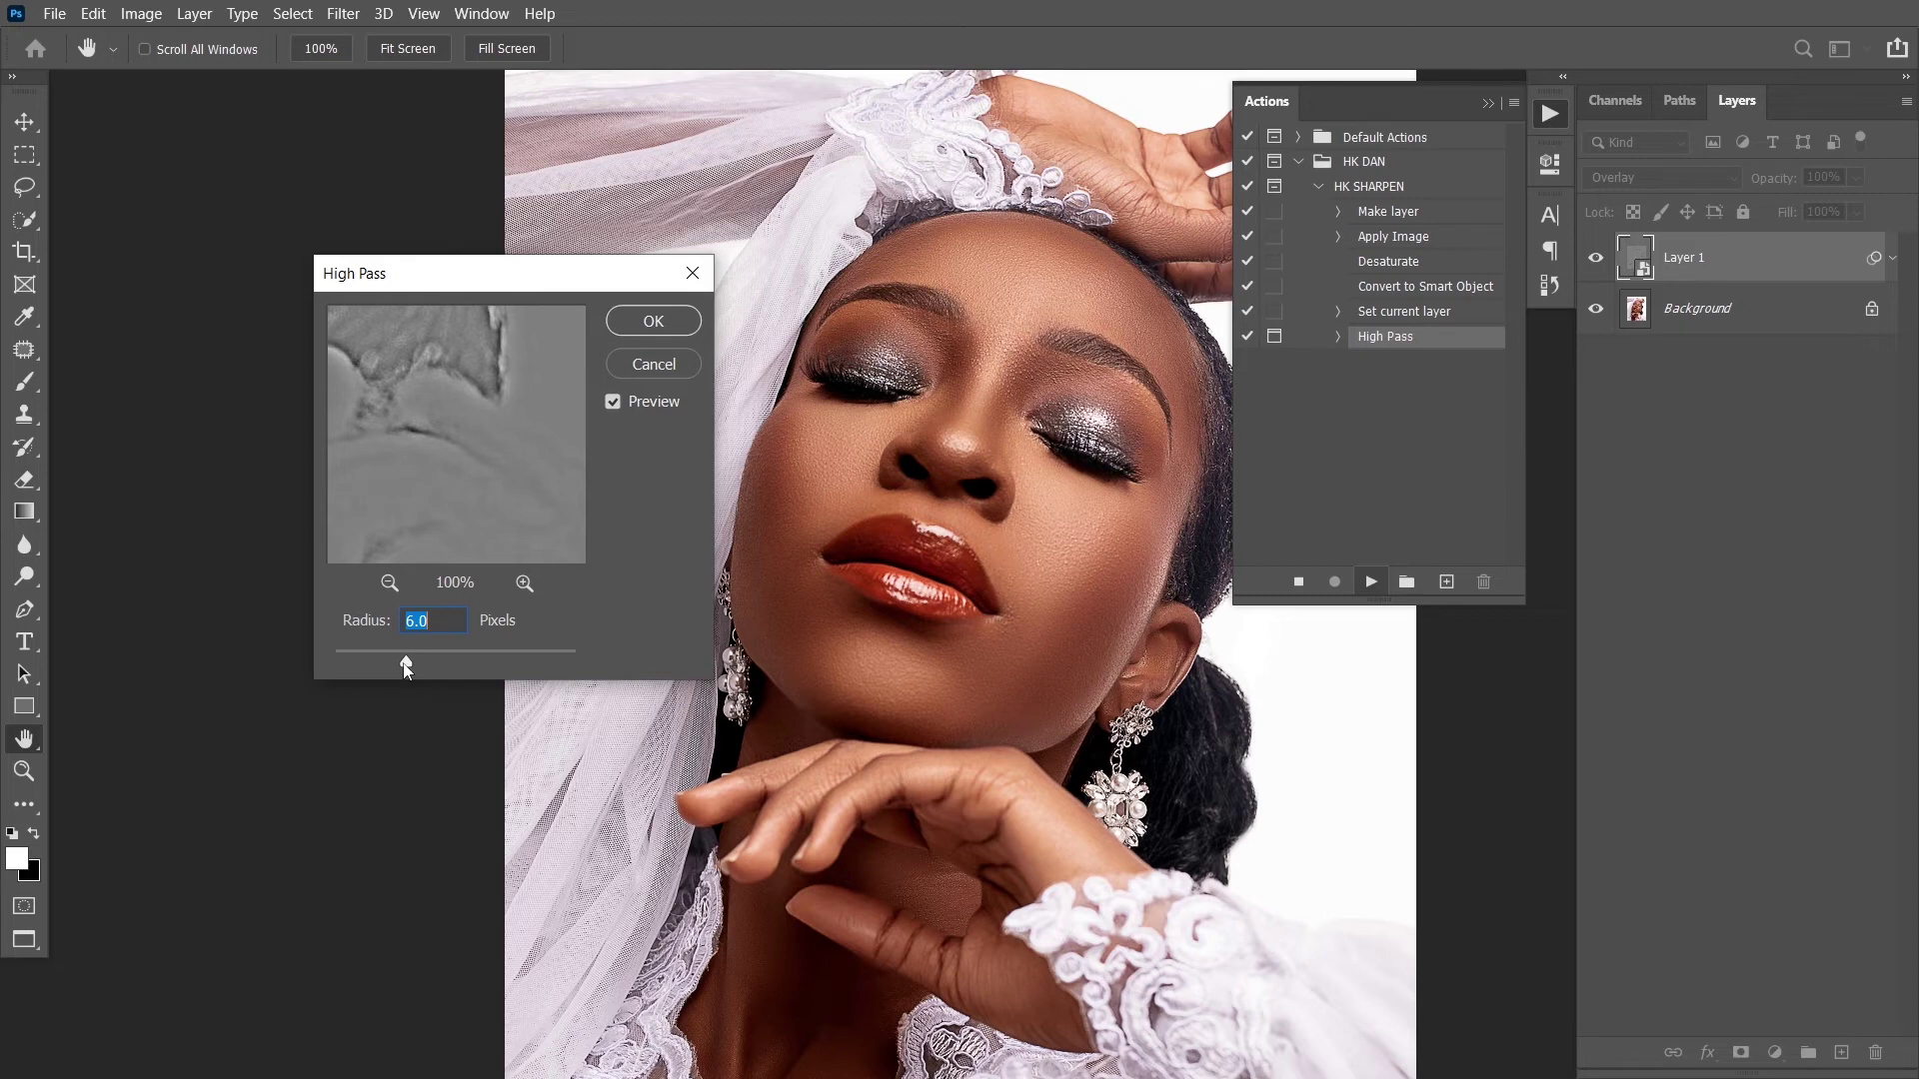
left_click_drag(408, 663, 428, 661)
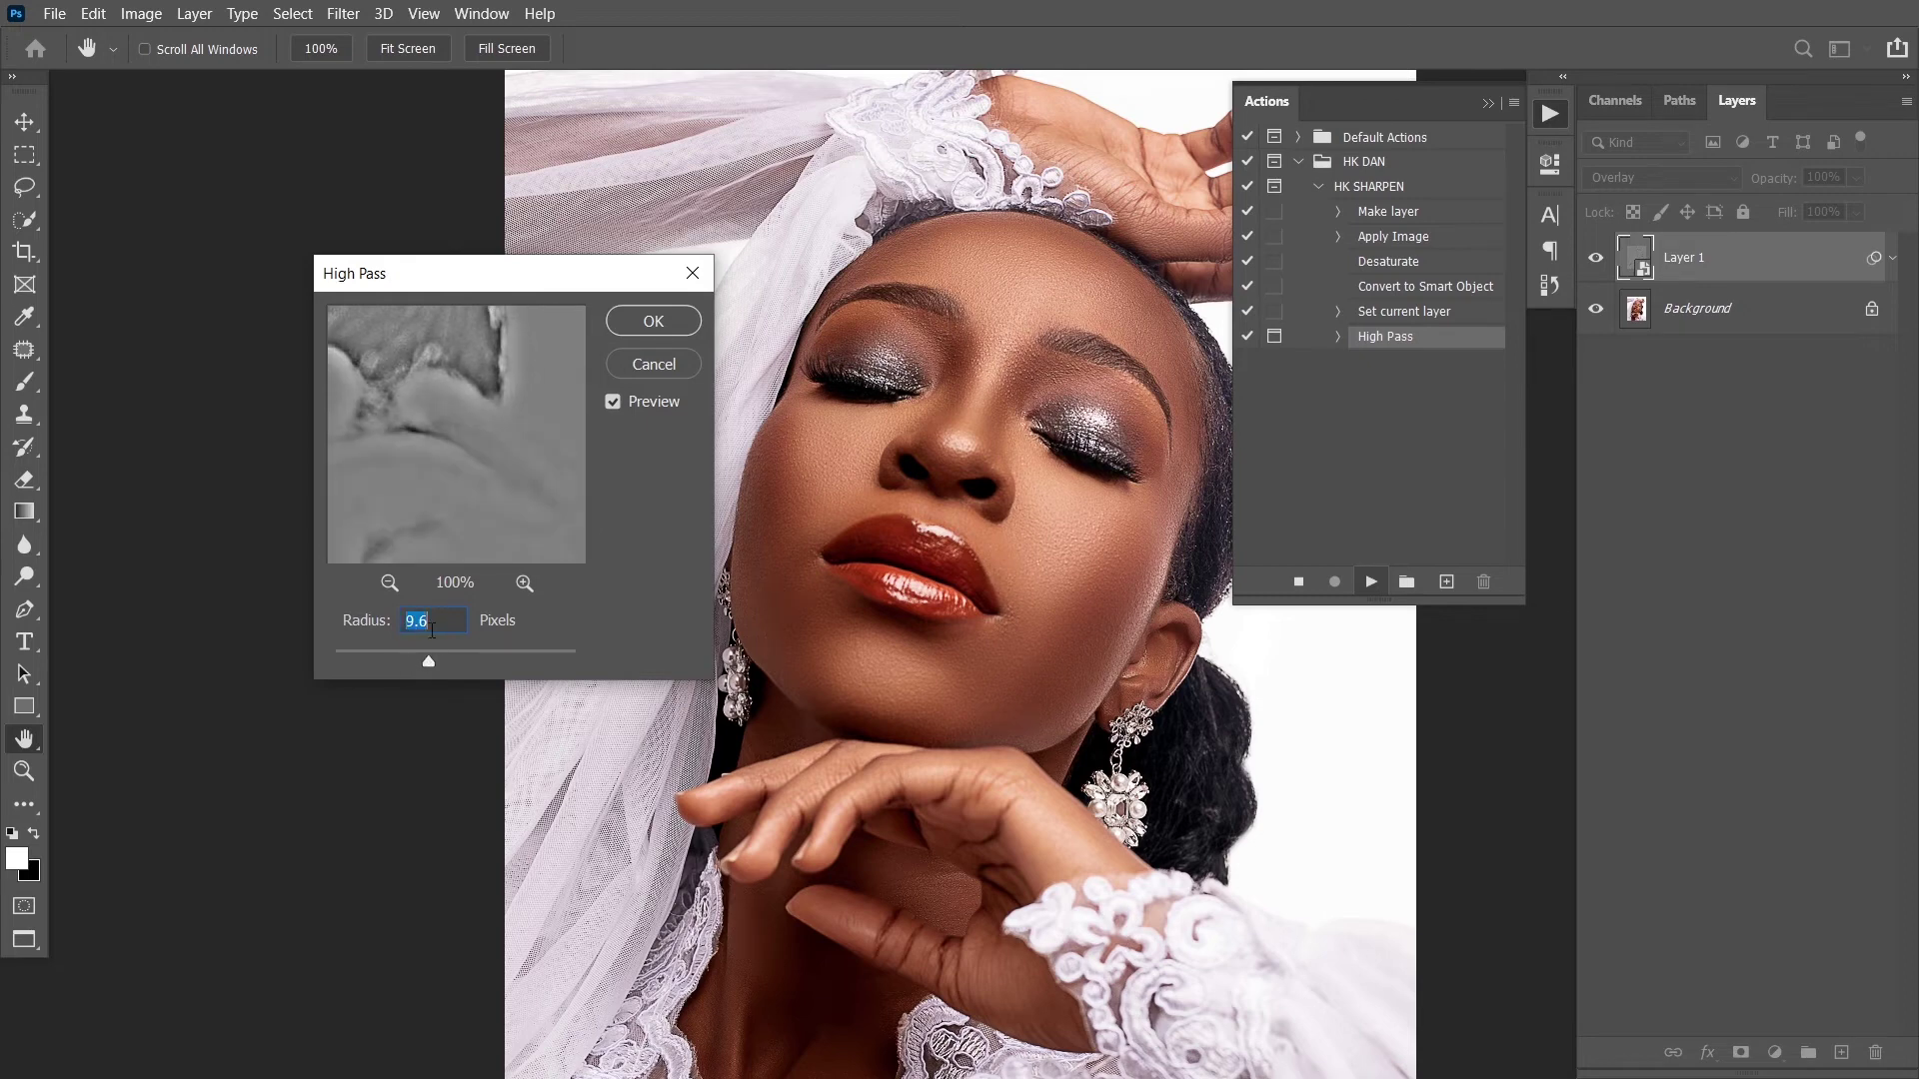
left_click(658, 320)
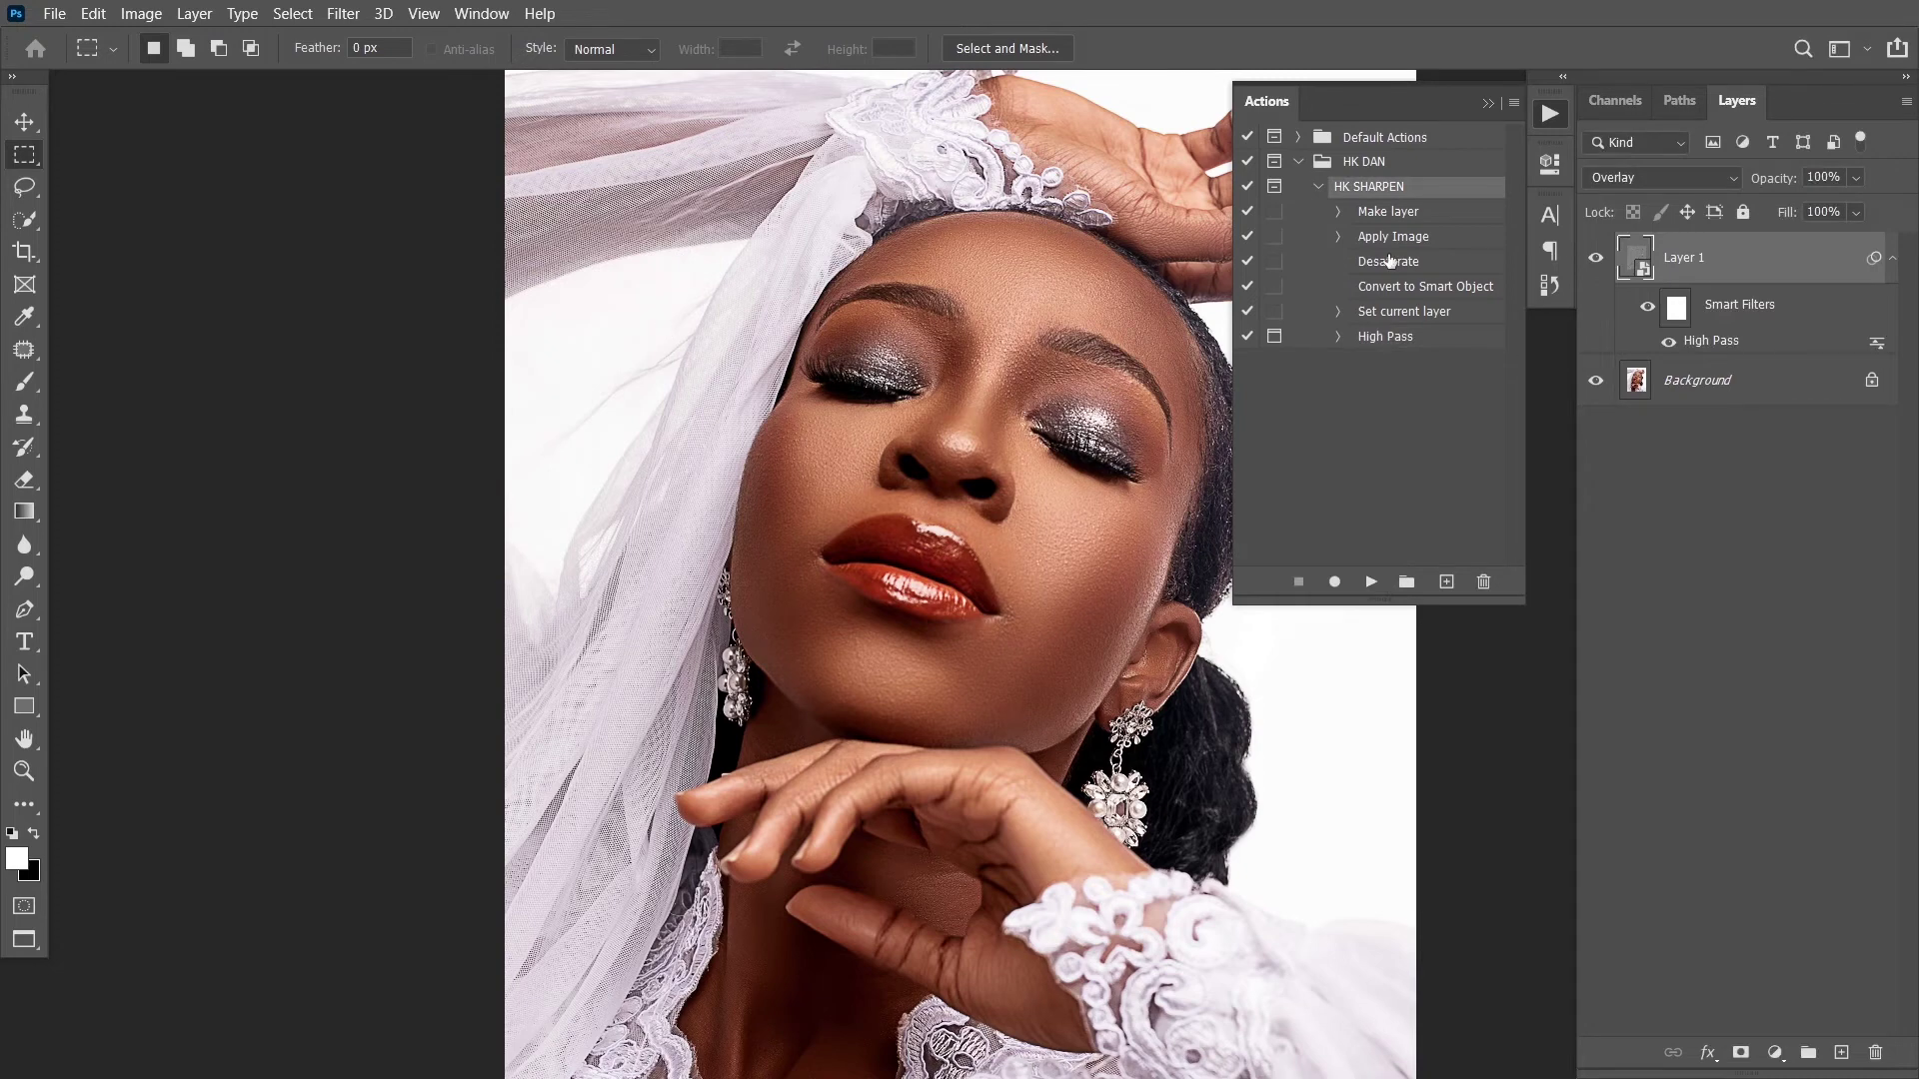
left_click(1596, 260)
left_click(1595, 260)
Insert a stop after the Set current layer step with the message "Choose radius wisely!" and allow continuing
left_click(1405, 314)
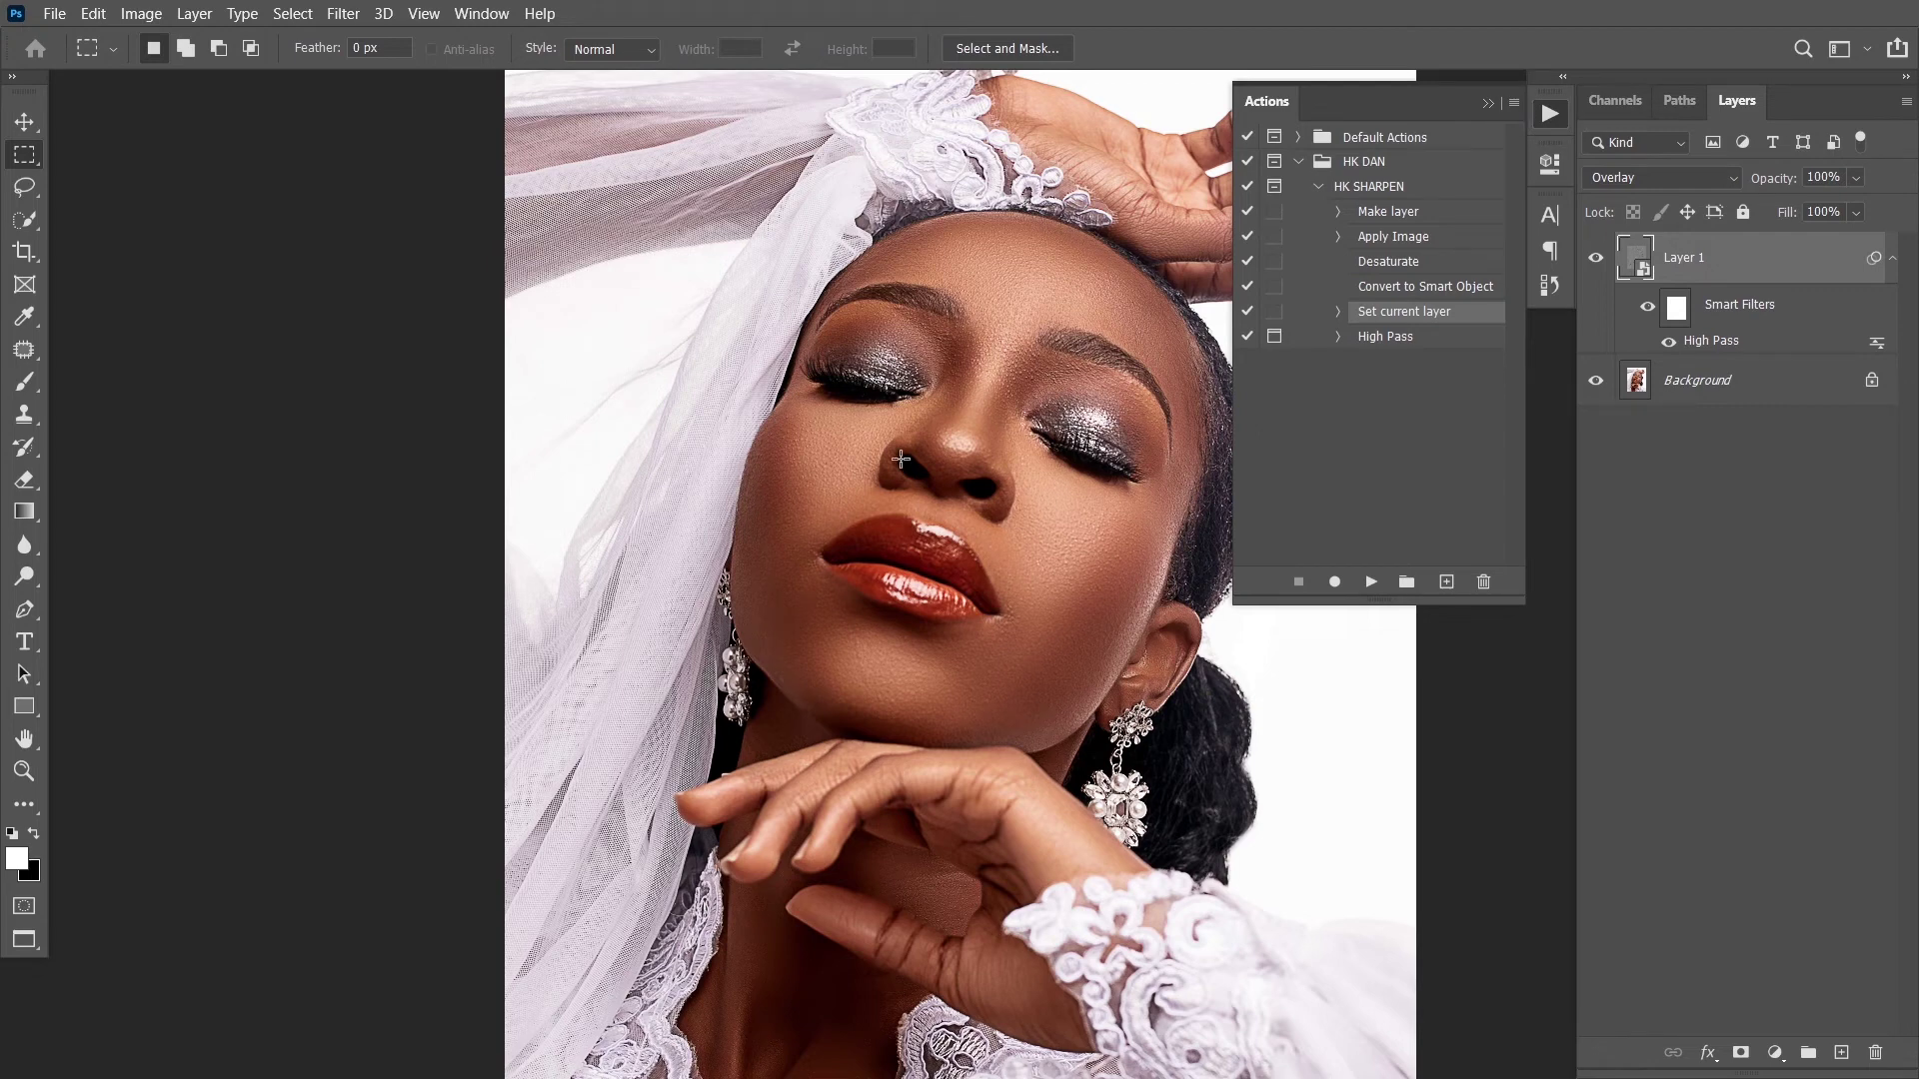
left_click(1514, 104)
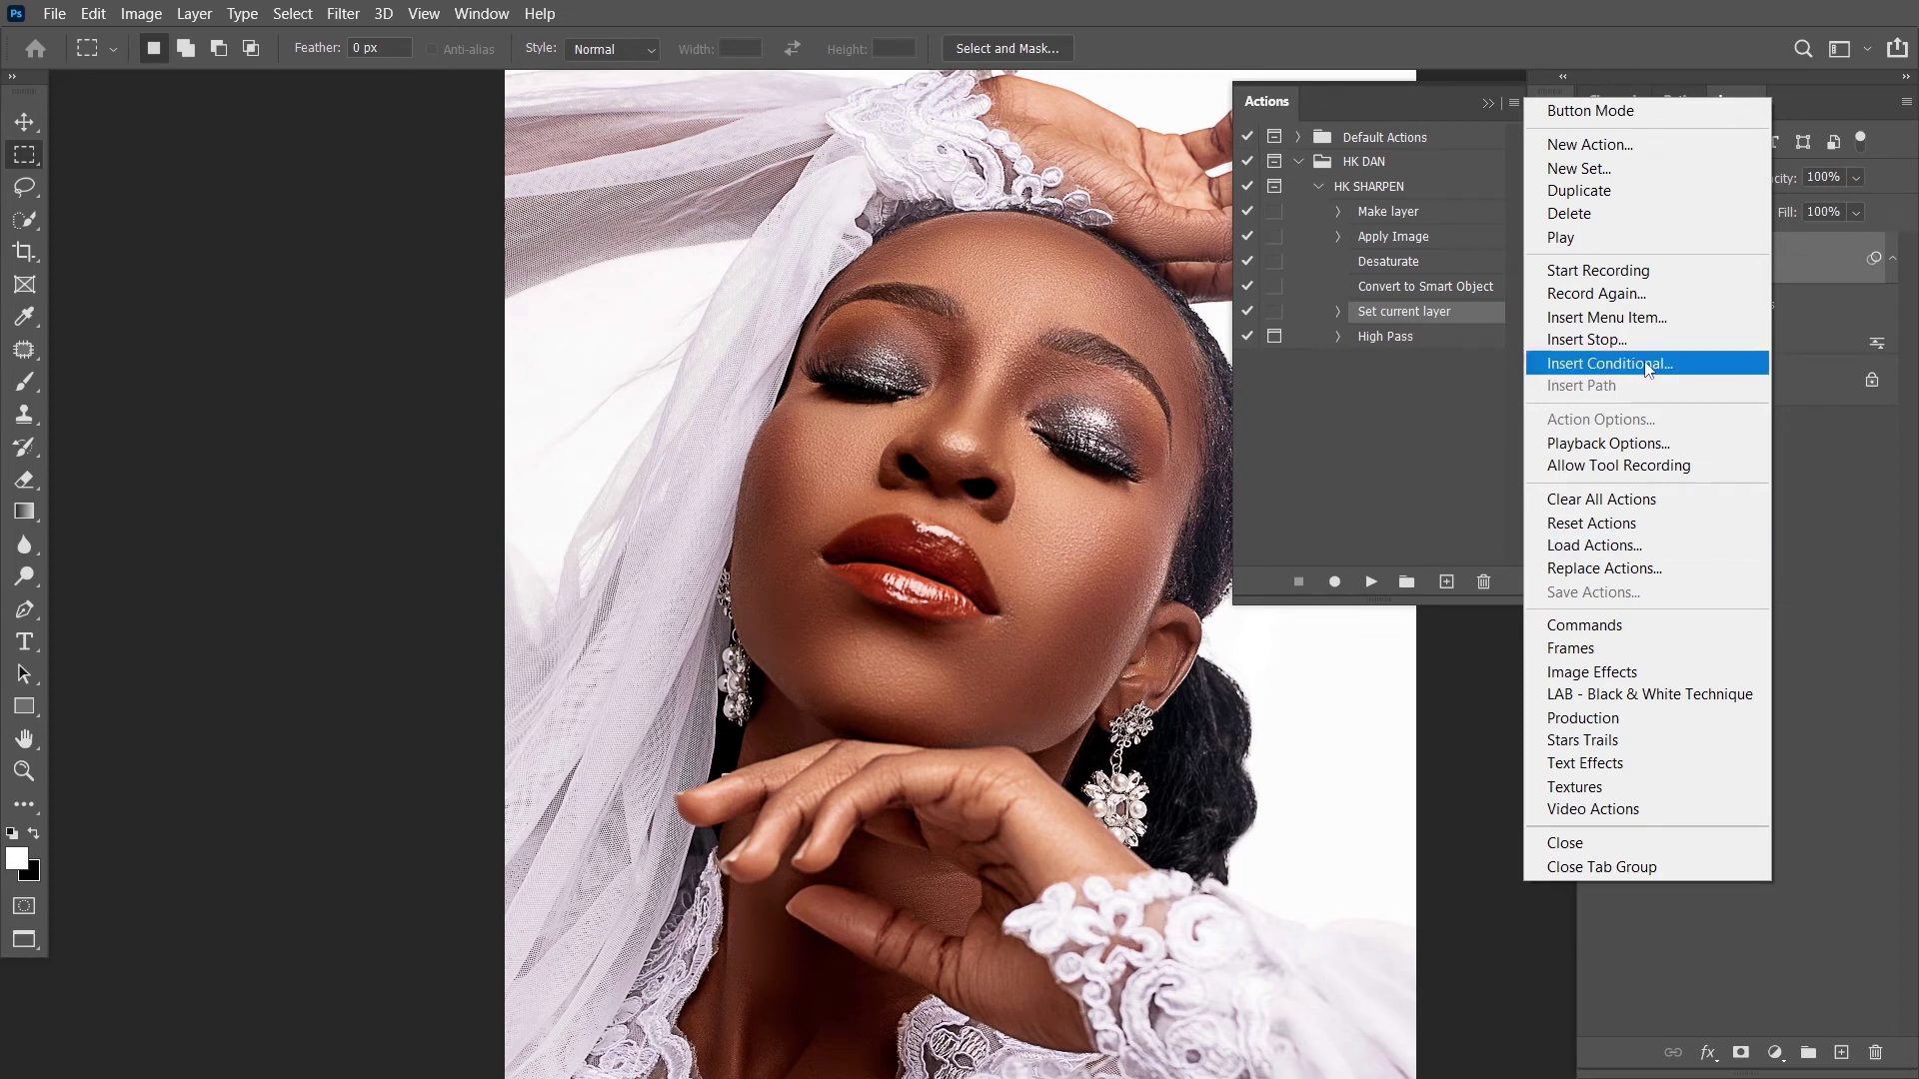
left_click(1623, 340)
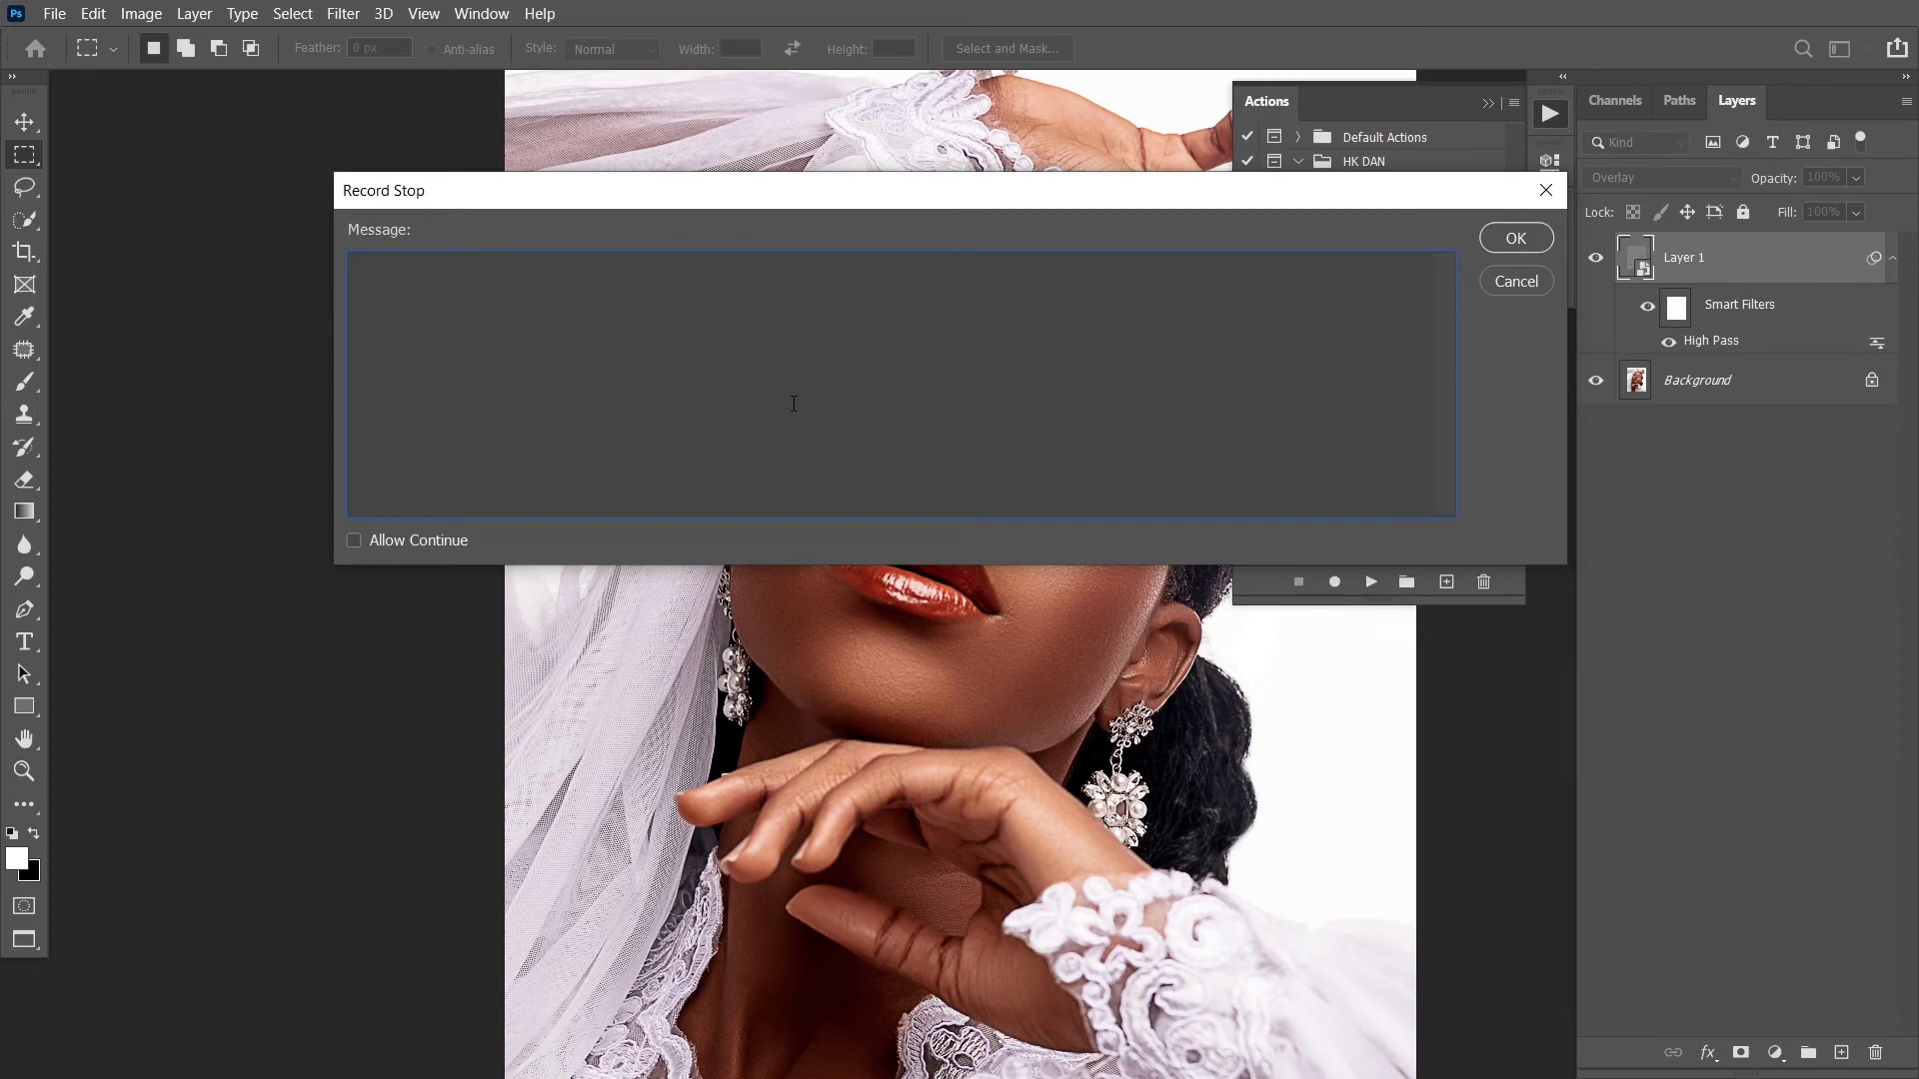
type("Choose radius wisely!")
left_click(1505, 242)
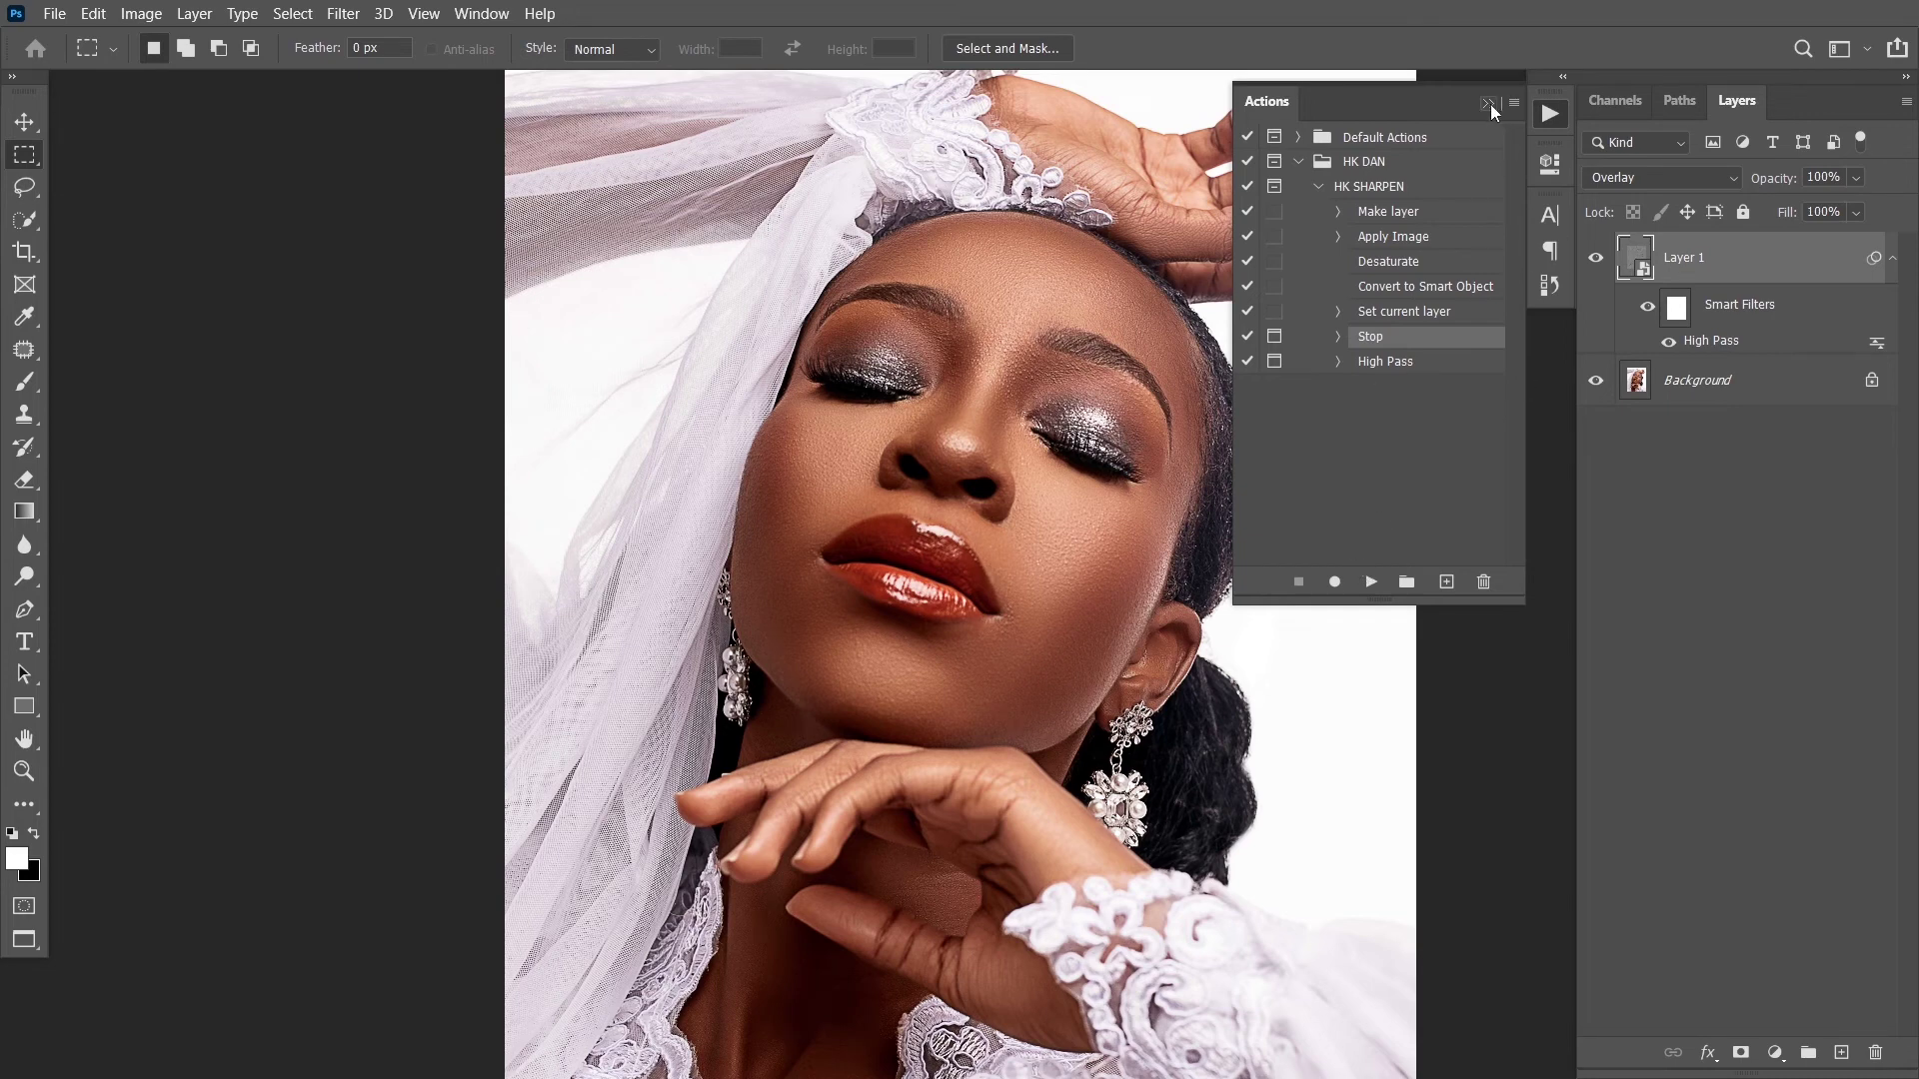
Delete Layer 1 and replay HK SHARPEN, continuing past the stop message and accepting a High Pass radius of 6.0 pixels
left_click_drag(1718, 257, 1876, 1056)
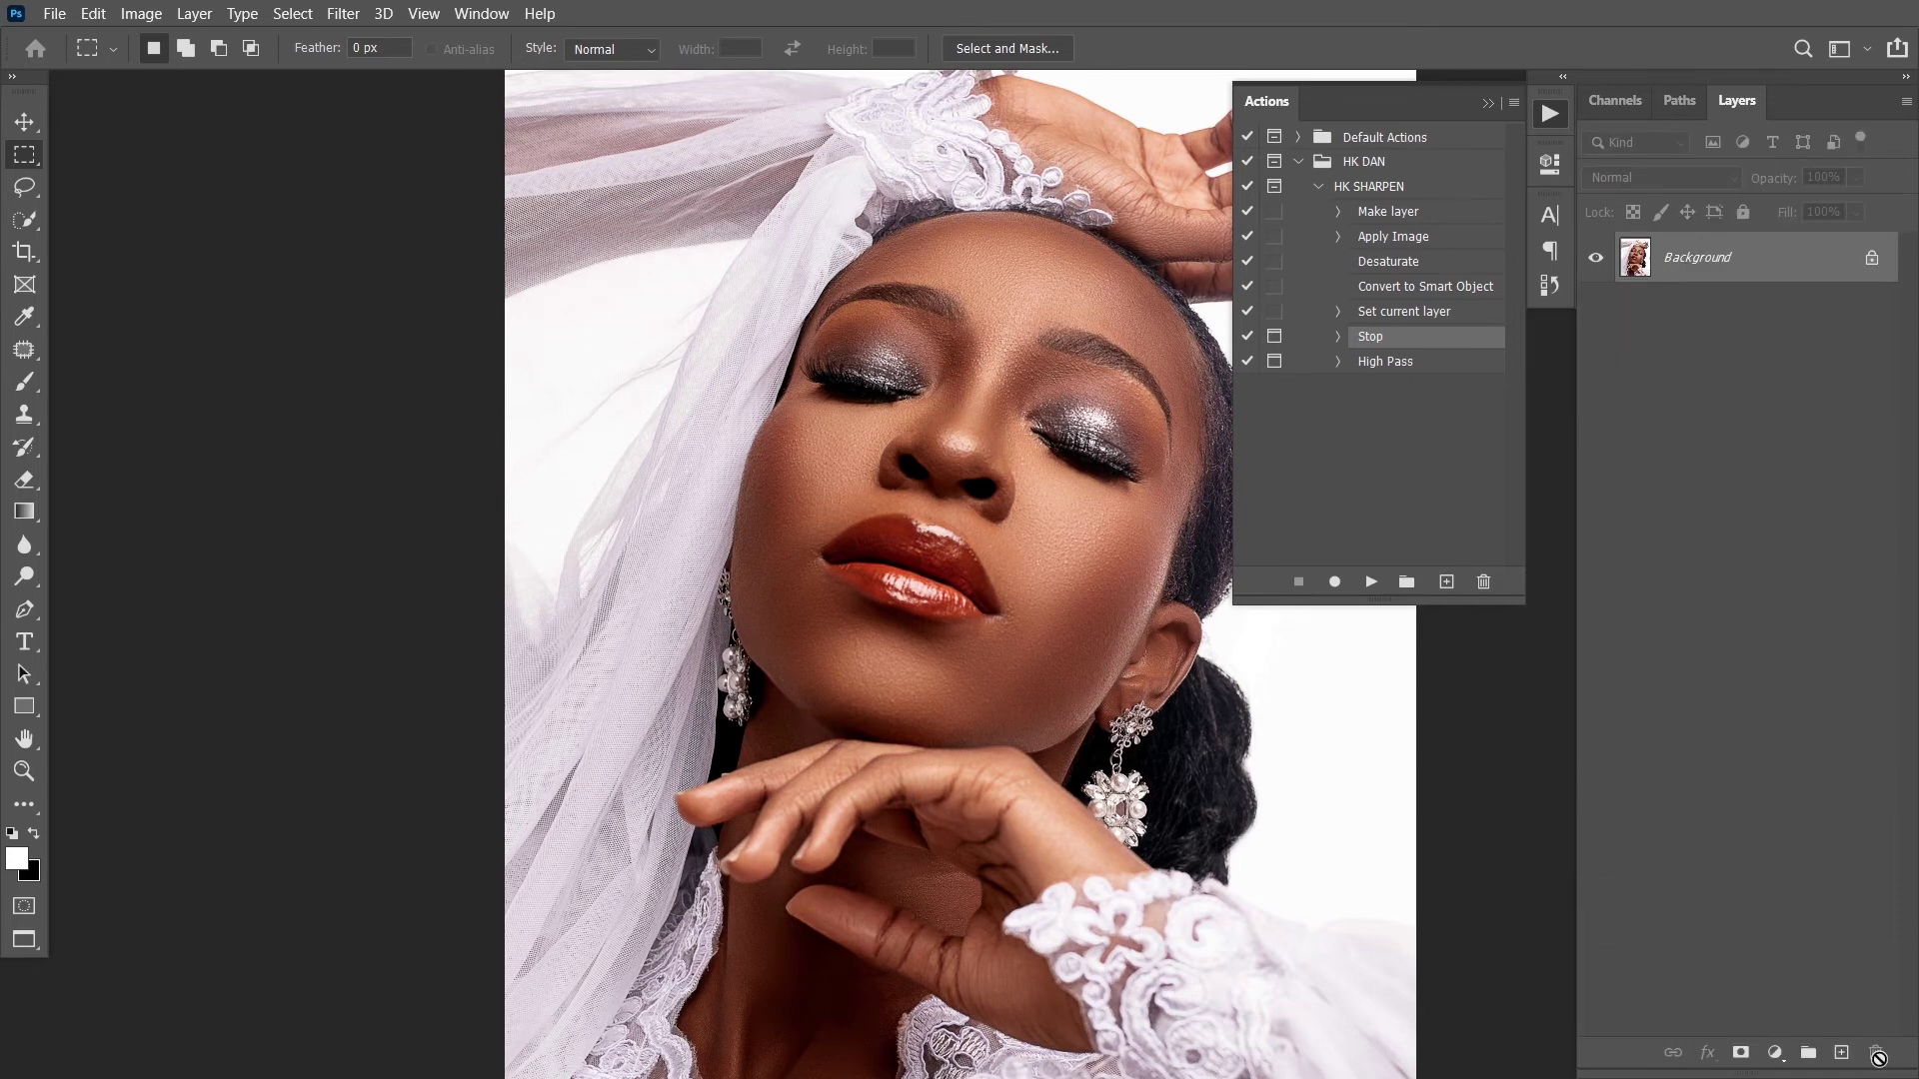
left_click(1416, 187)
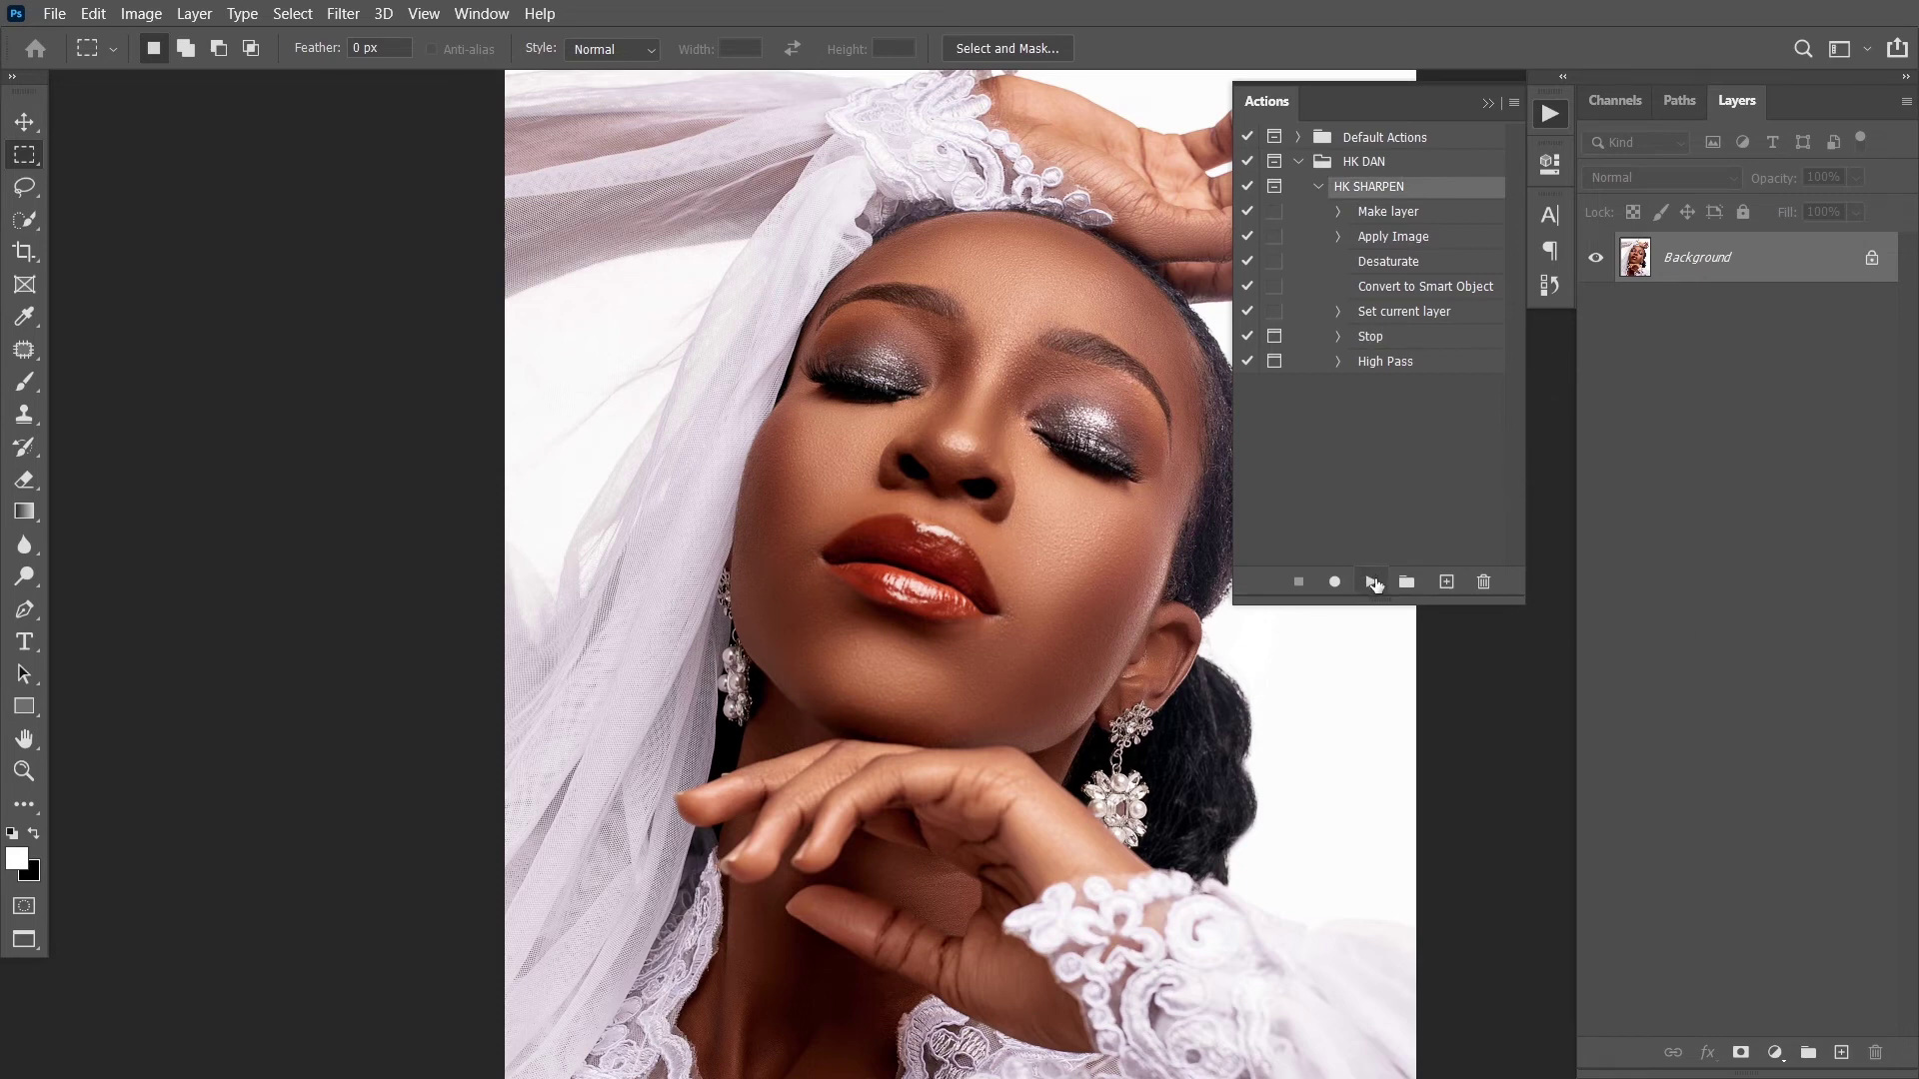
left_click(1373, 583)
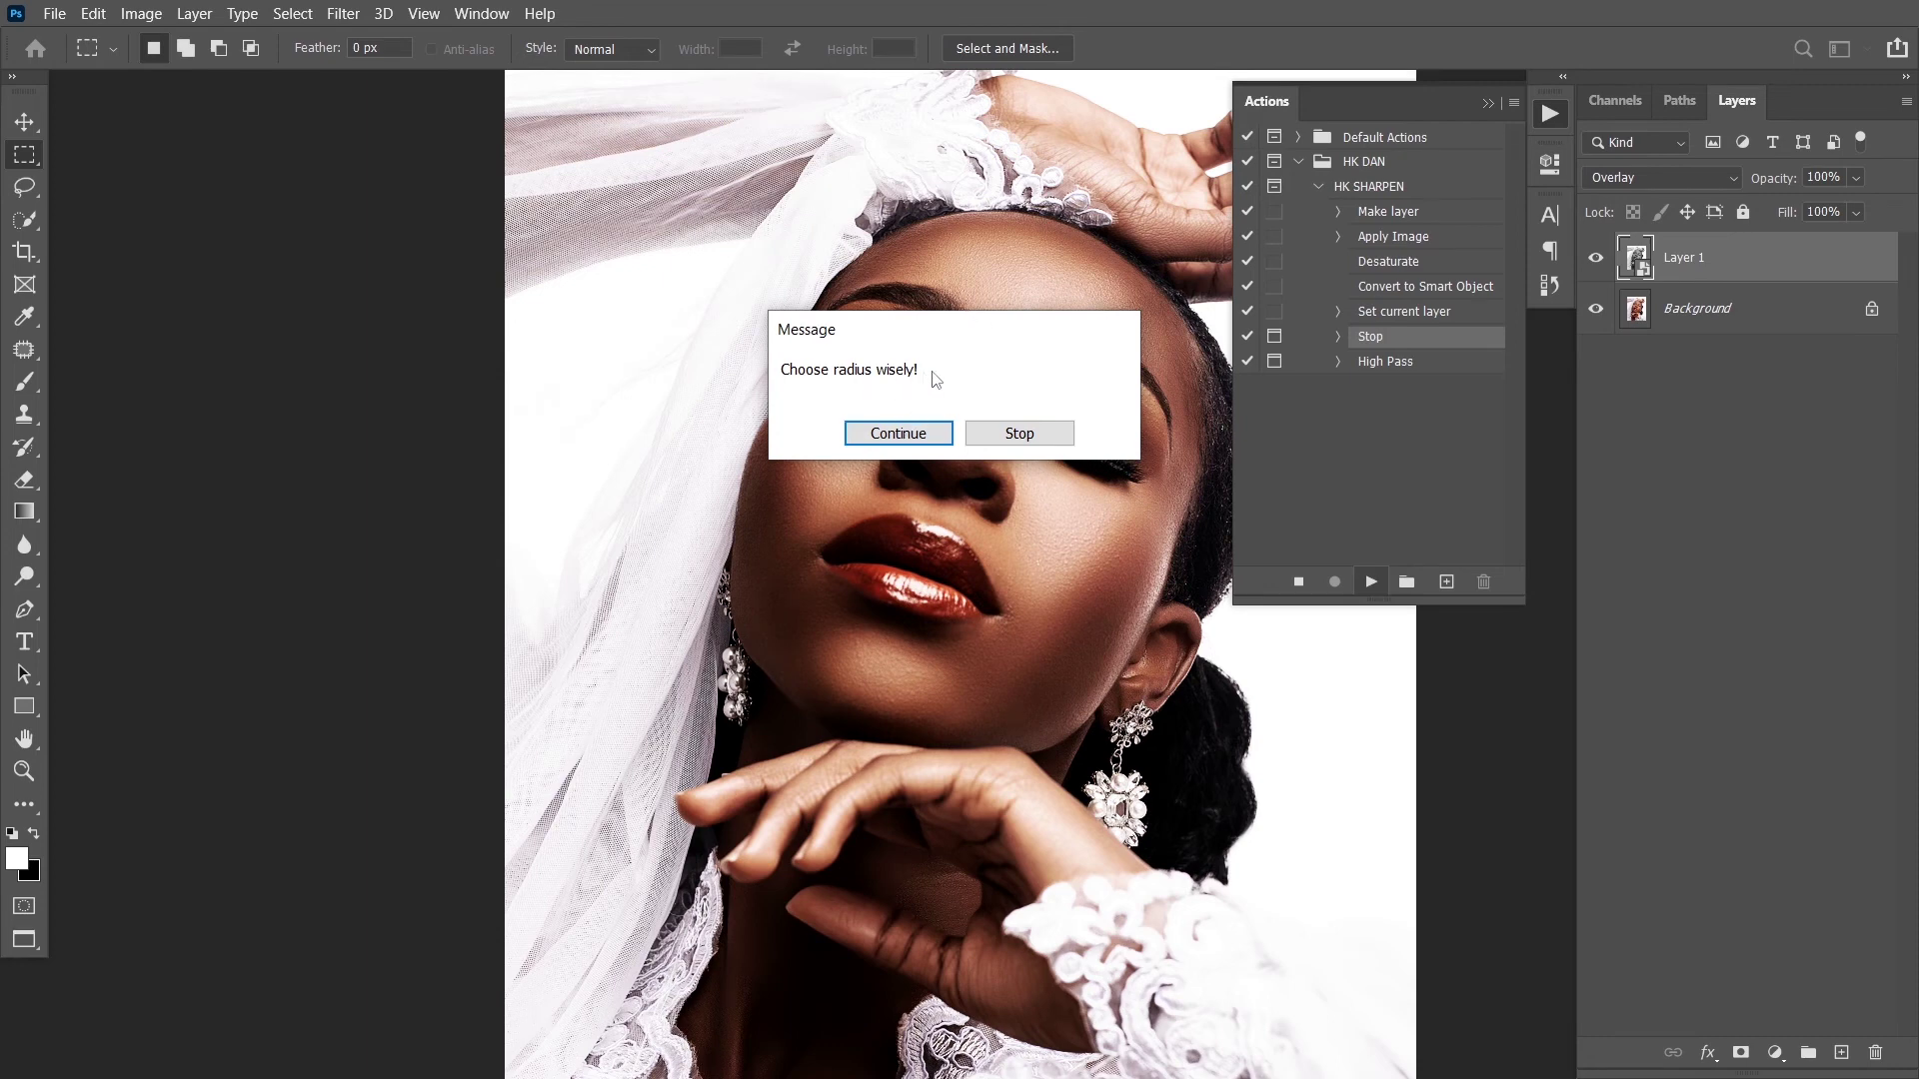
left_click(921, 432)
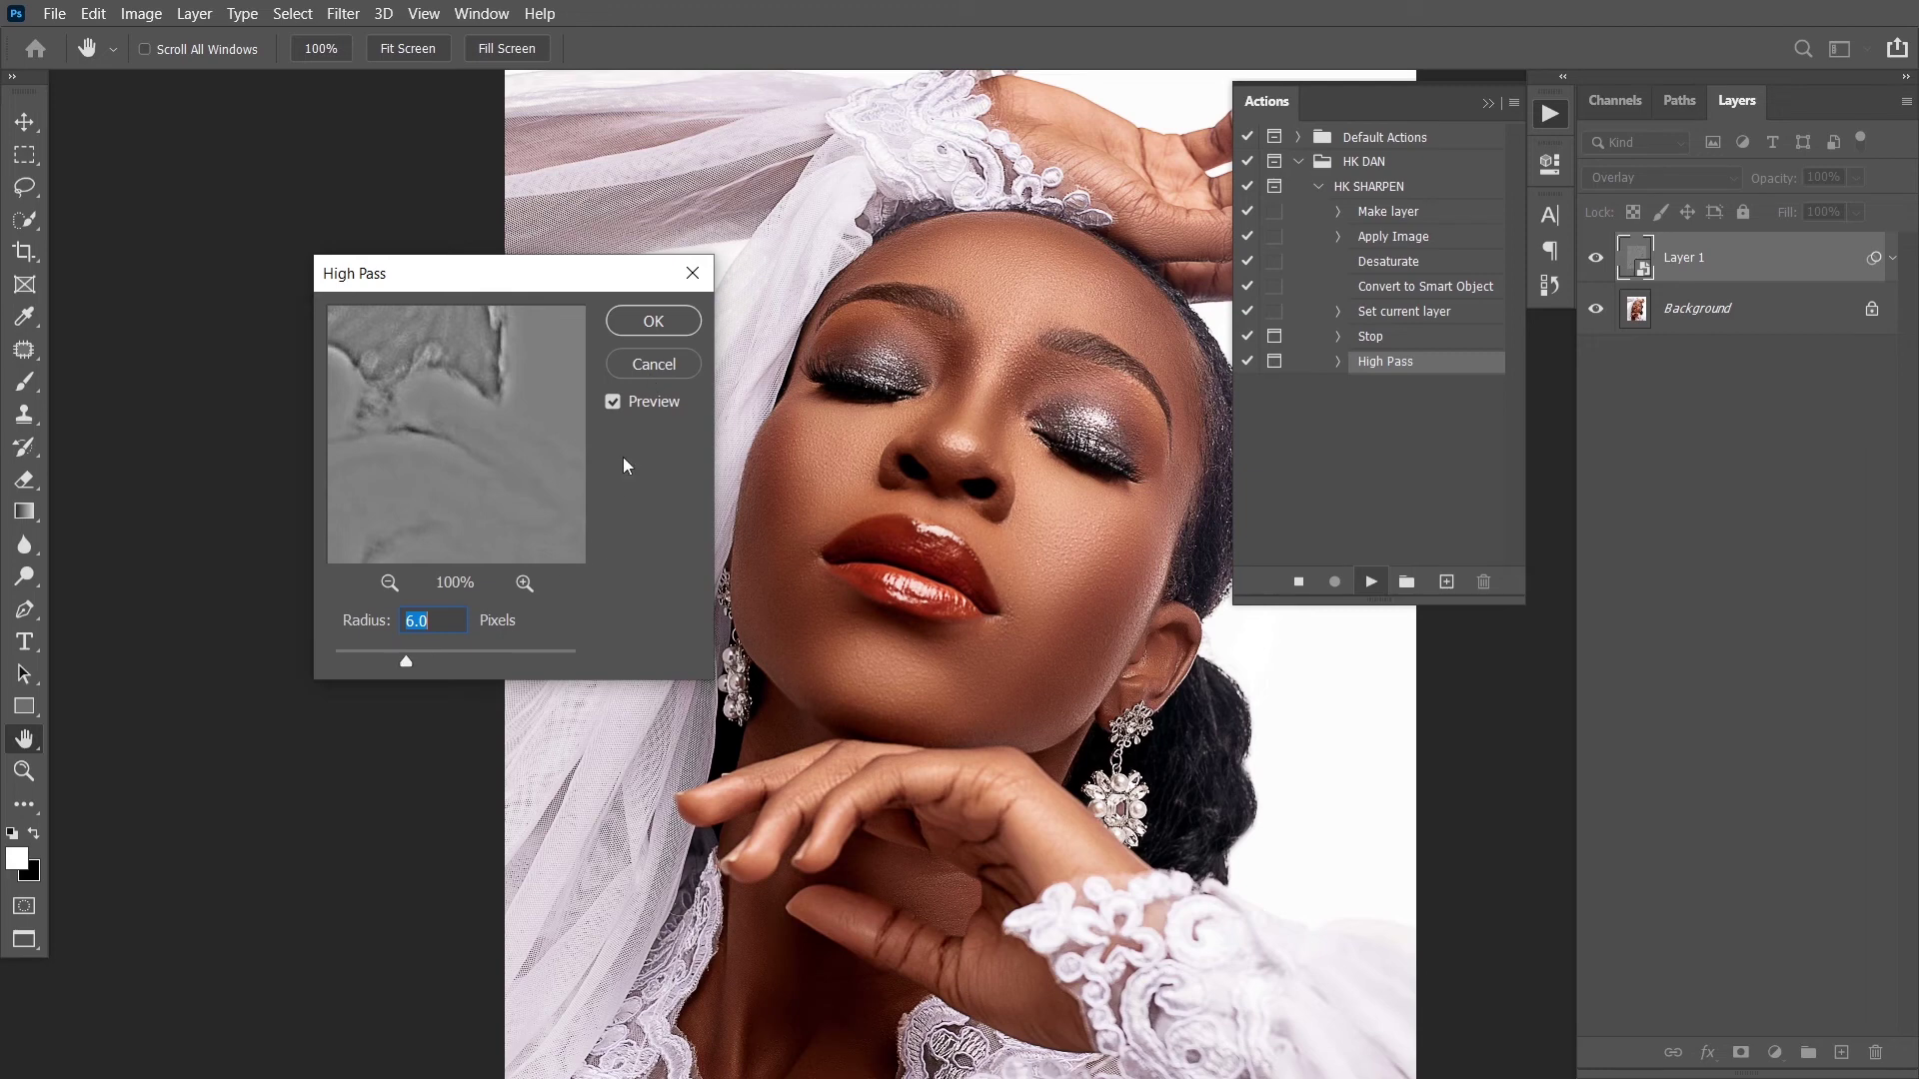
left_click(638, 324)
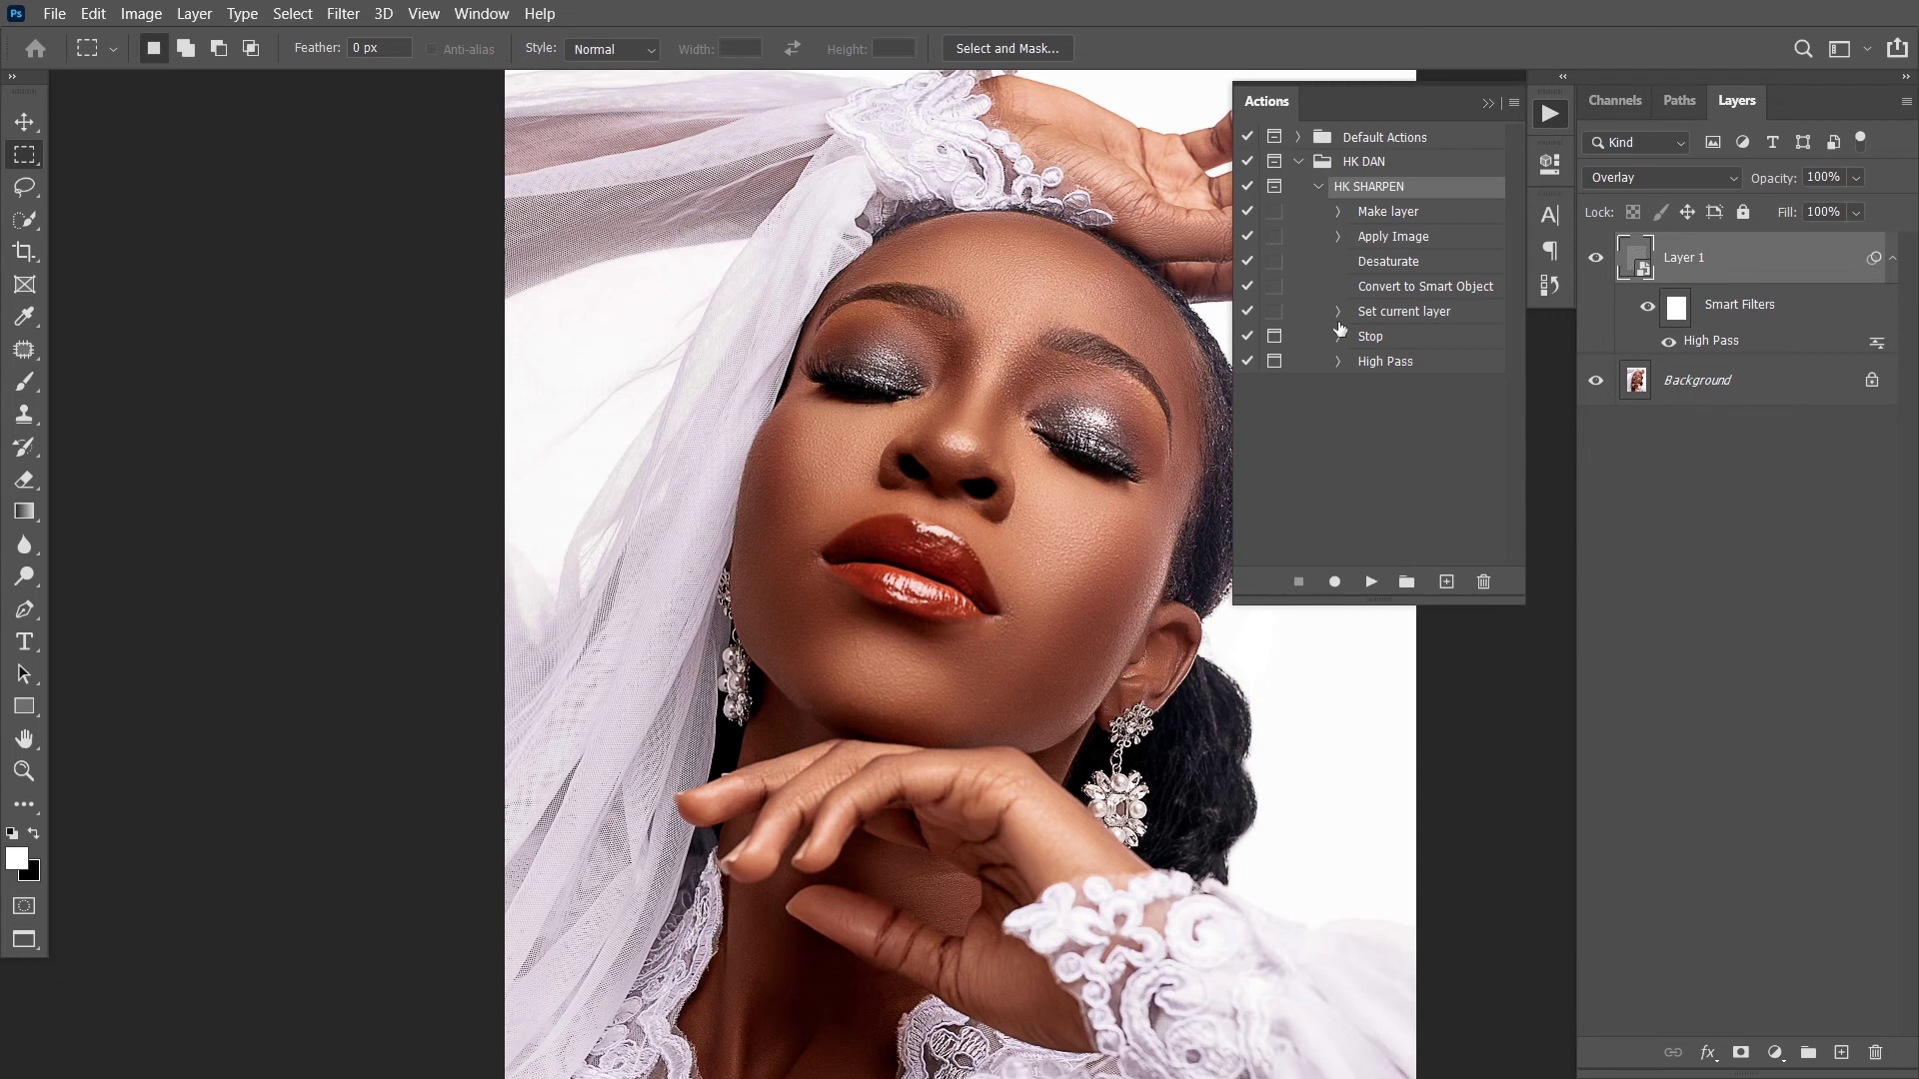
Save the HK DAN action set as the actions file HK DAN in the folder s on the Desktop
left_click(1318, 189)
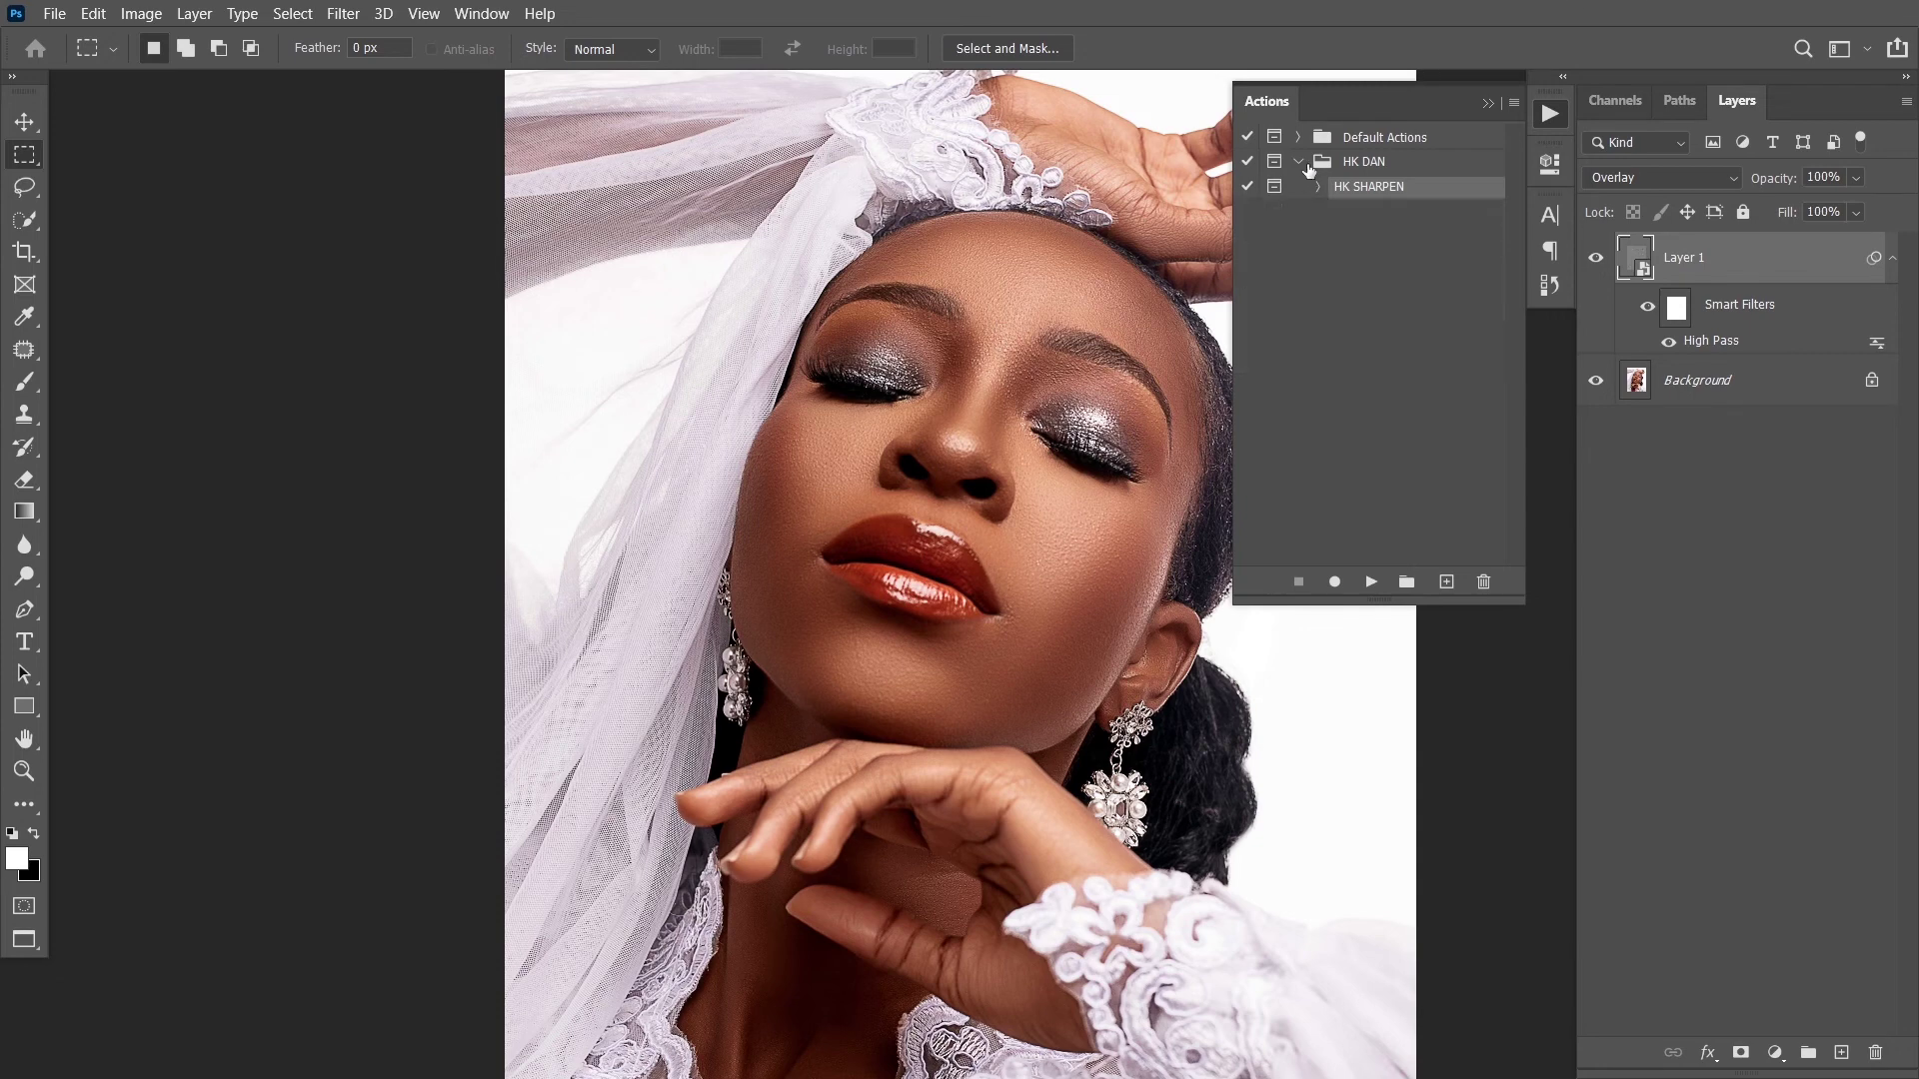
left_click(1298, 162)
double_click(1359, 164)
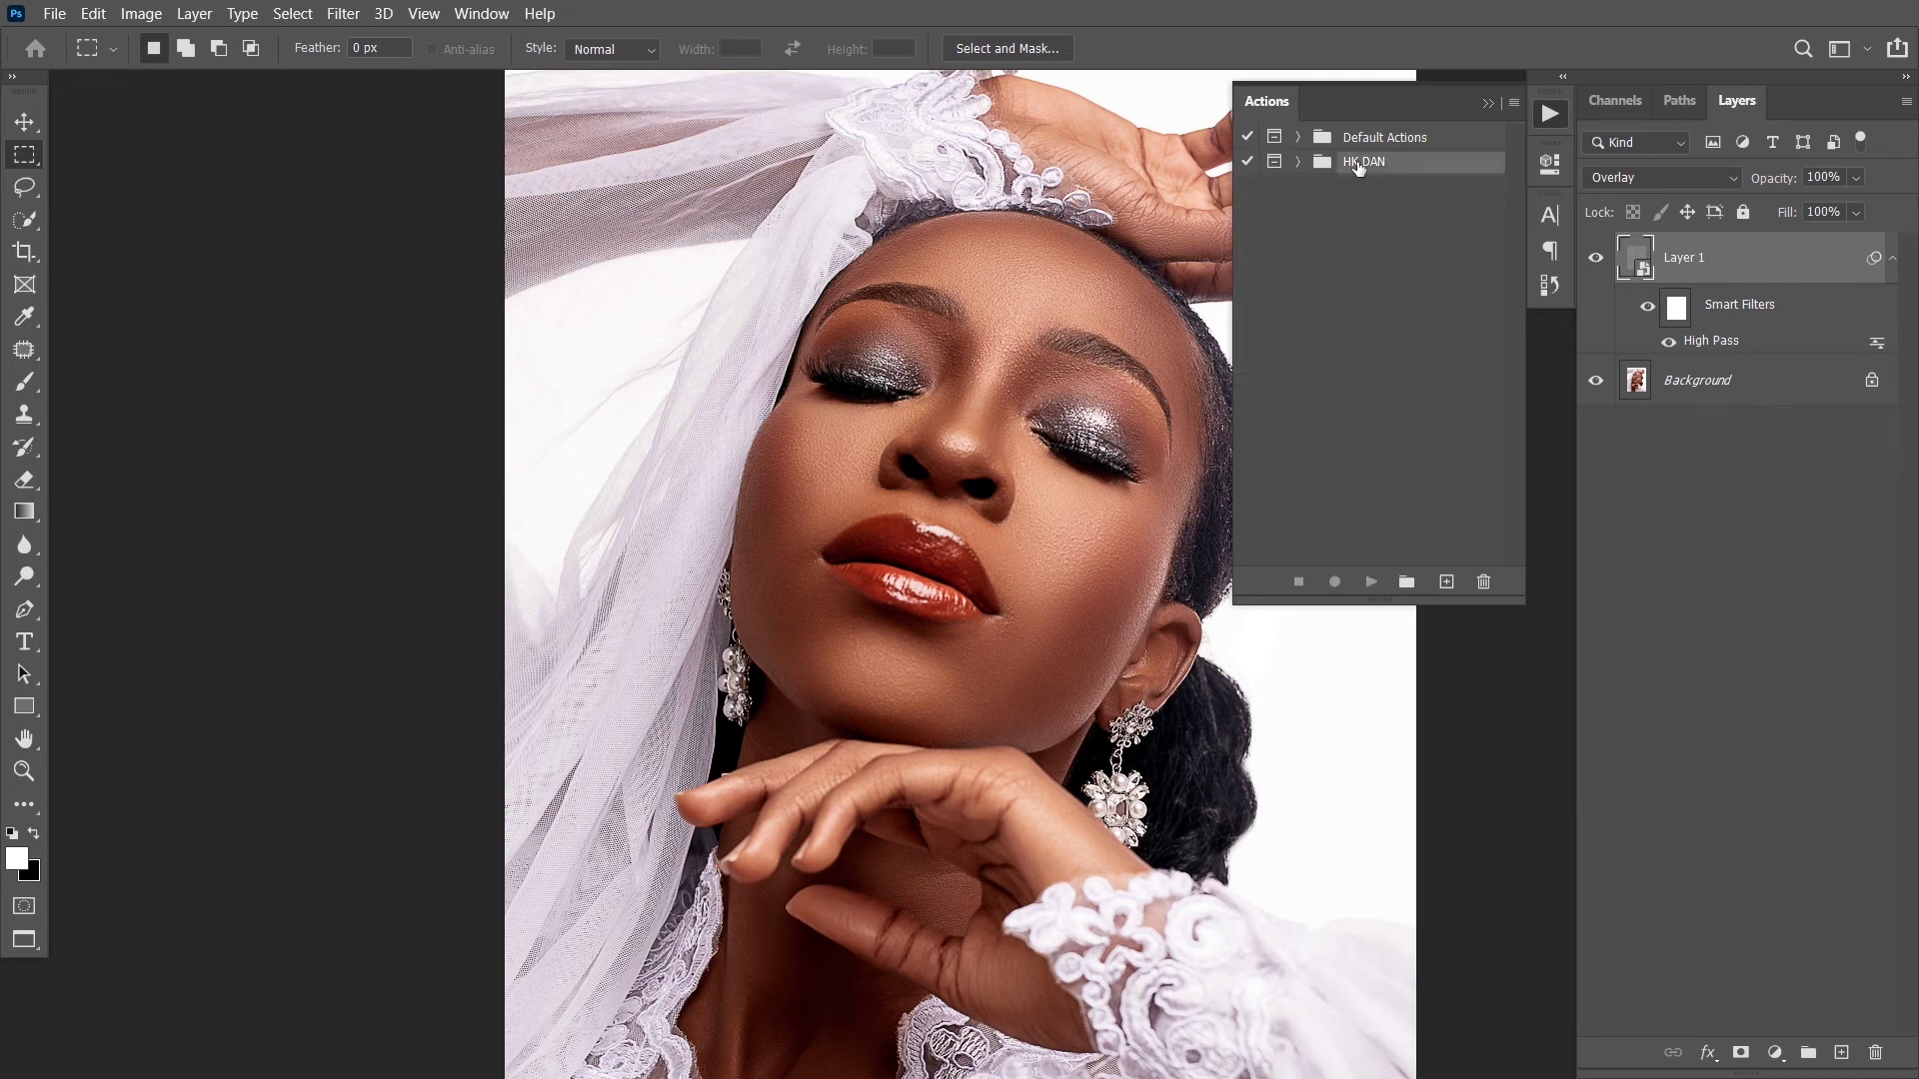
left_click(1468, 173)
left_click(1514, 103)
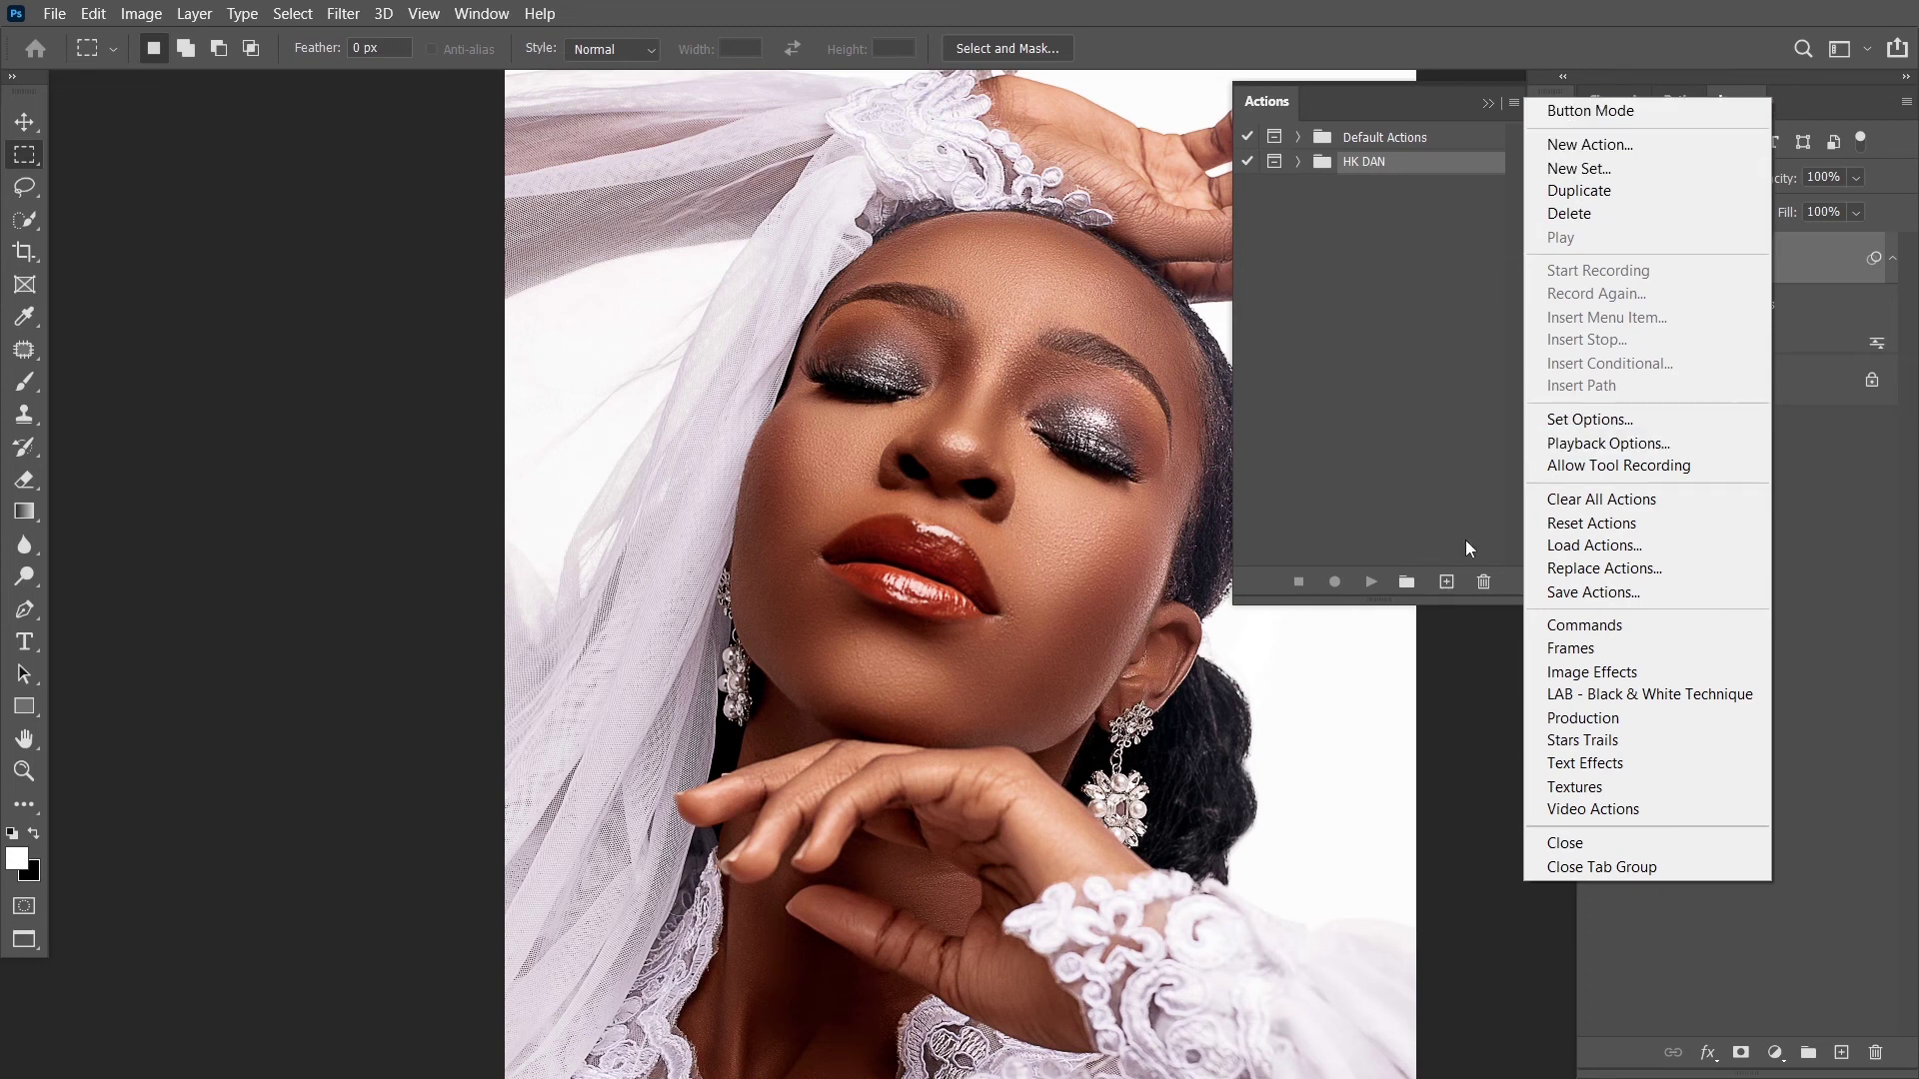
left_click(1555, 592)
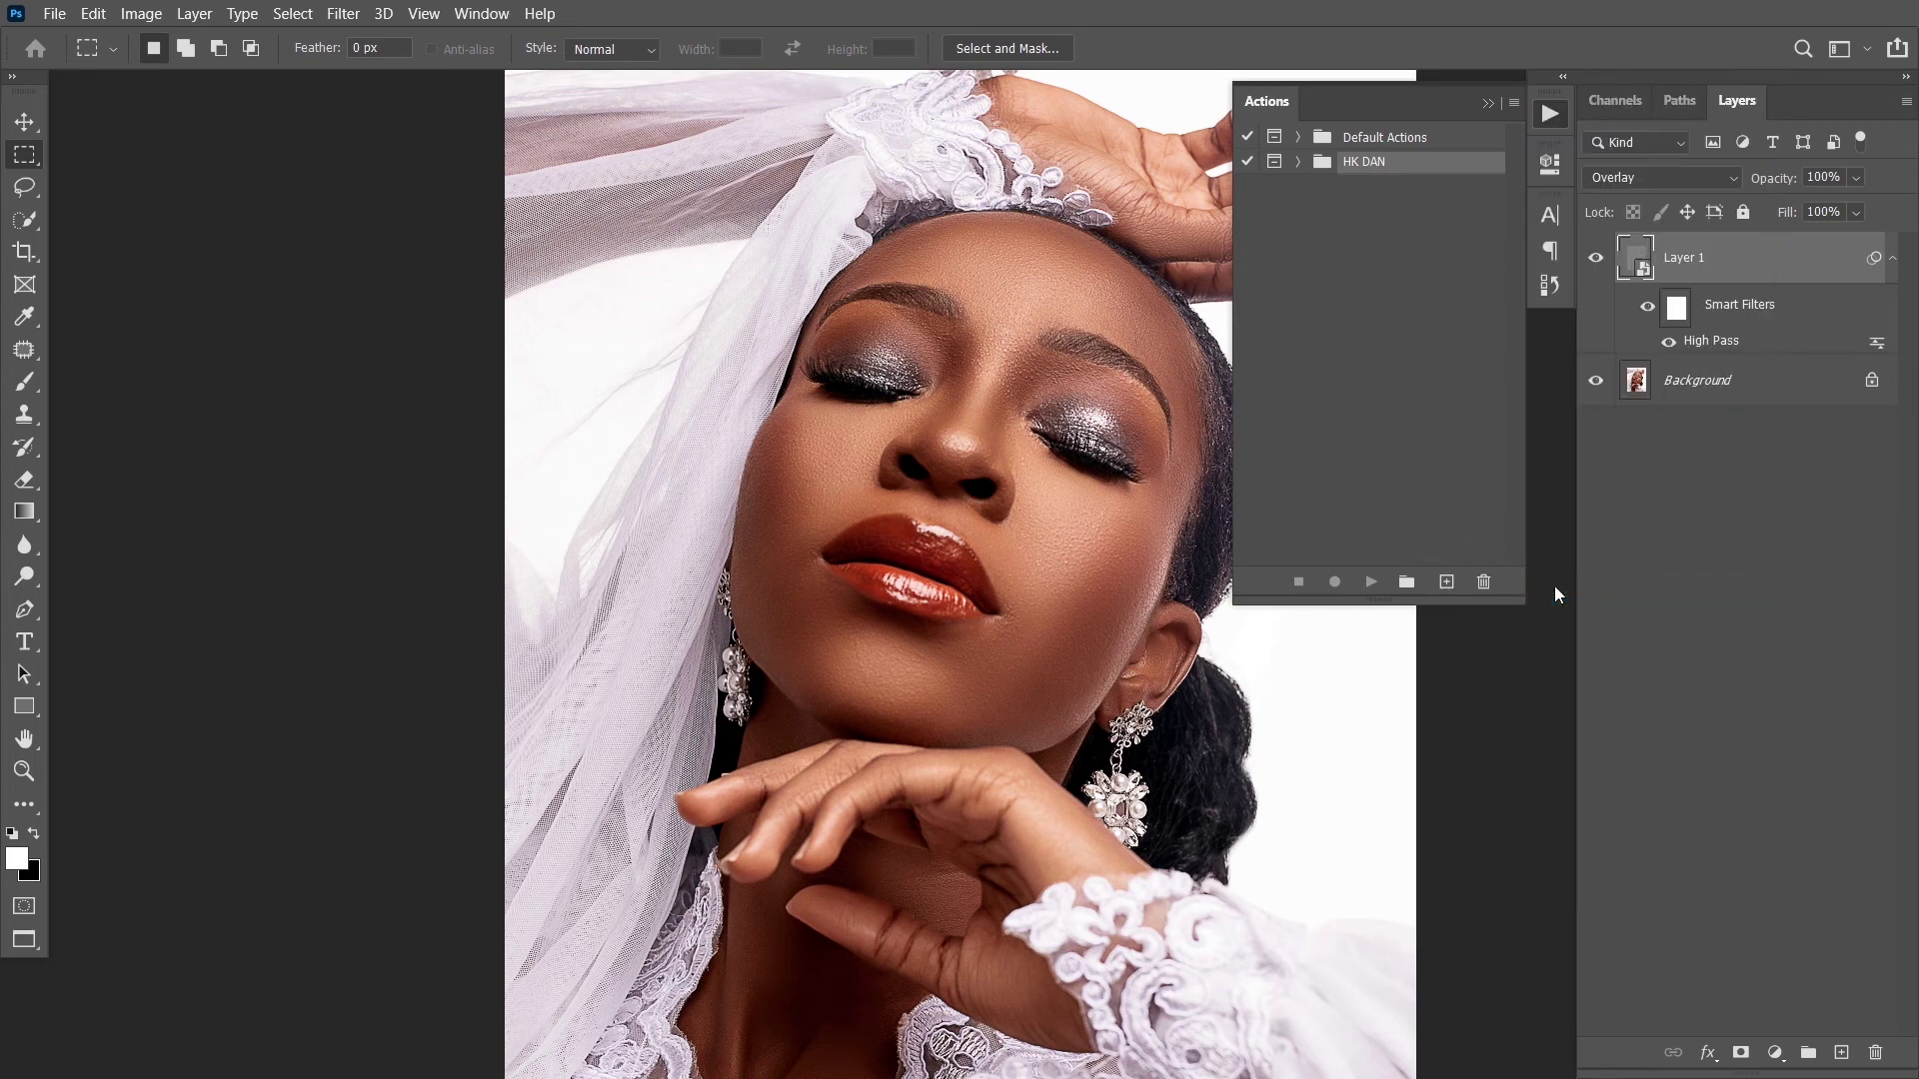
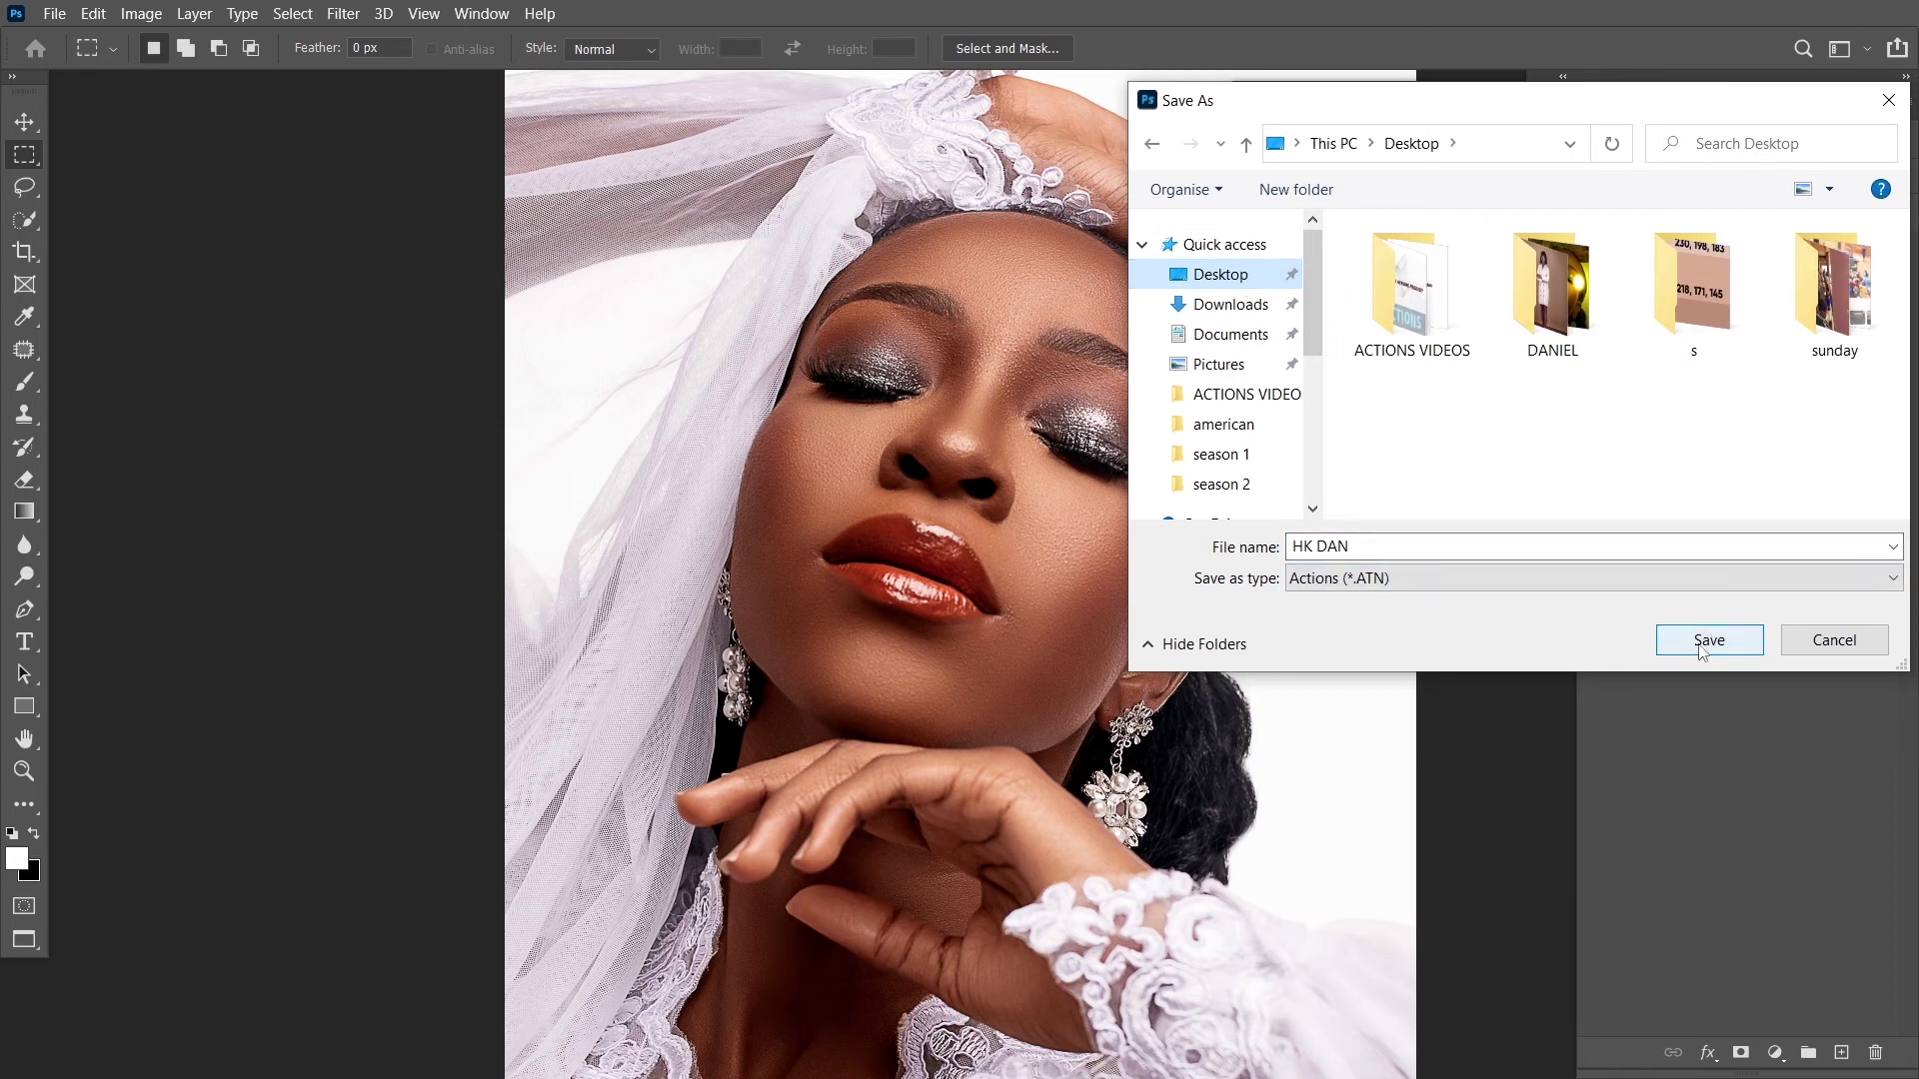
left_click(1696, 285)
double_click(1706, 282)
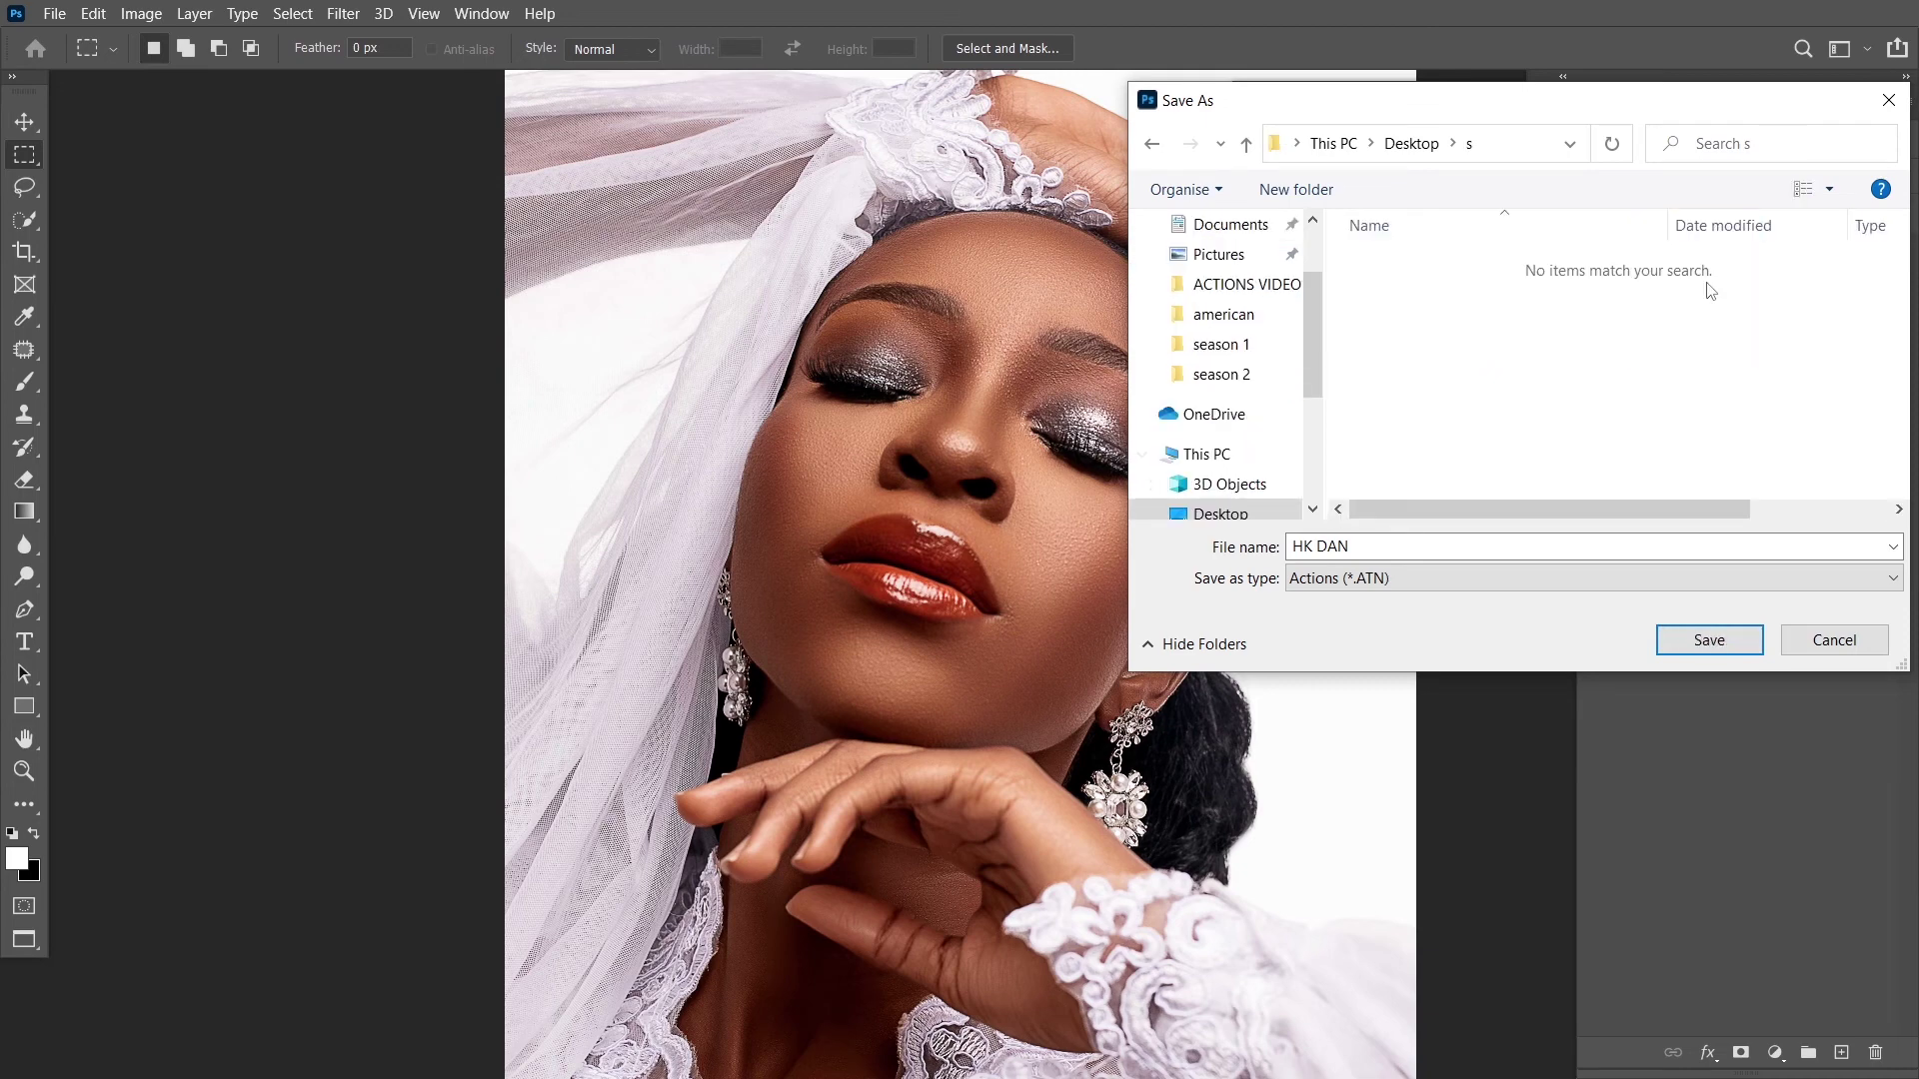
left_click(1702, 645)
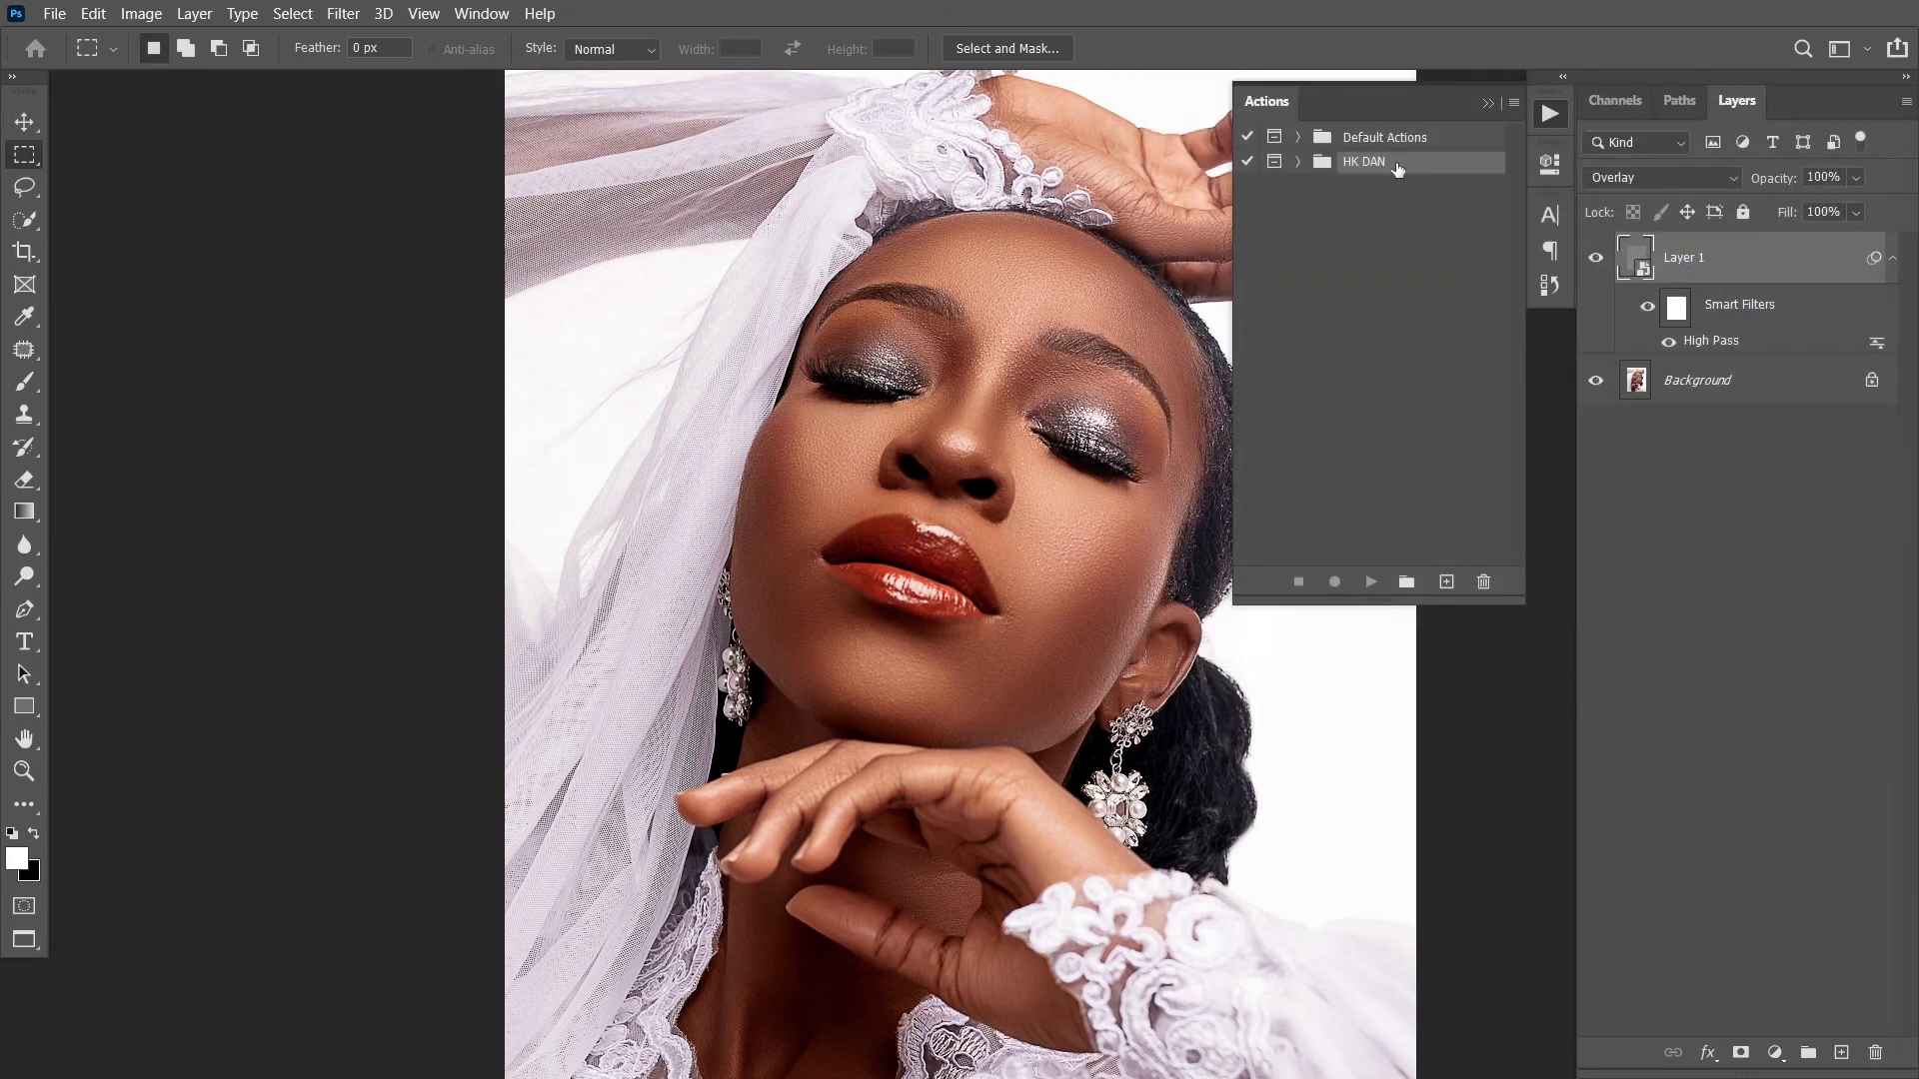
Delete the HK DAN set from the actions list and Layer 1 from the portrait
left_click_drag(1398, 168, 1486, 586)
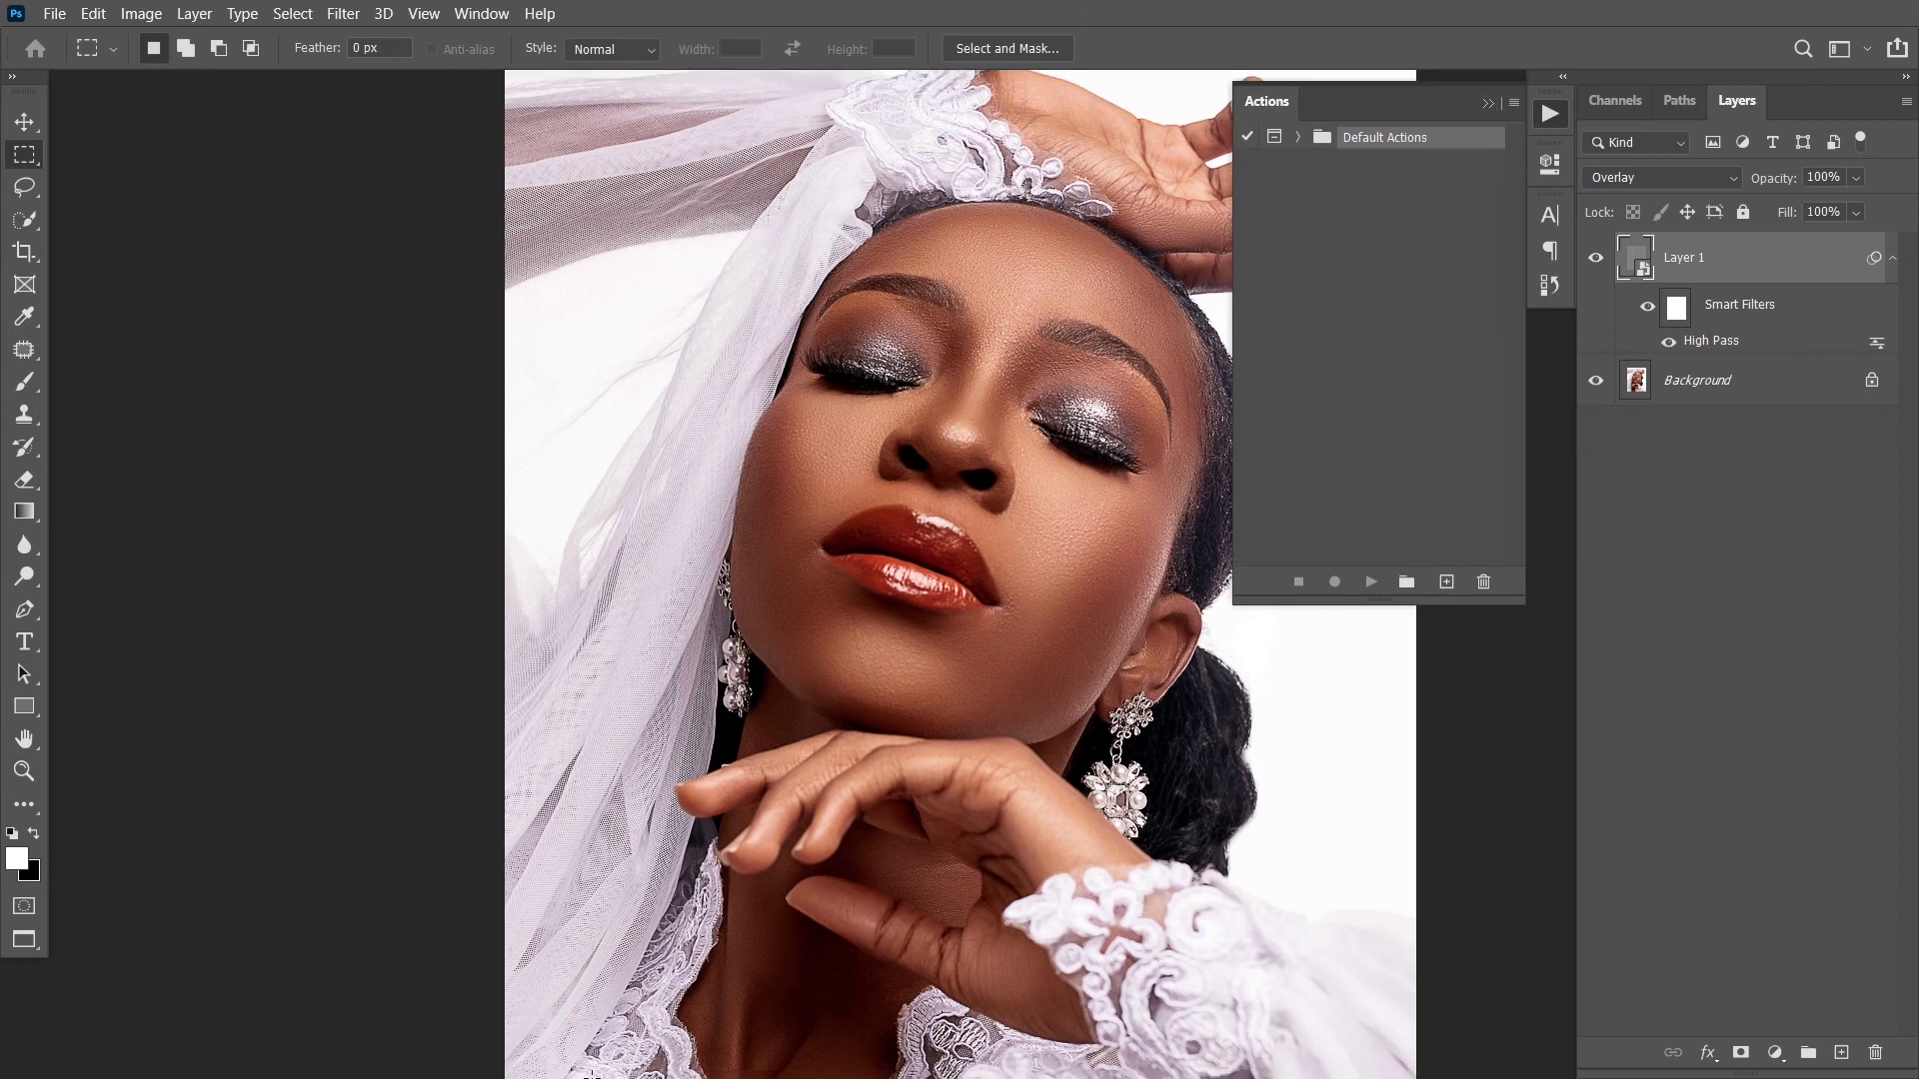
left_click_drag(593, 984, 846, 1078)
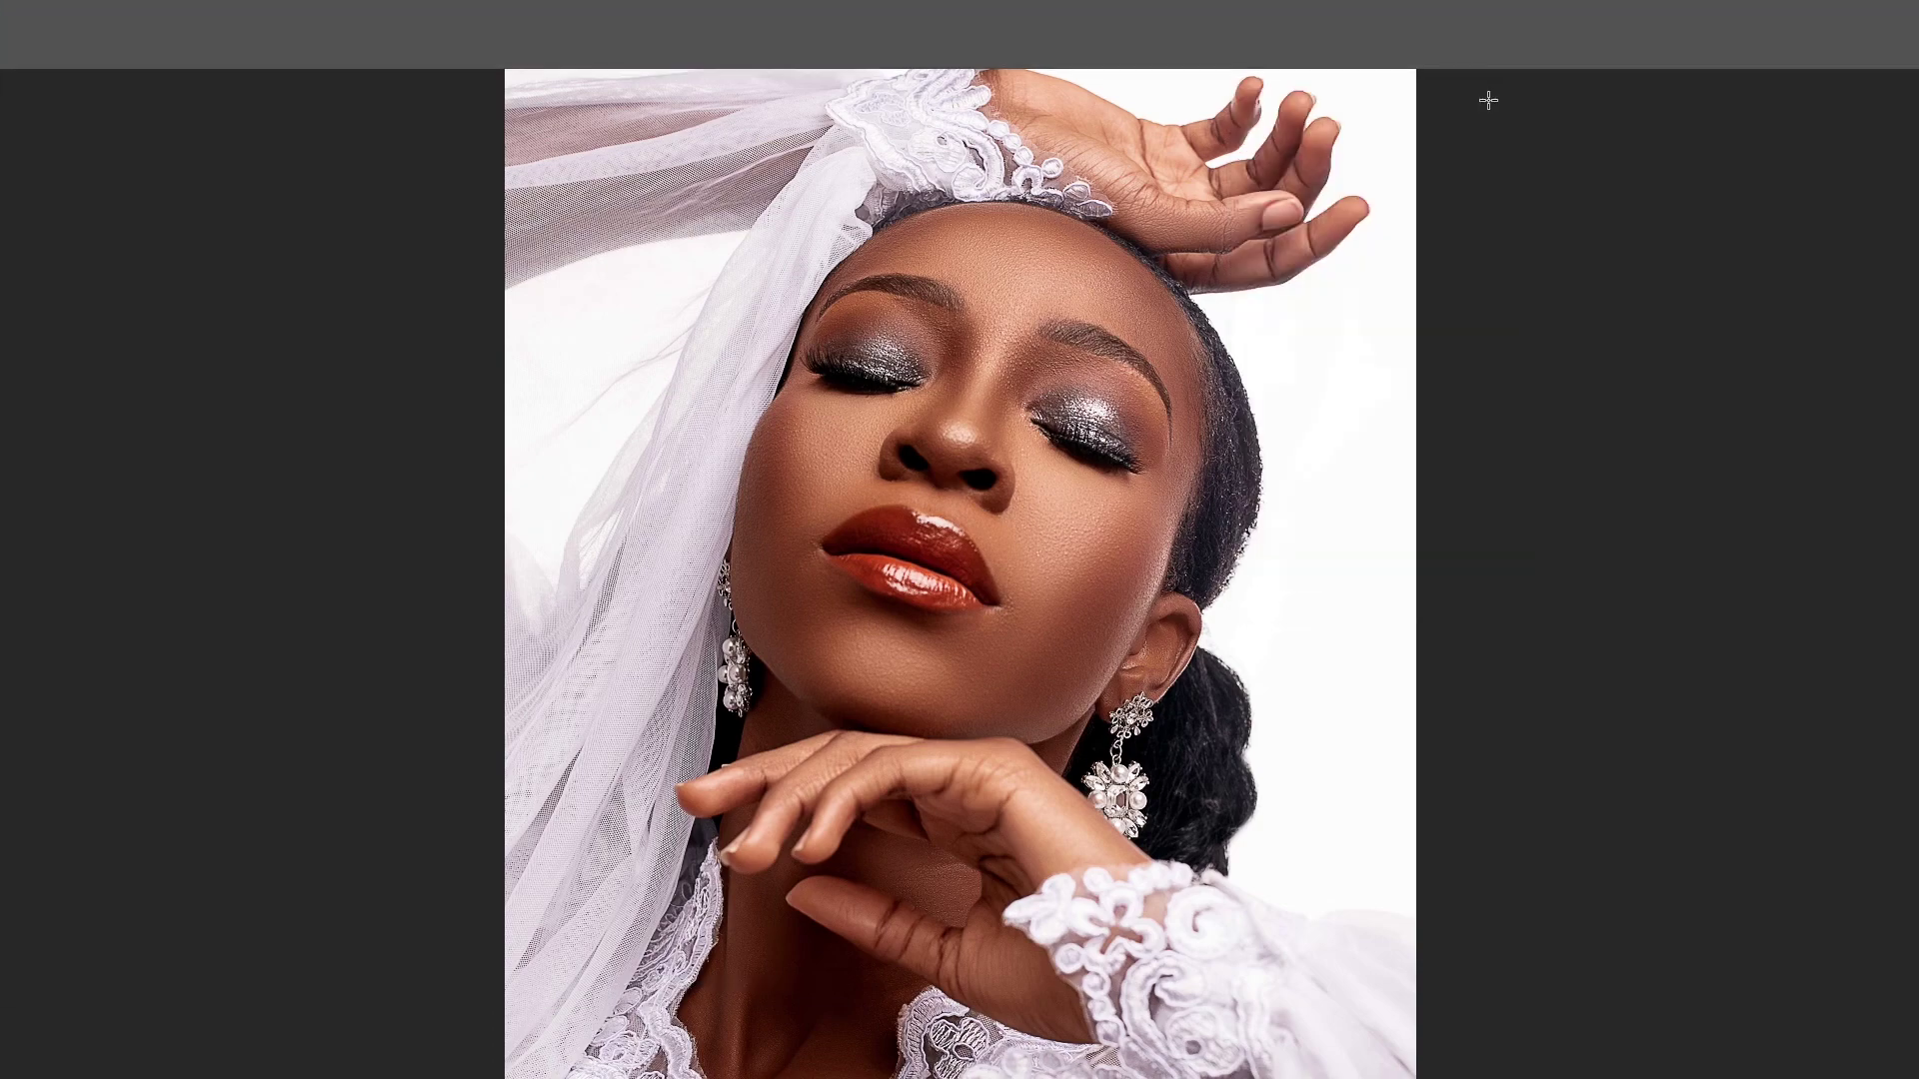
key("f")
key("f")
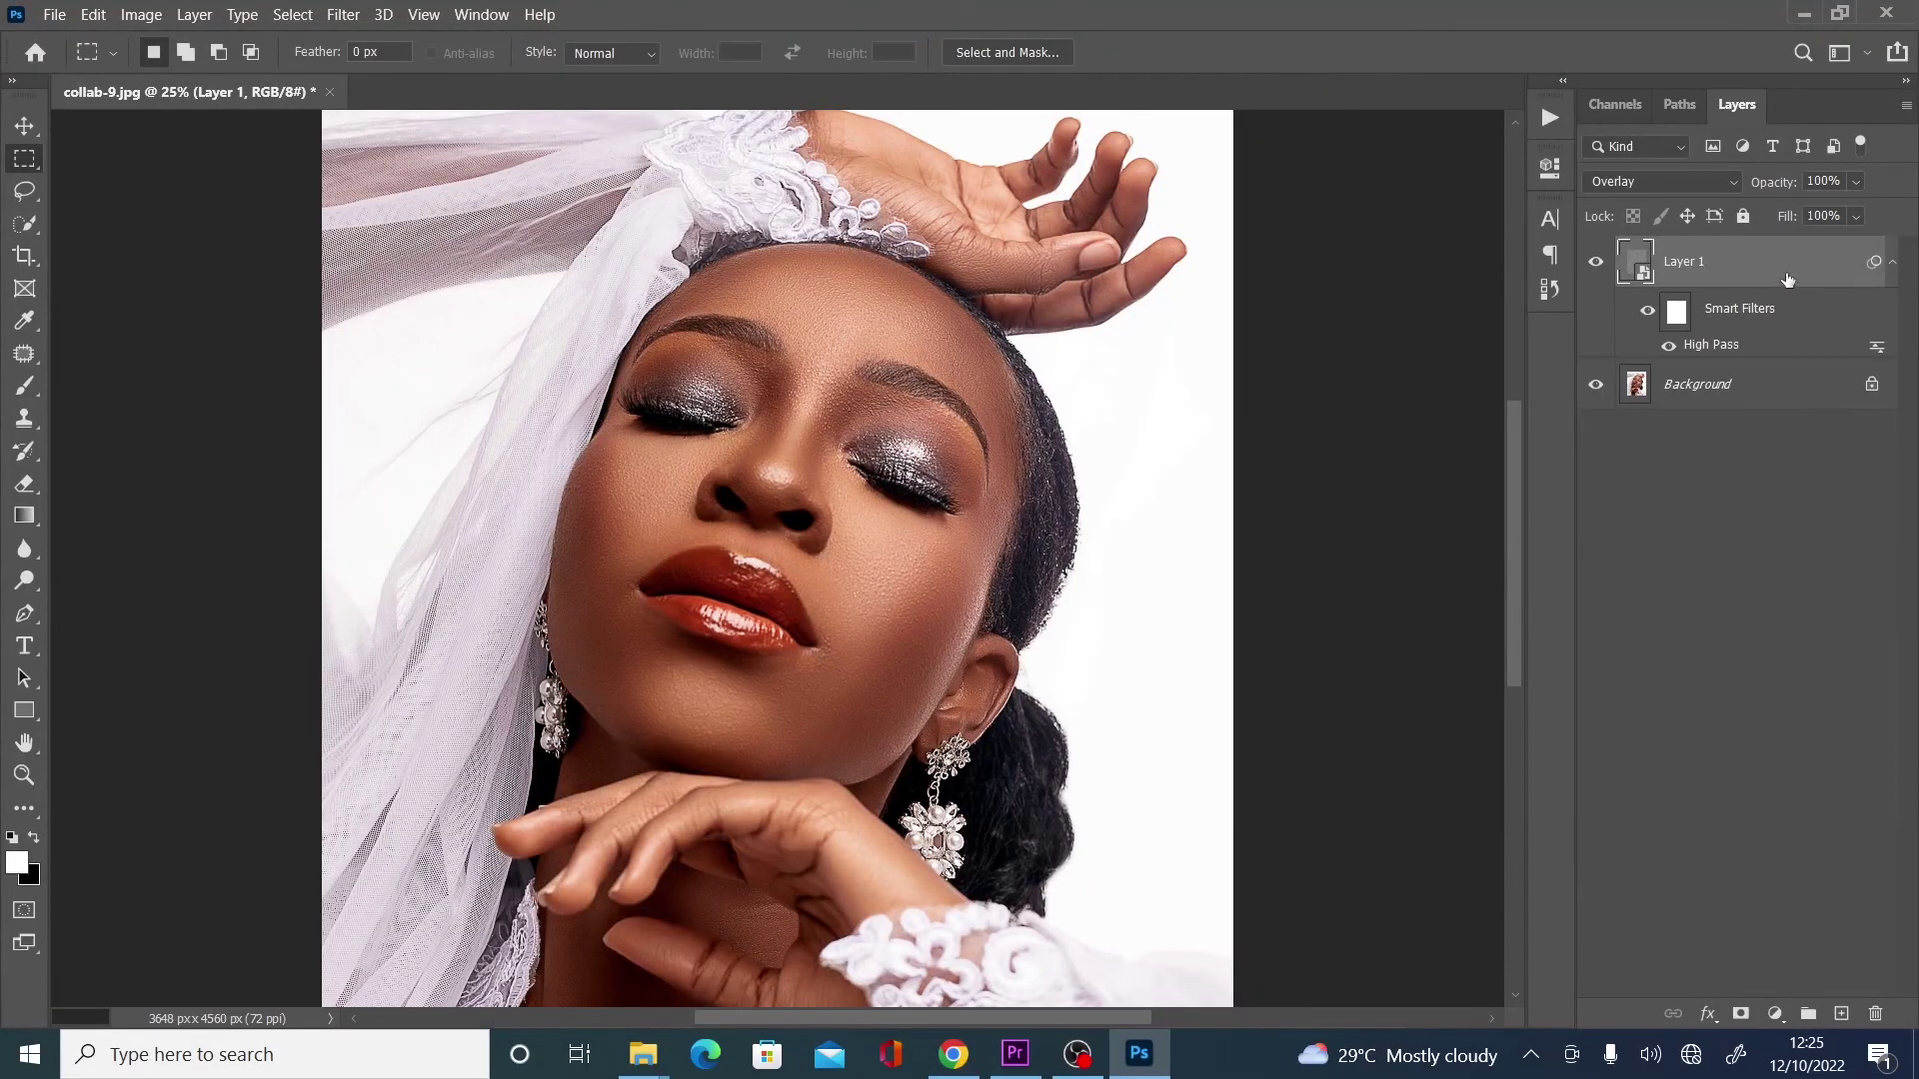
left_click_drag(1788, 283, 1877, 1011)
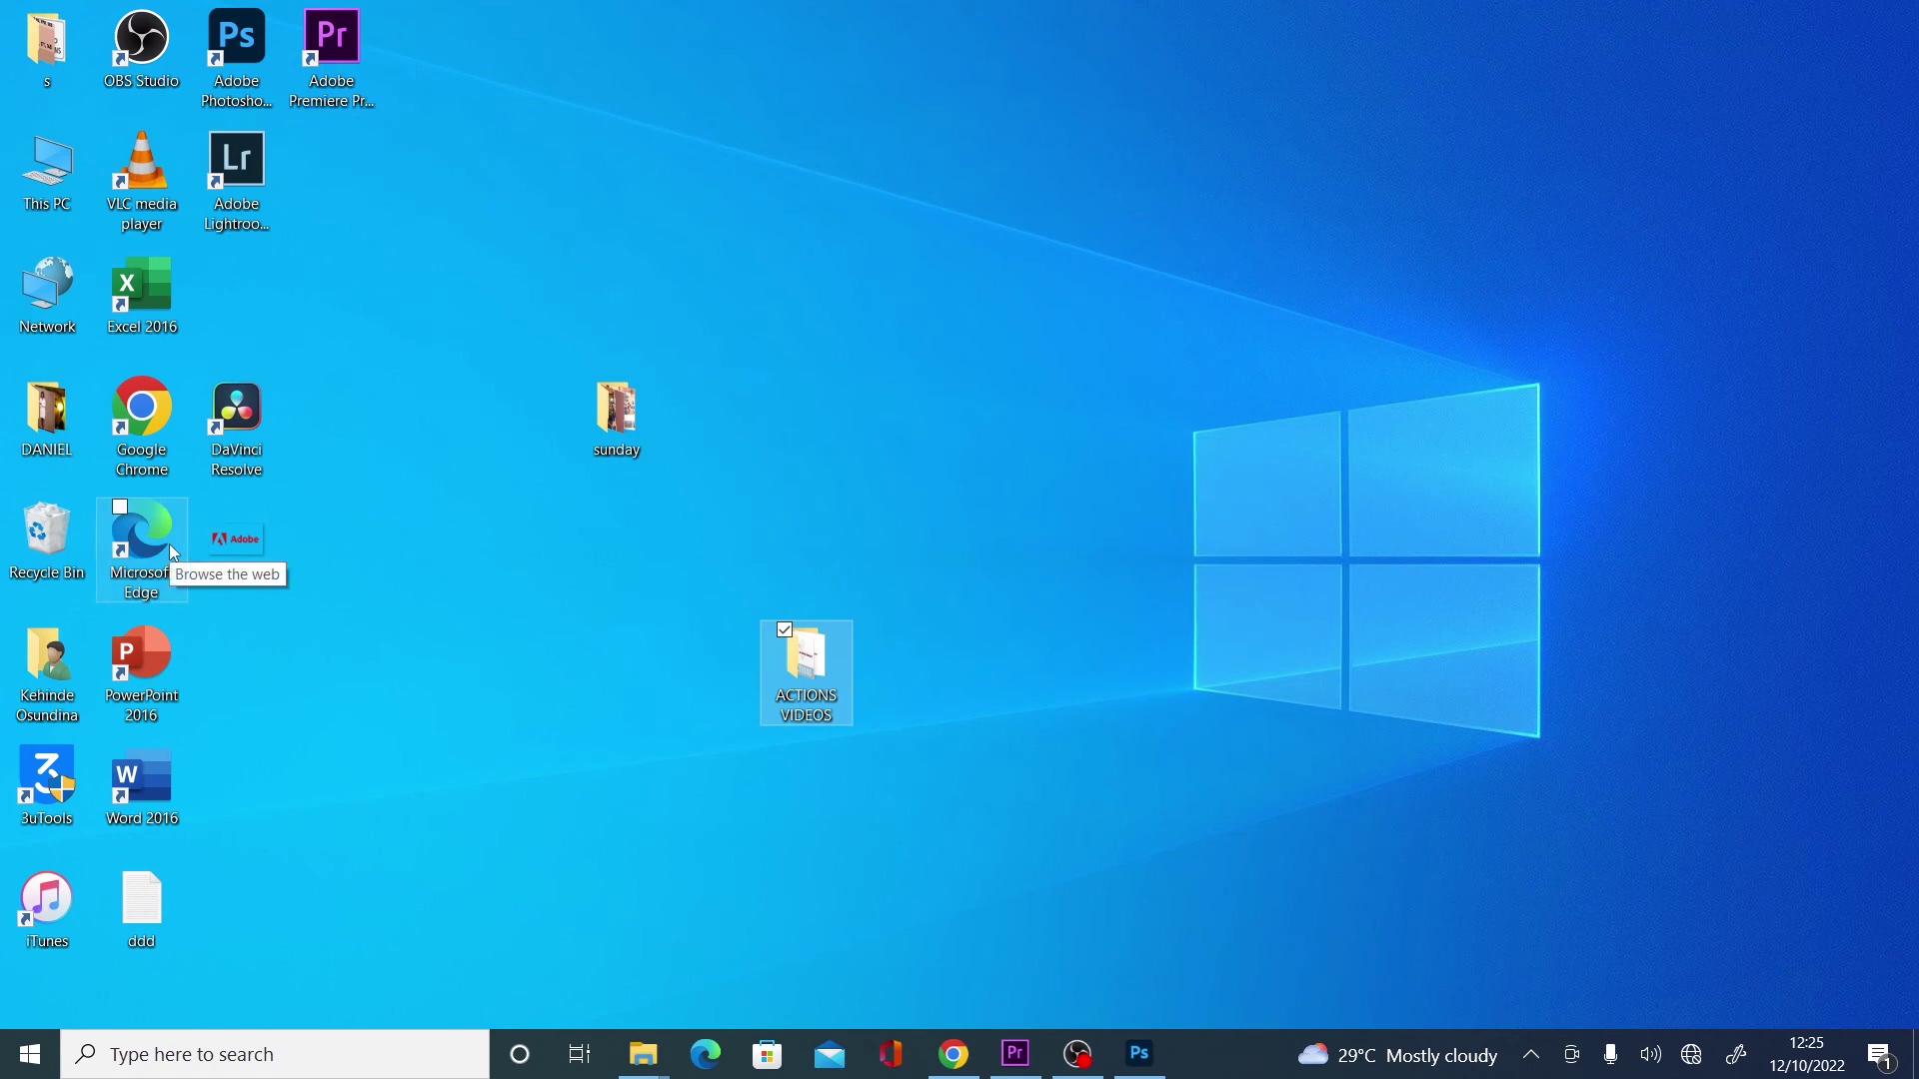
Switch to the Windows desktop, open the folder s to check for the saved actions file, and return to Photoshop
left_click(71, 51)
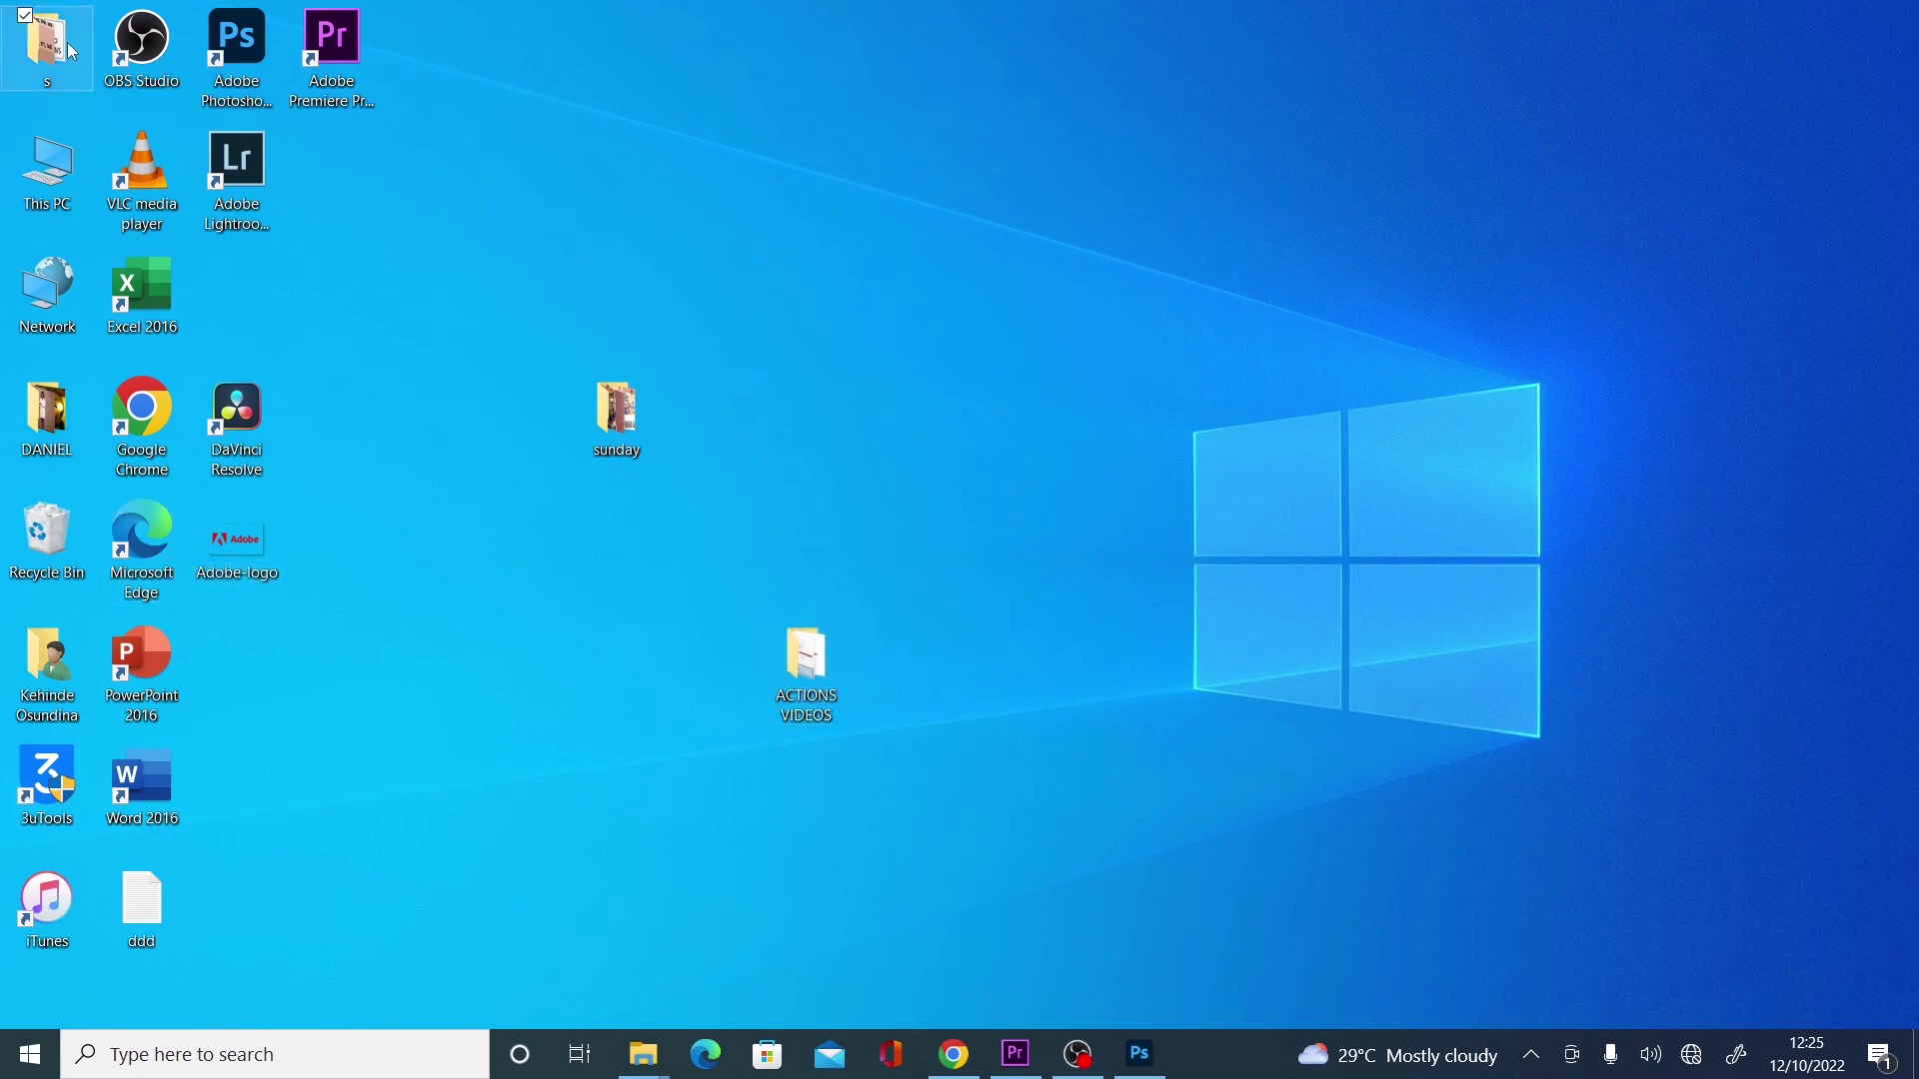
double_click(71, 51)
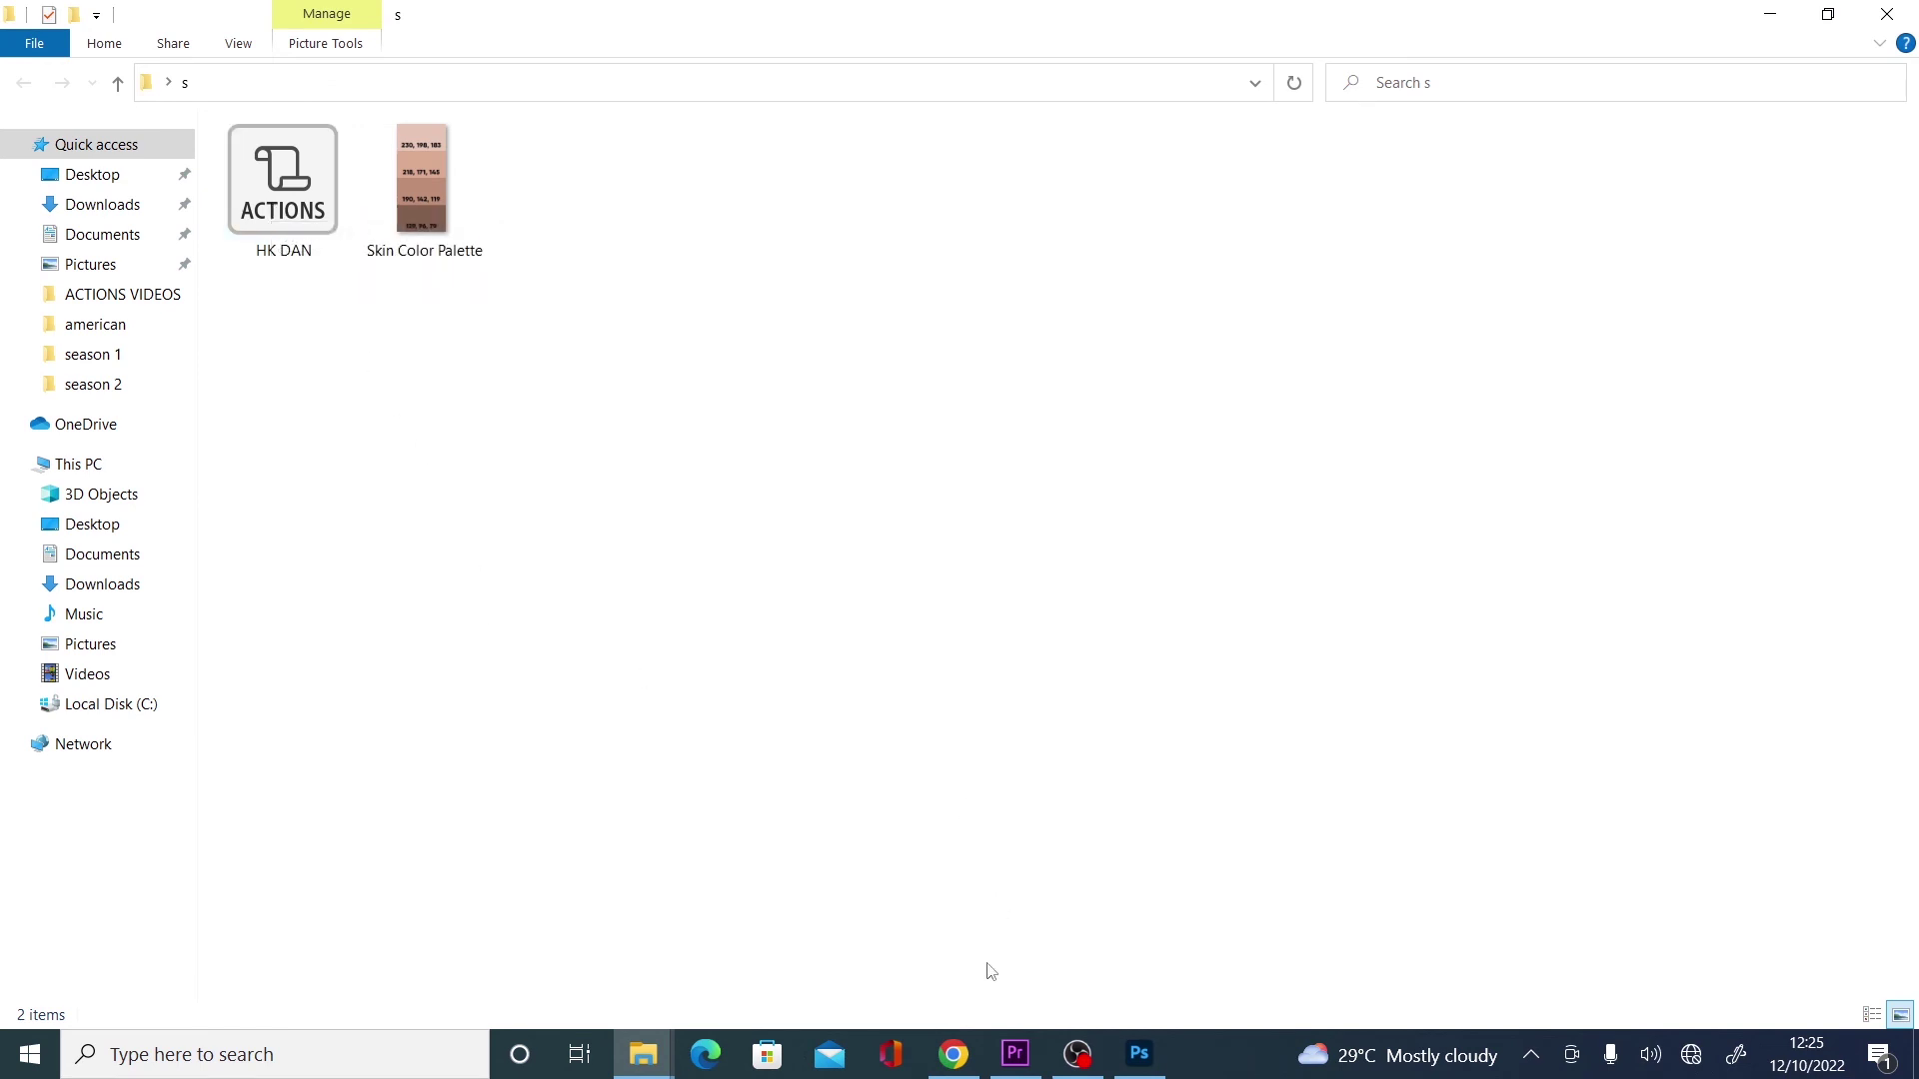
left_click(1139, 1055)
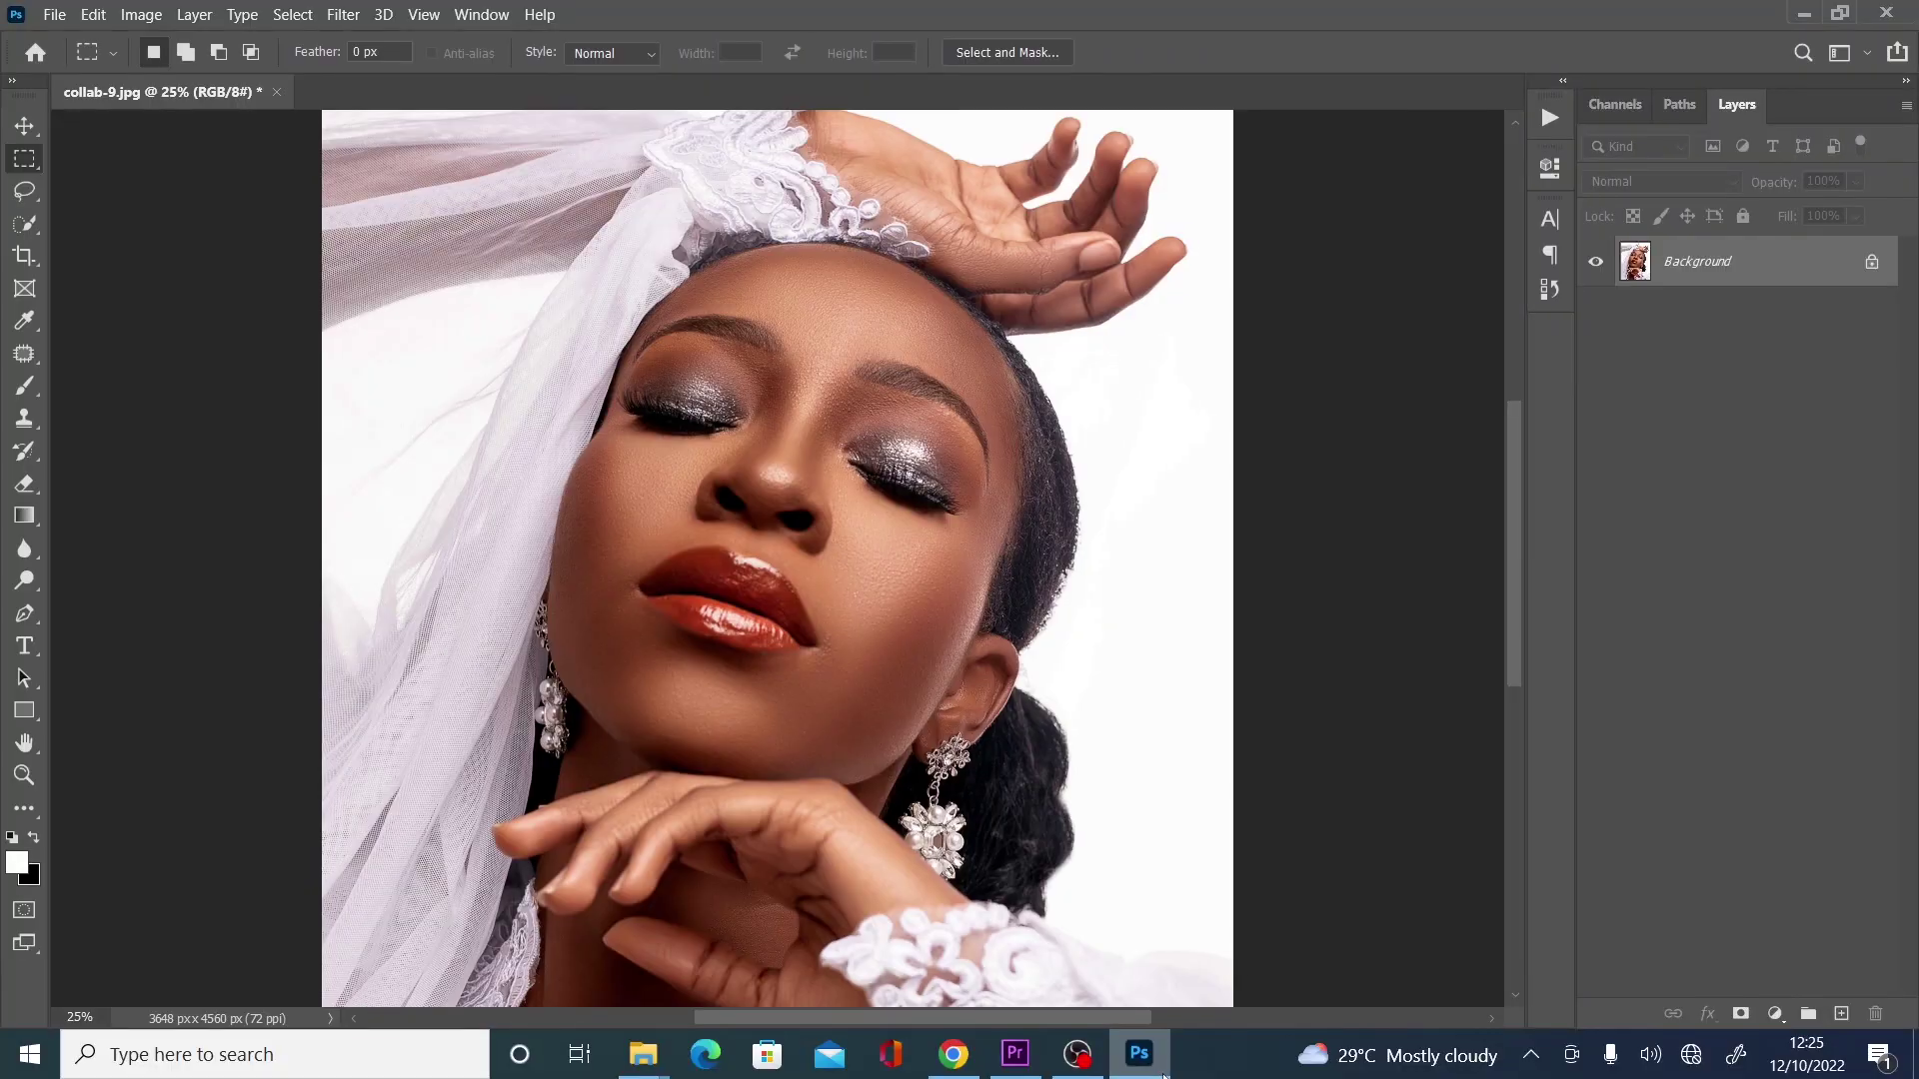
Load the HK DAN actions file from the folder s on the Desktop
key("f")
left_click(1560, 115)
left_click(1514, 103)
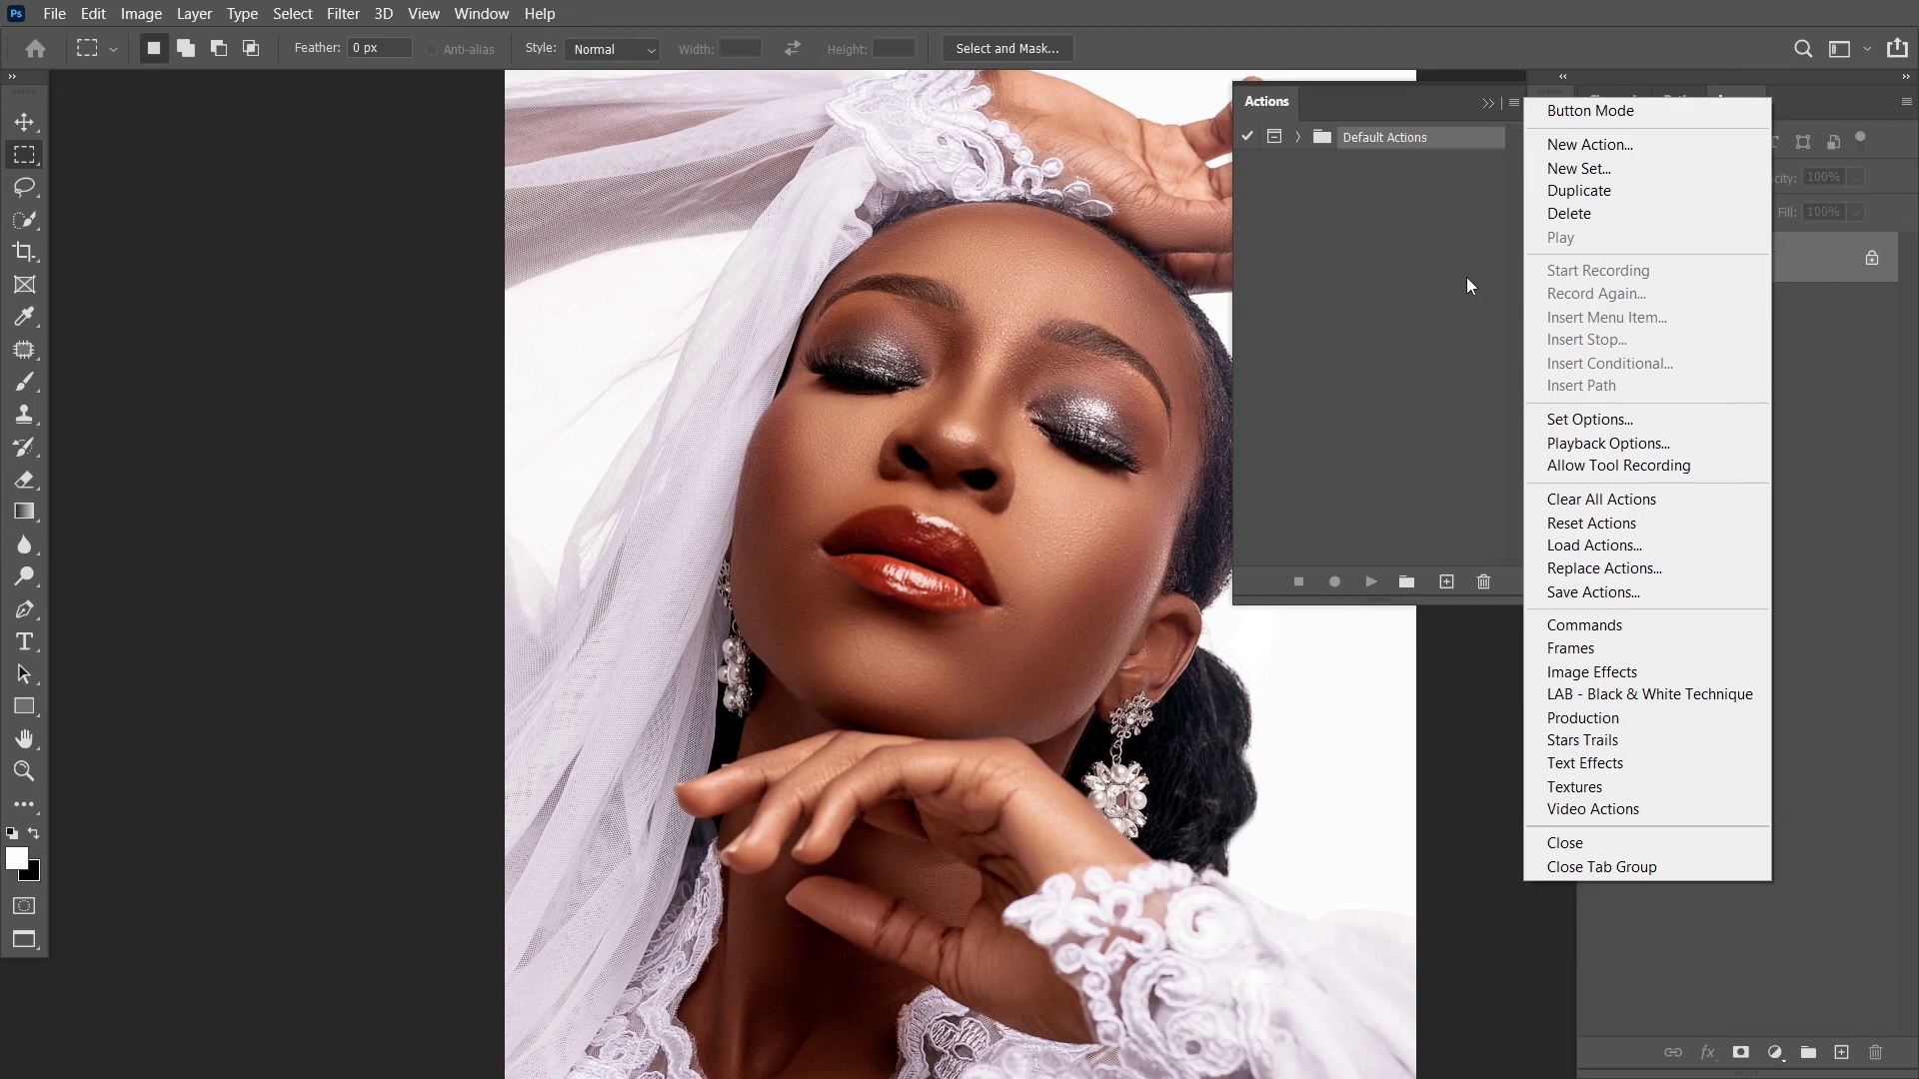
left_click(1609, 545)
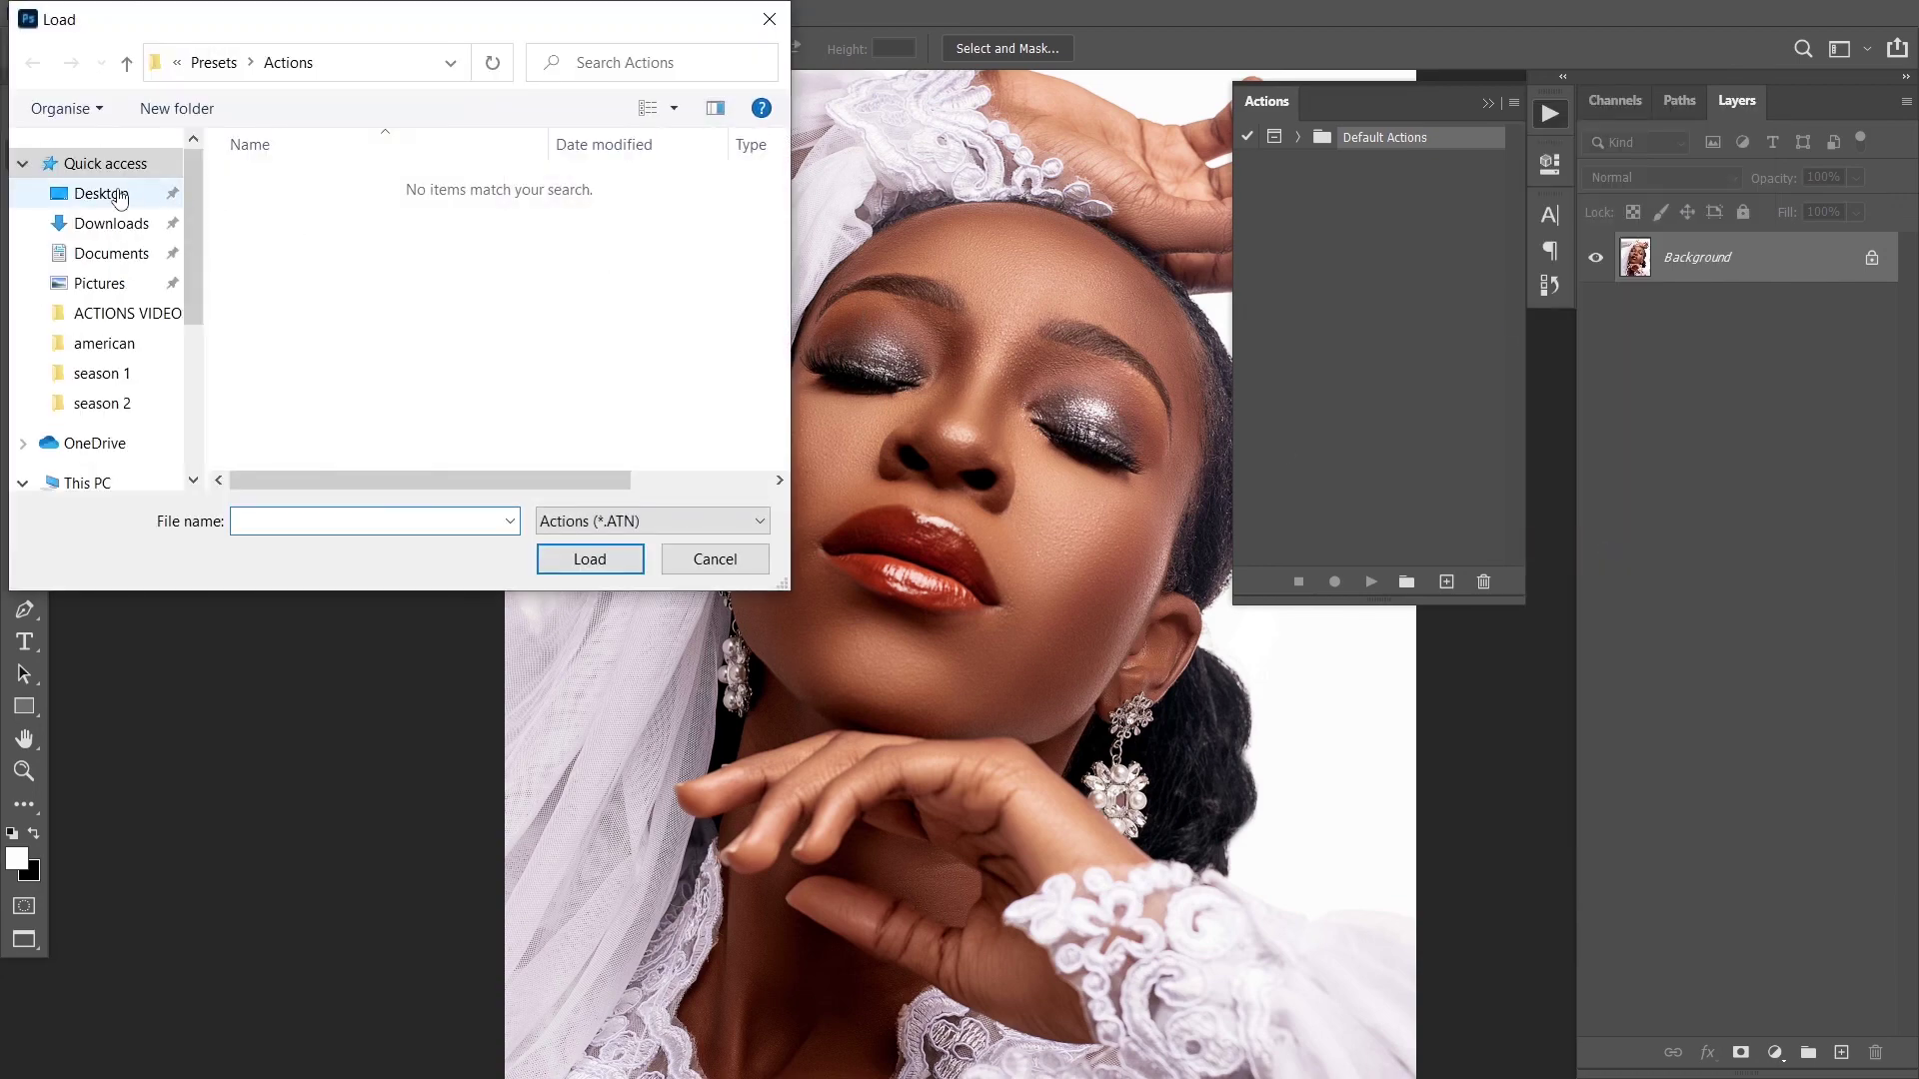
left_click(135, 195)
double_click(562, 216)
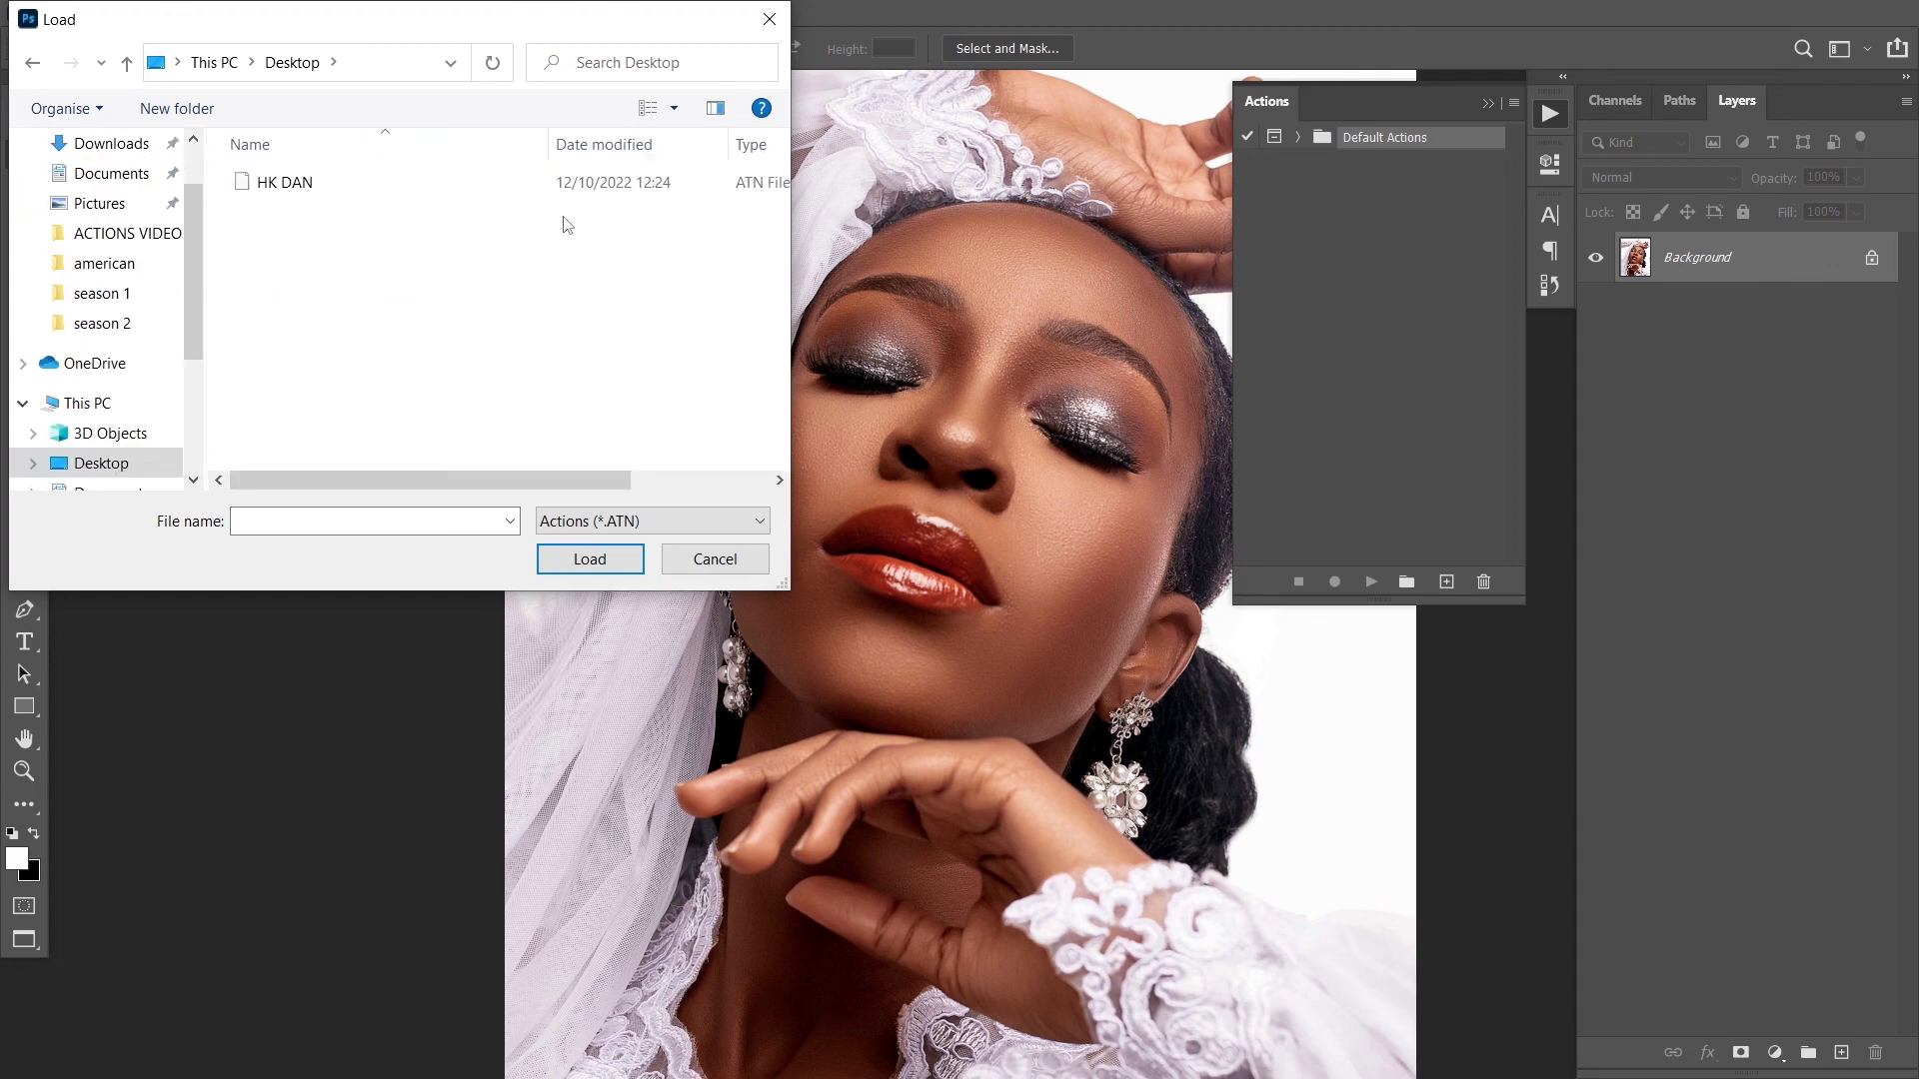
left_click(369, 193)
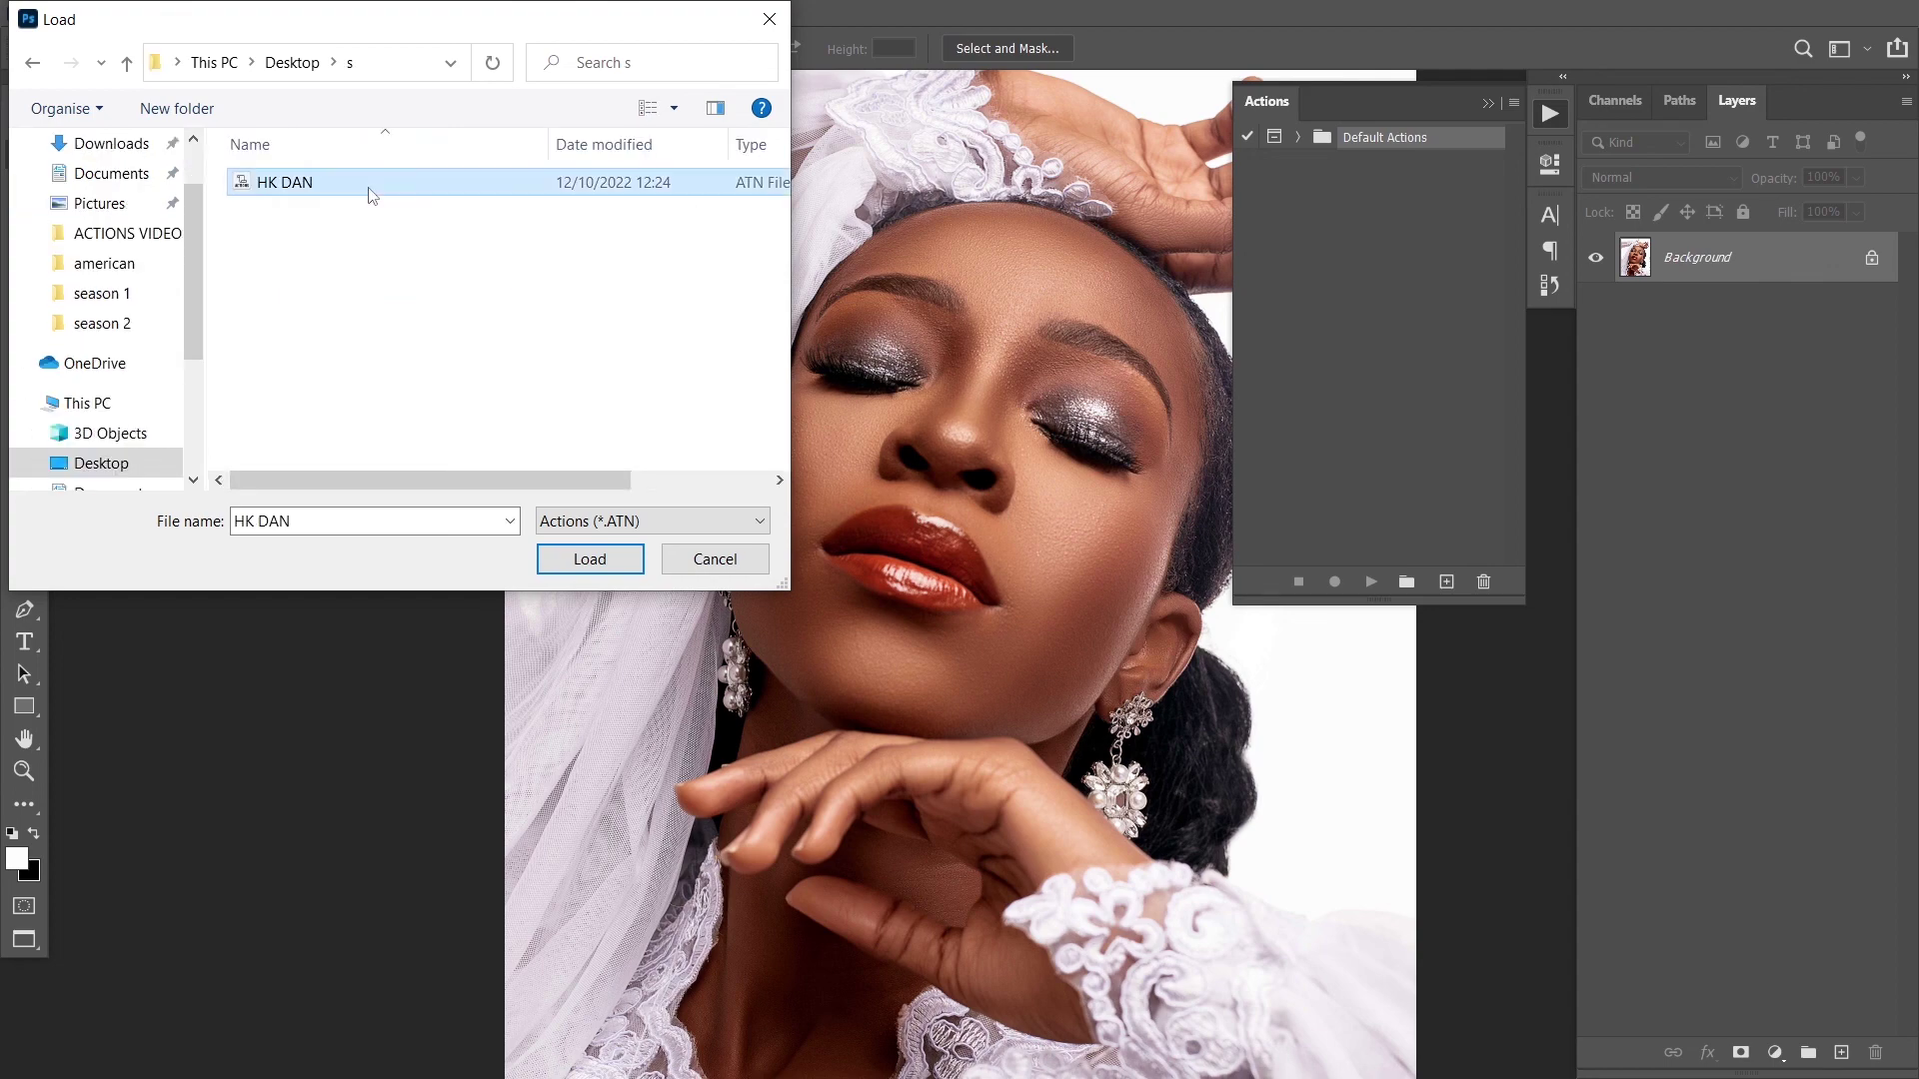
left_click(568, 558)
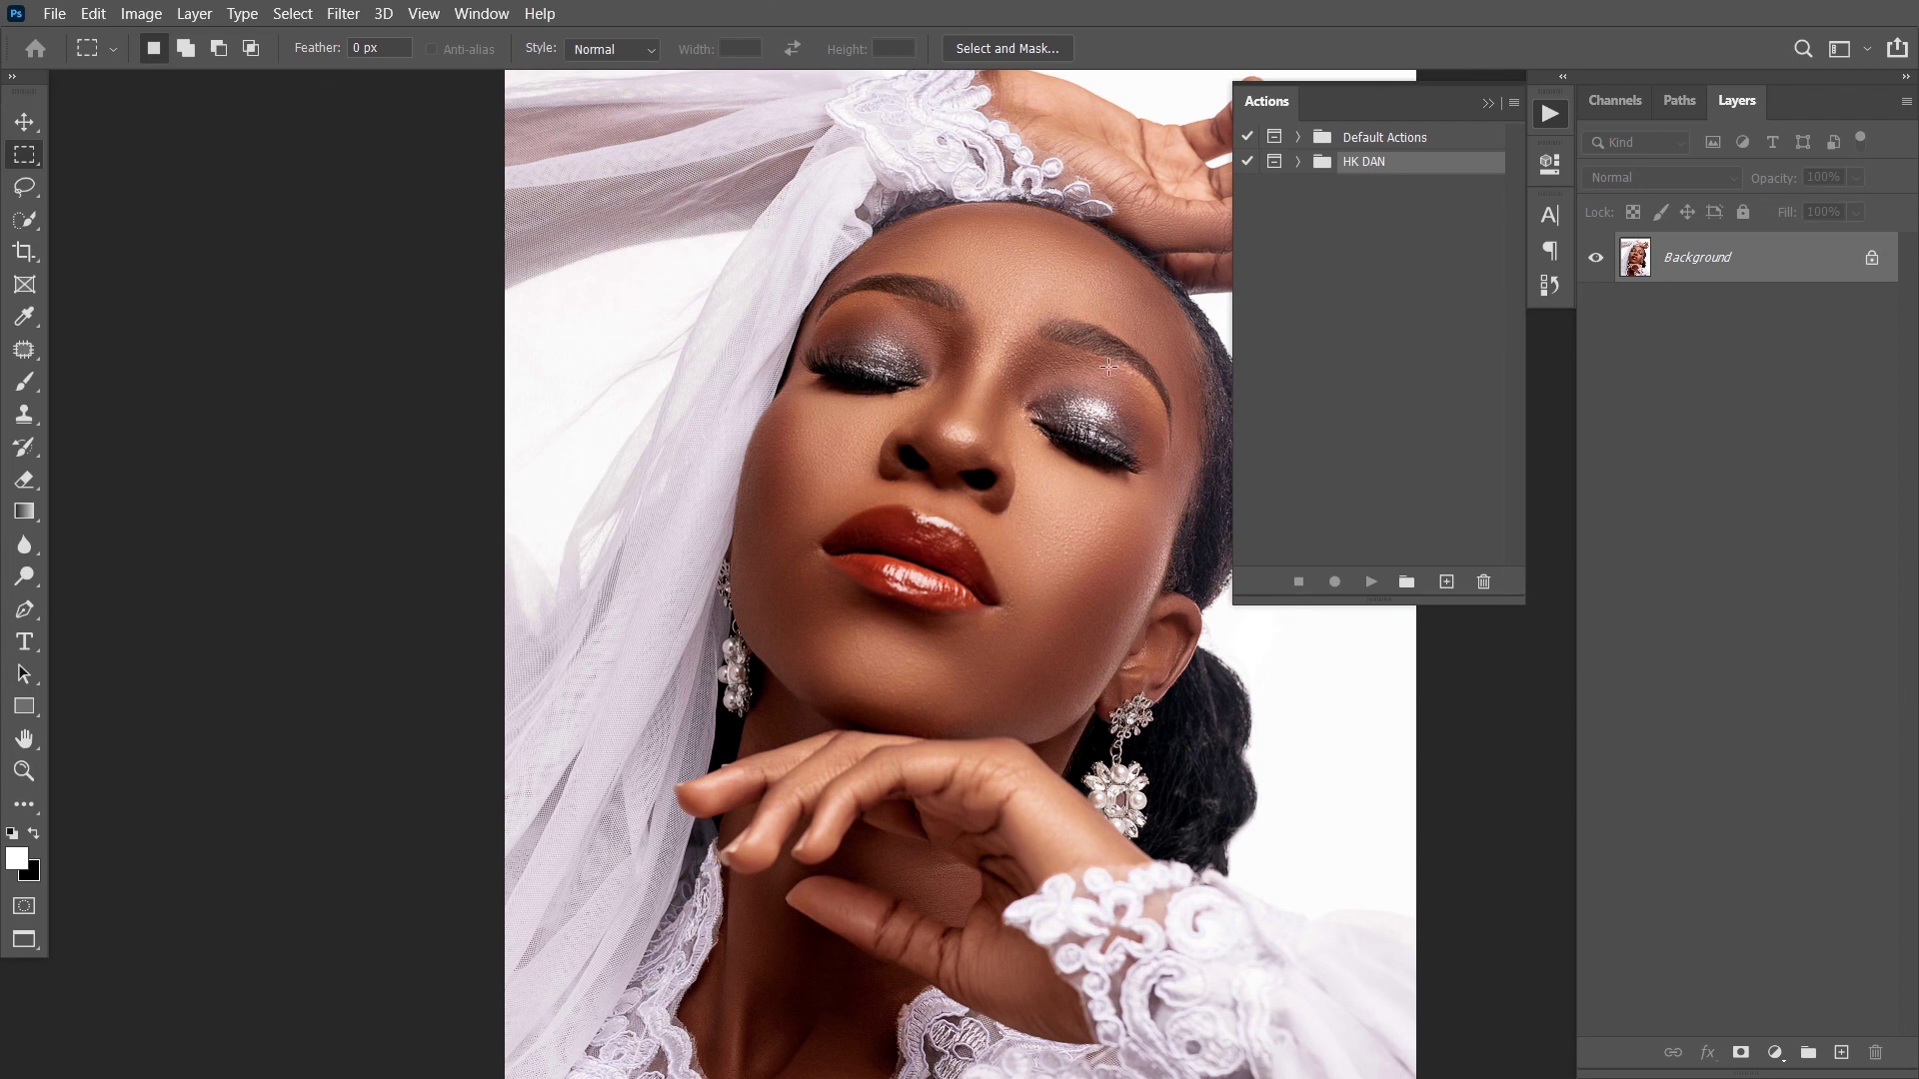
Play HK SHARPEN from the loaded HK DAN set, continuing past the message with a High Pass radius of 6.0 pixels, and hide the actions list
left_click(1297, 162)
left_click(1363, 193)
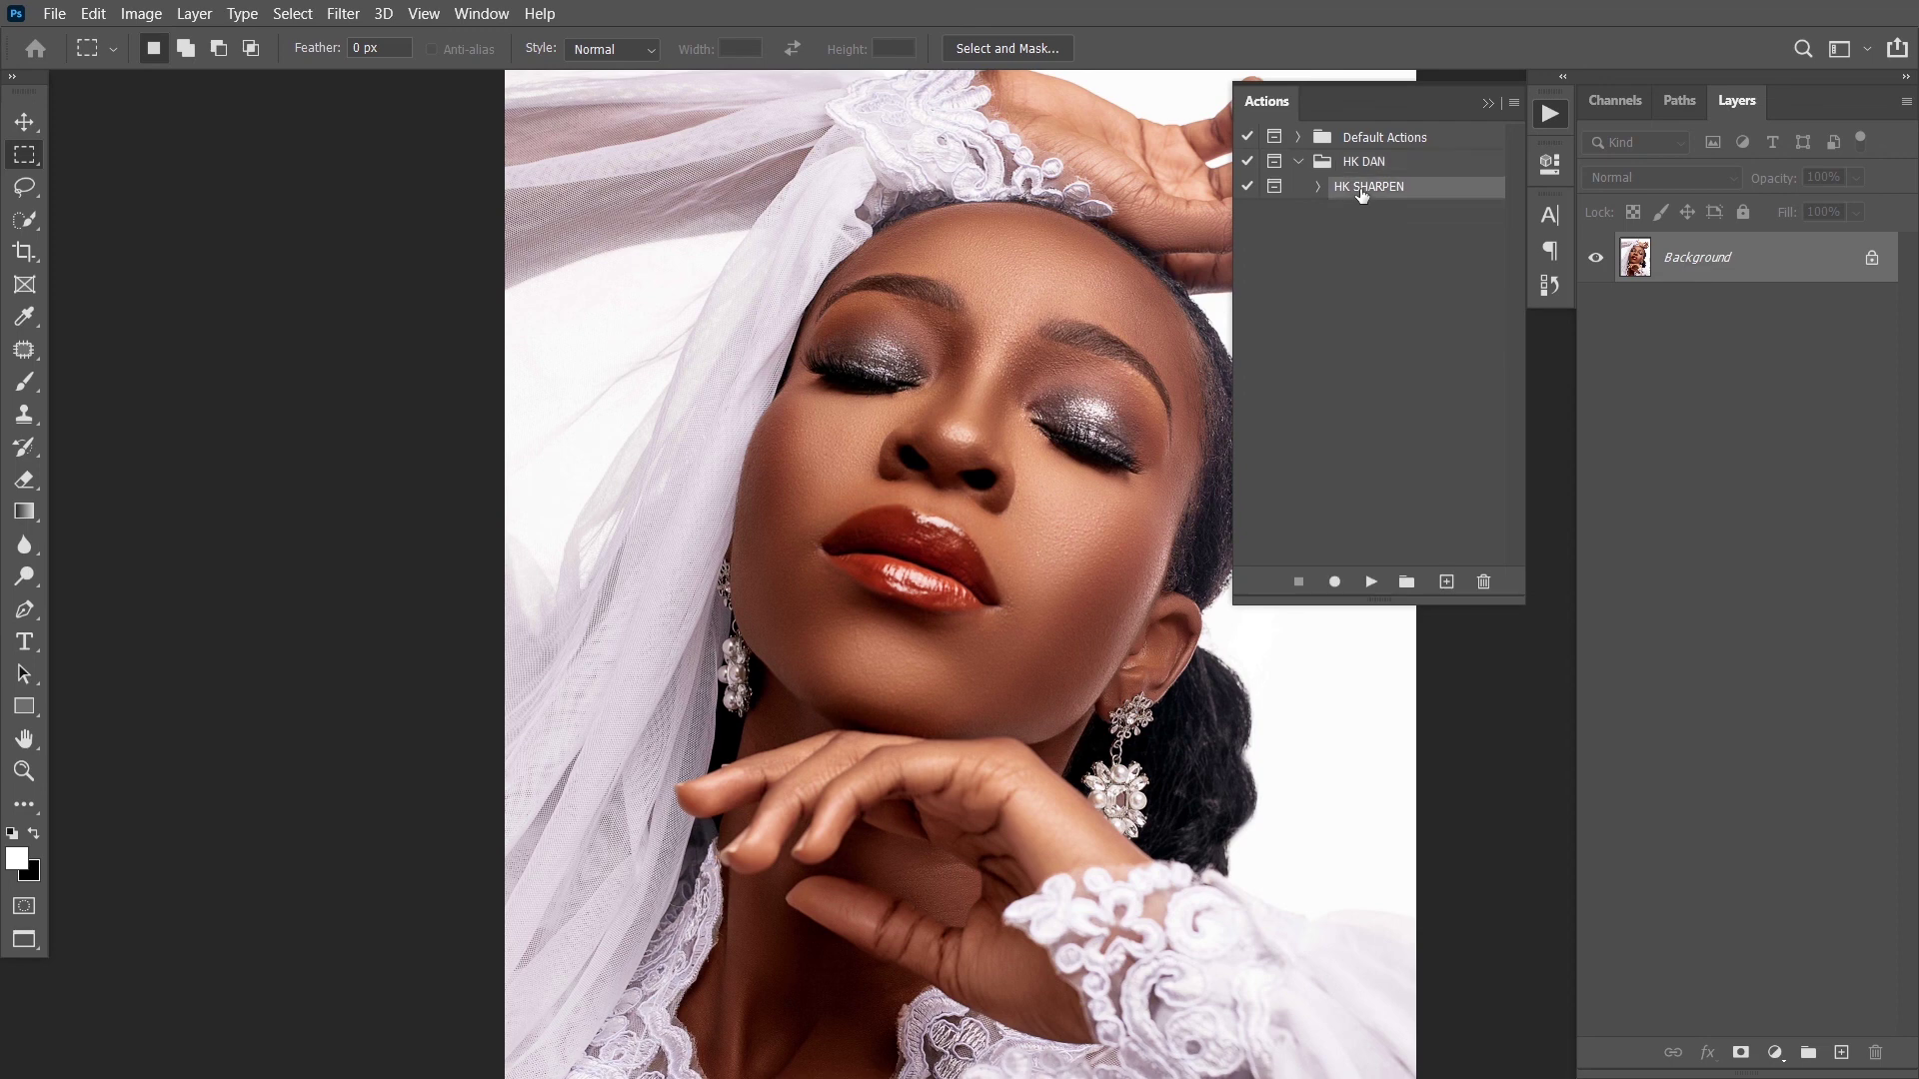
left_click(1370, 588)
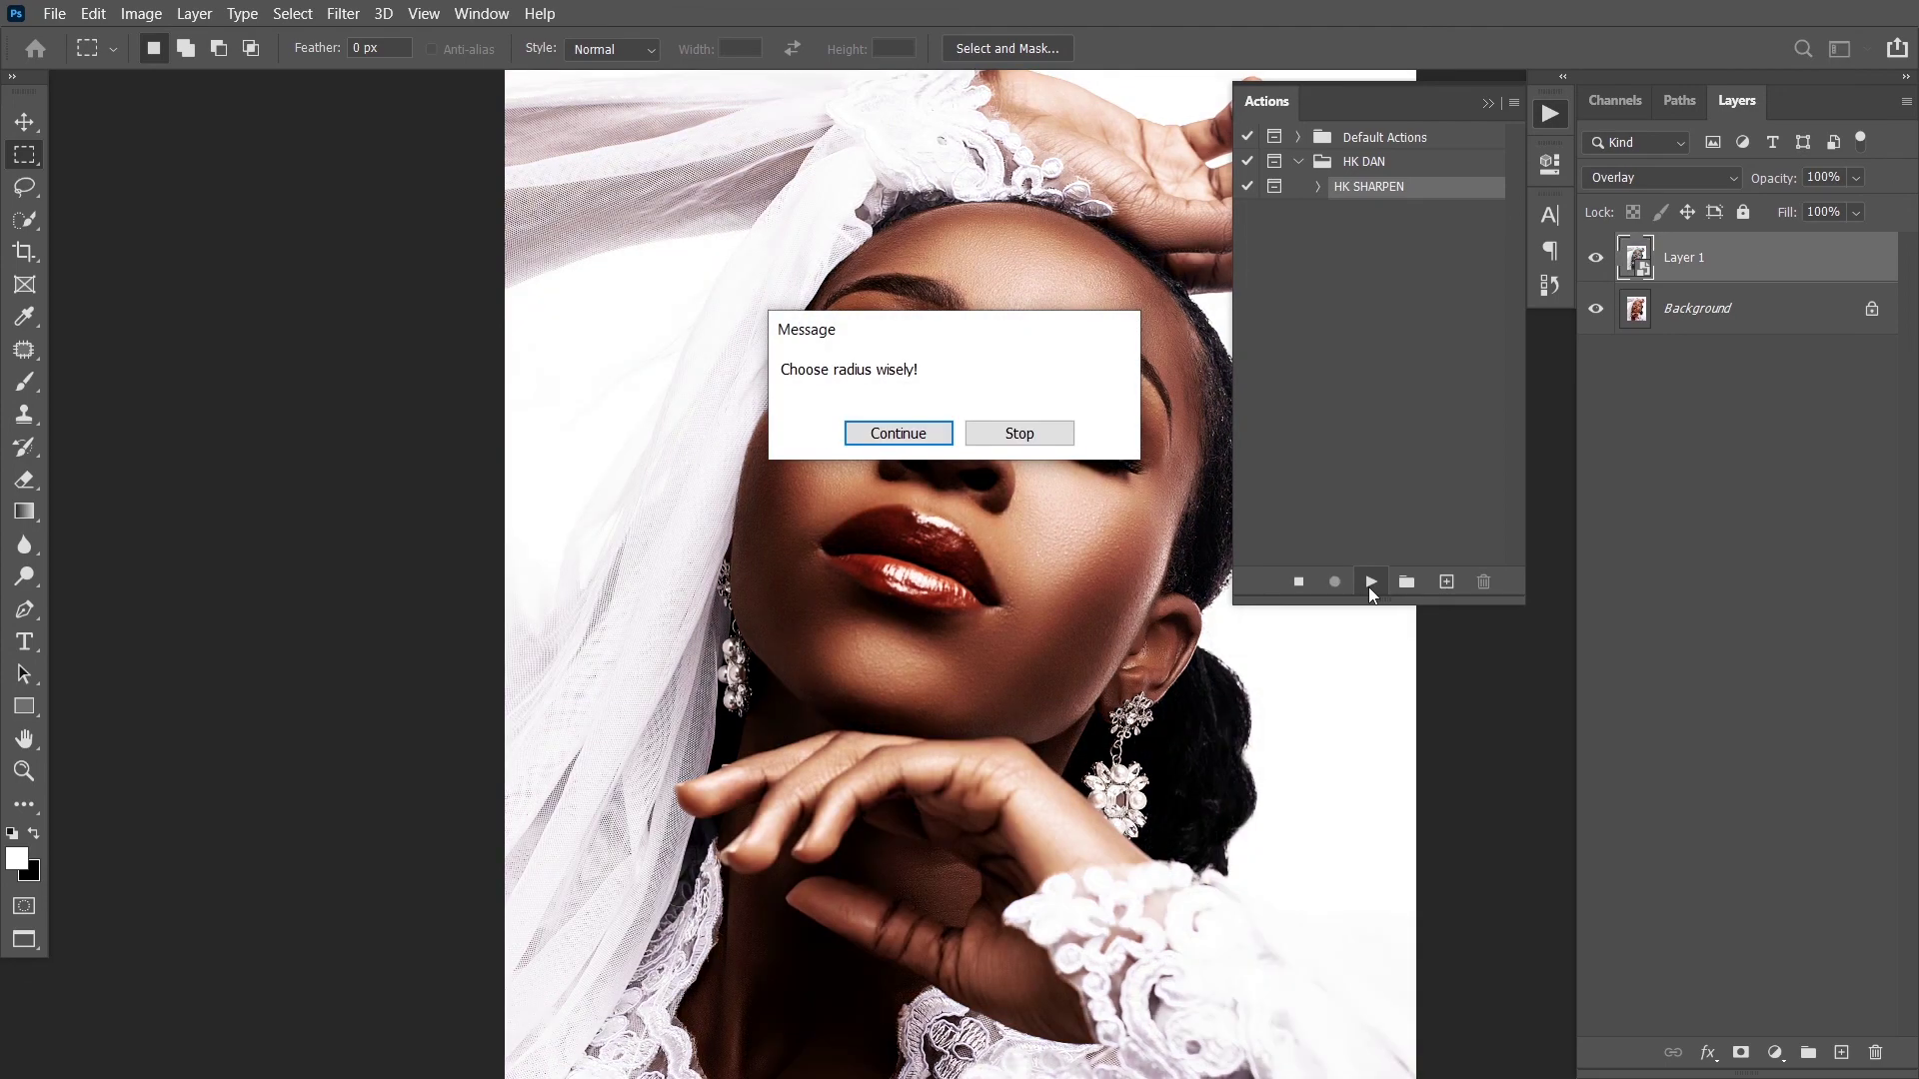
left_click(907, 433)
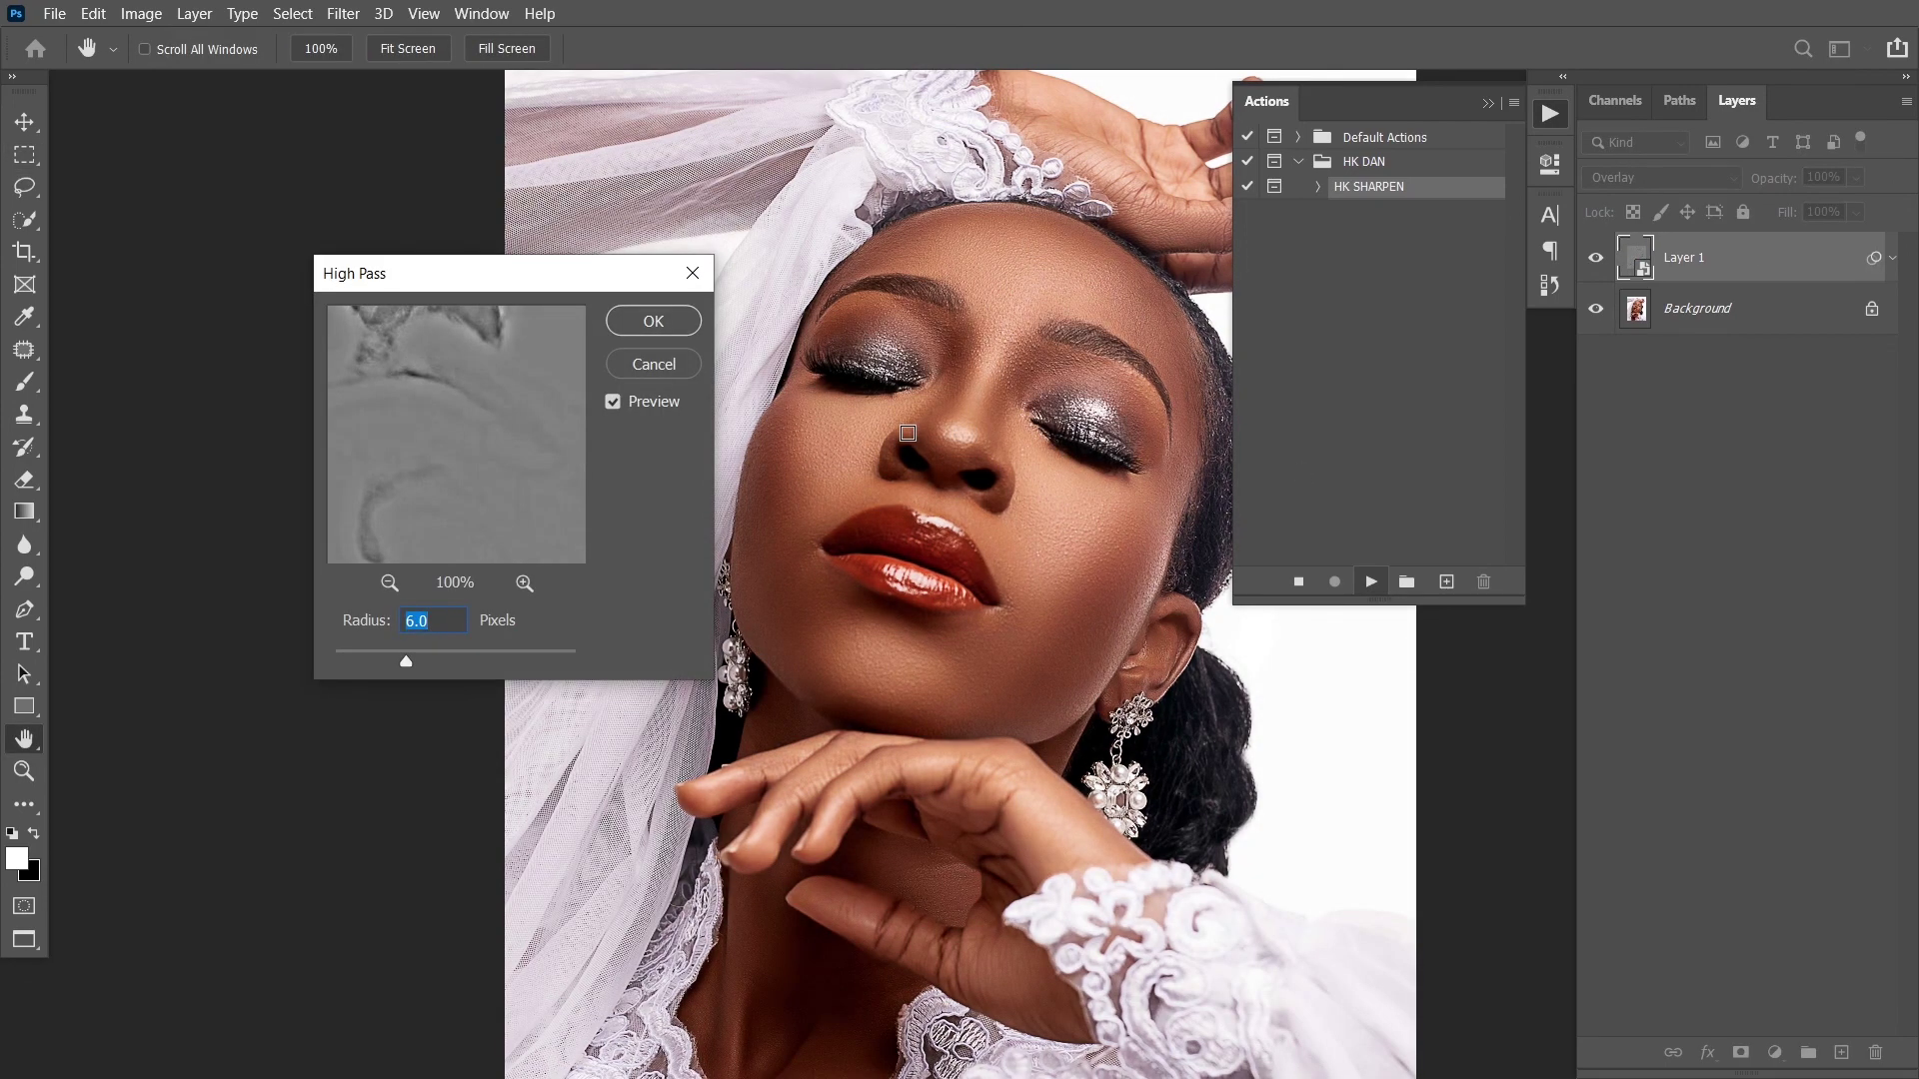
left_click(651, 325)
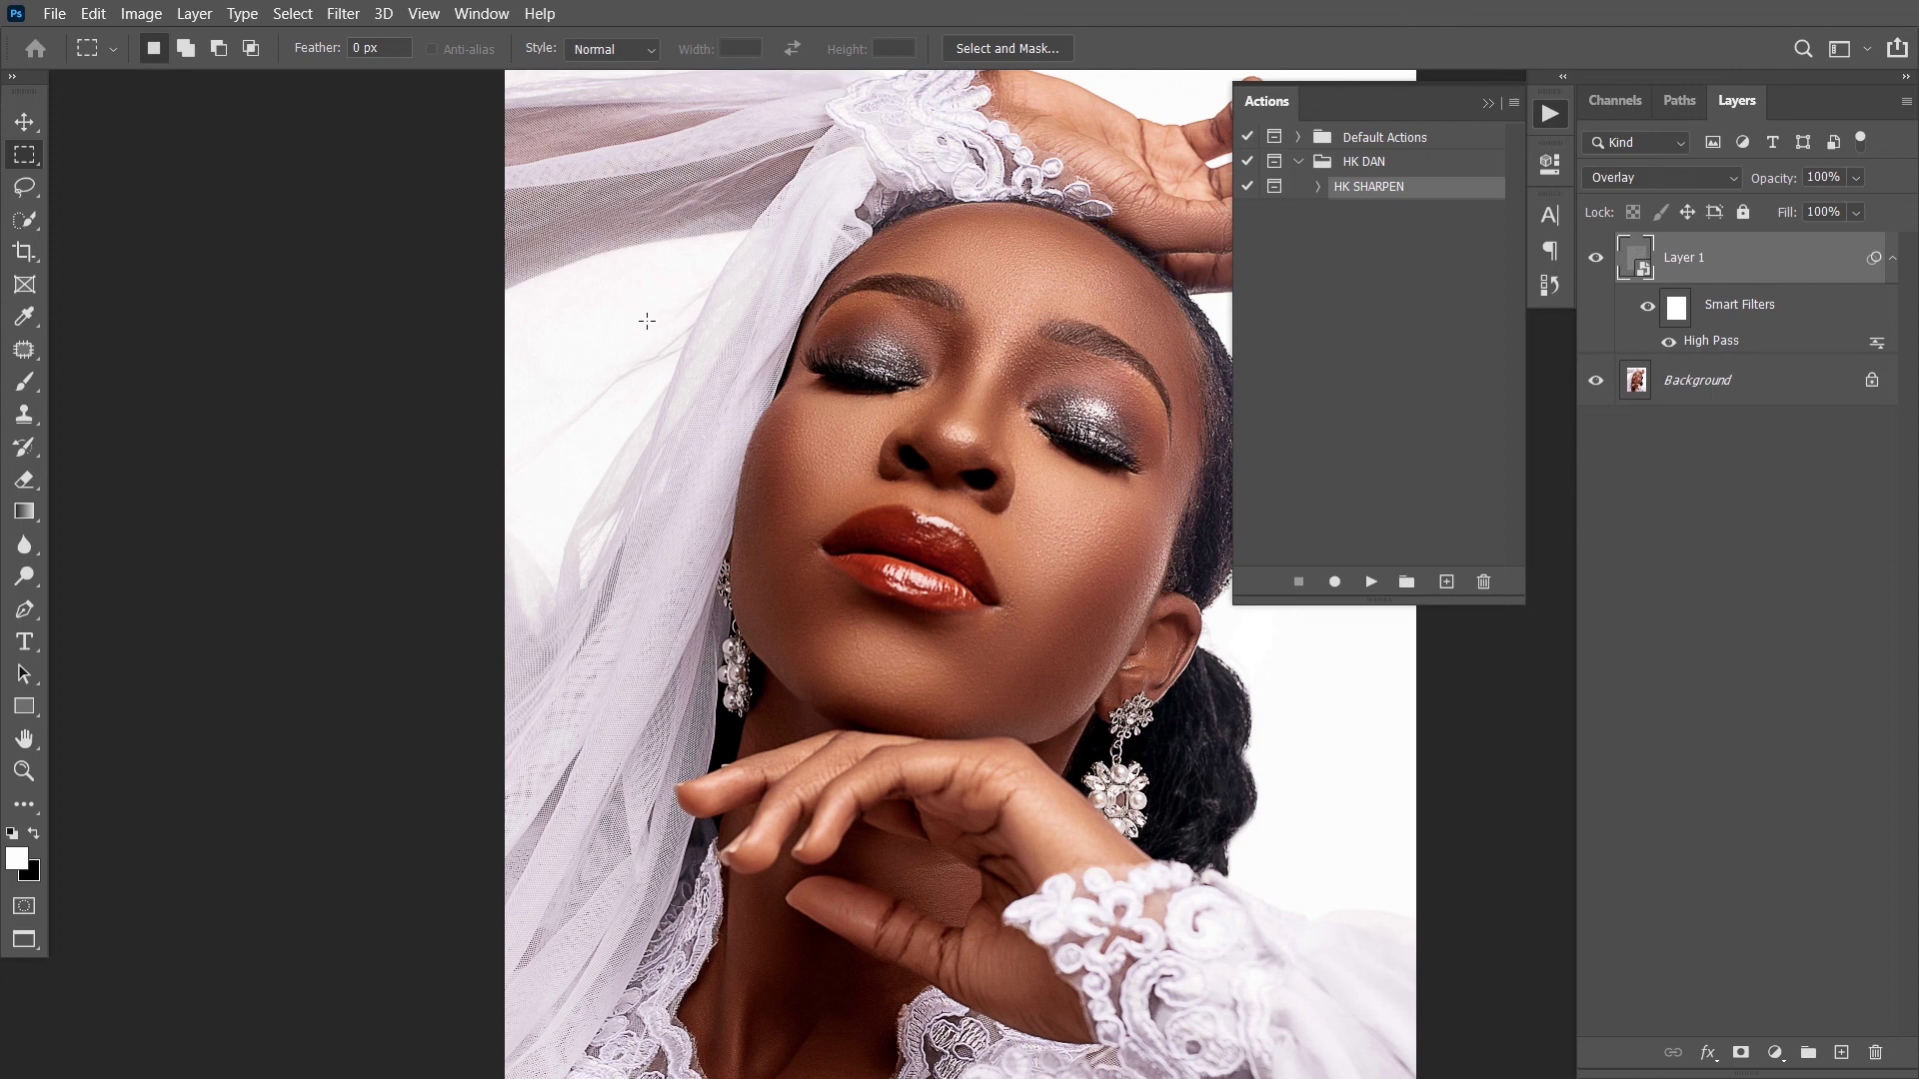
key("alt+F9")
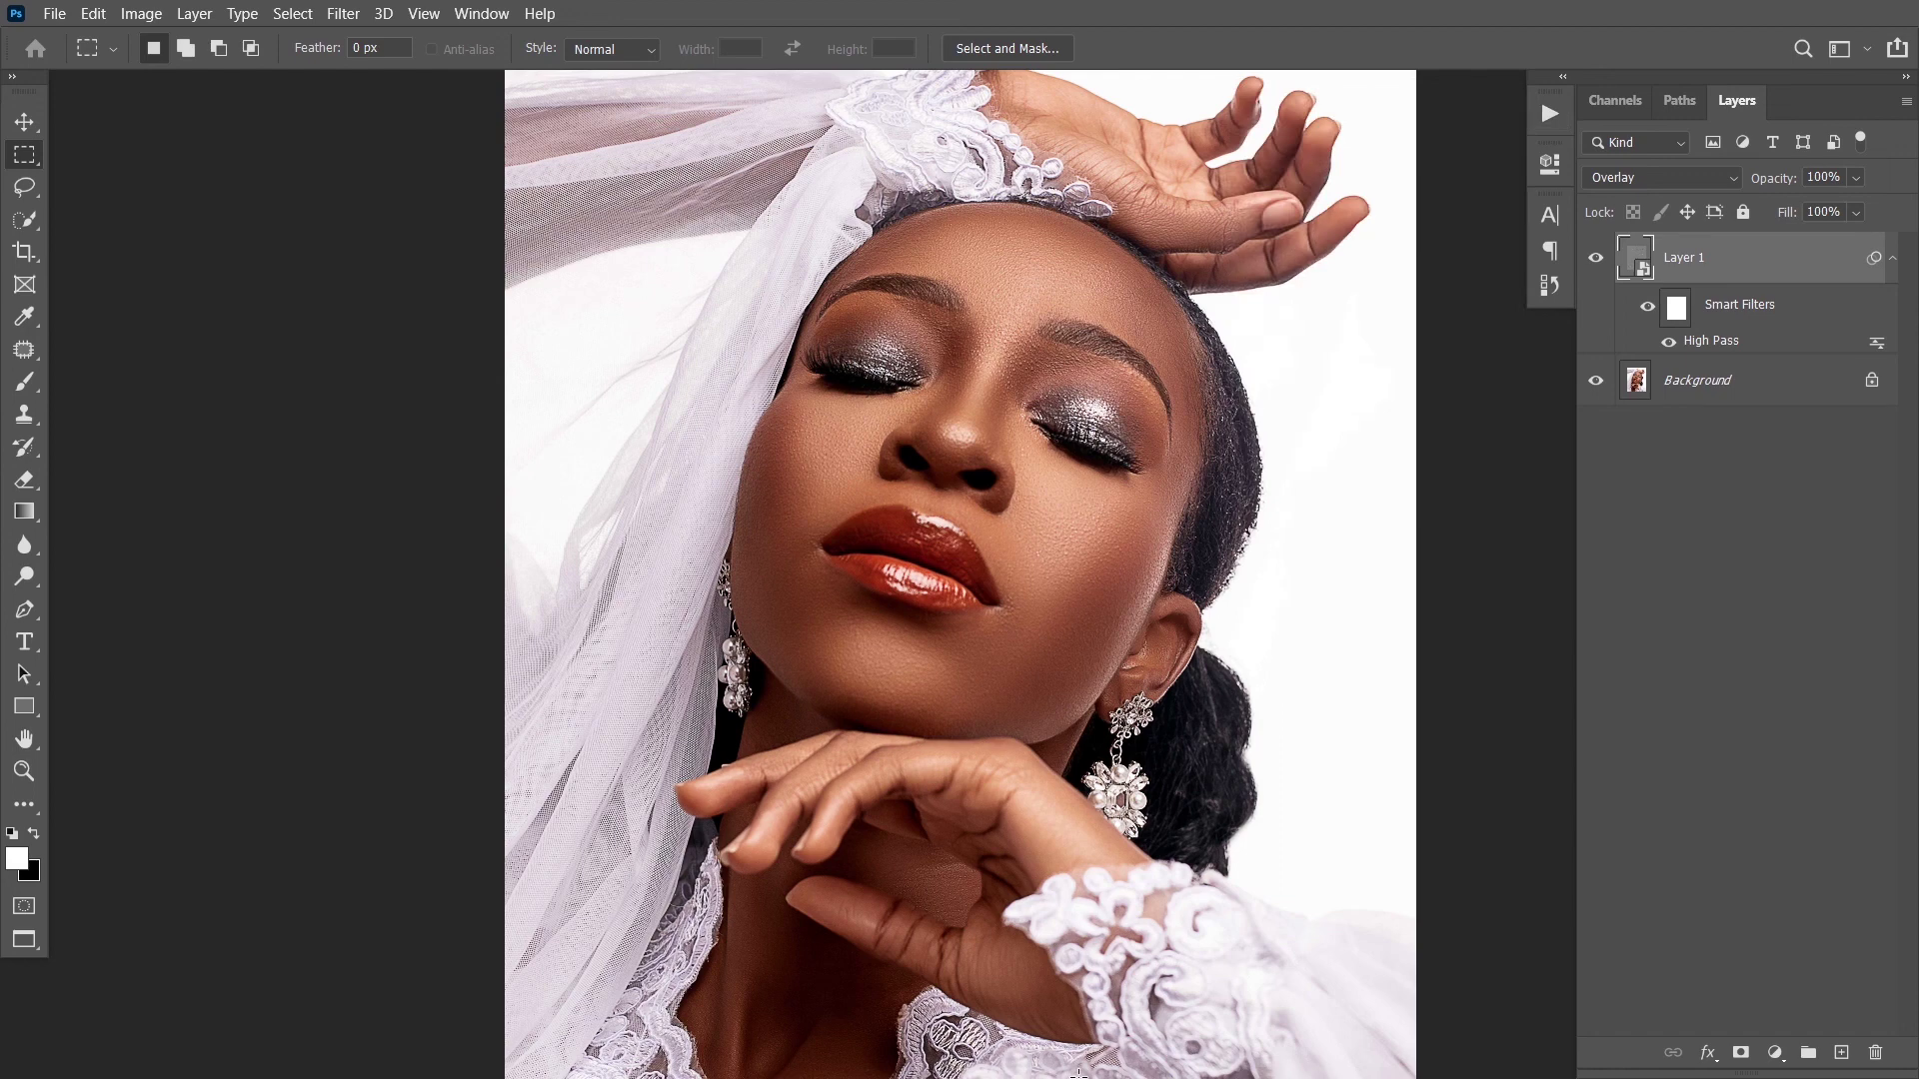